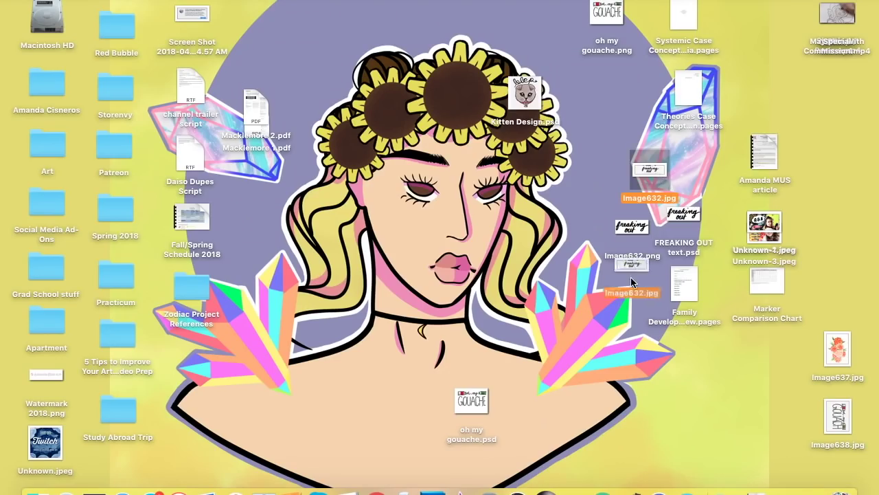
Open Image632.jpg and crop the scan closely around the "freaking out" lettering
double_click(632, 282)
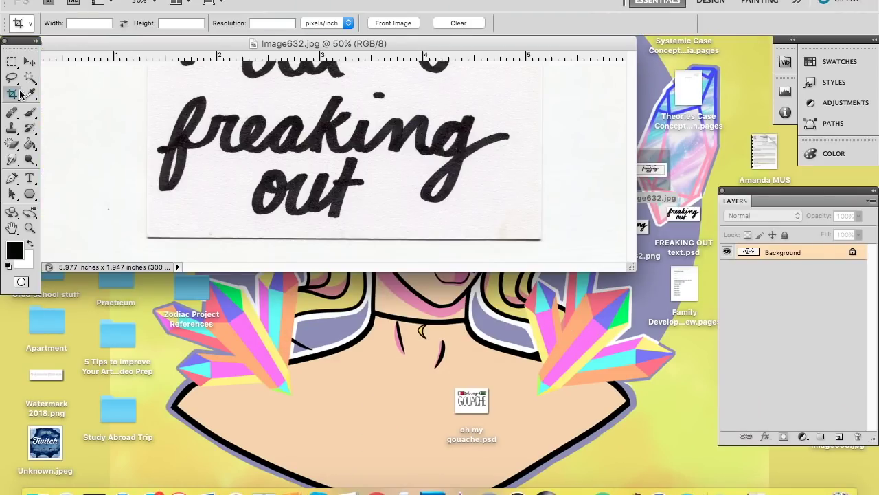
key(Return)
drag(238, 46, 241, 55)
drag(446, 218, 687, 463)
Whiten the paper and darken the ink with Levels, setting black input 19, midtone 0.85 and a lower white input
click(14, 144)
key(super+l)
drag(683, 152, 671, 152)
drag(589, 152, 598, 152)
drag(507, 153, 521, 153)
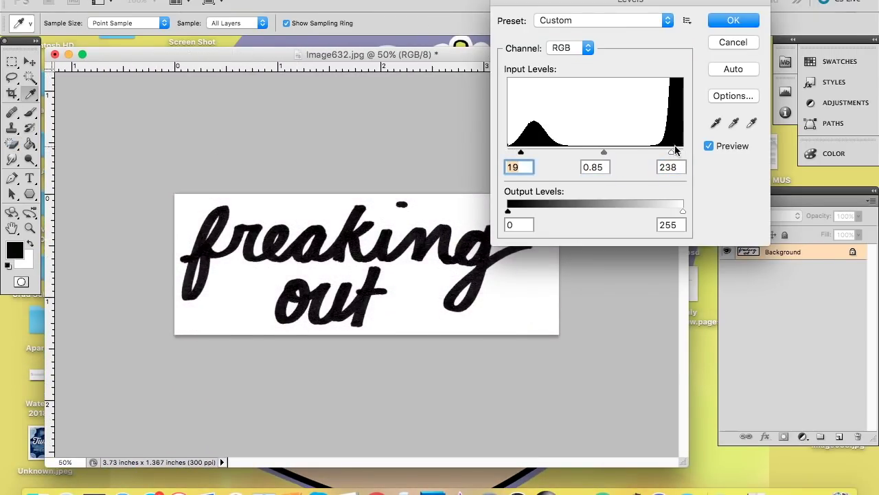
drag(666, 156, 660, 152)
key(Return)
Erase the white background around and inside the letters with the Magic Eraser at tolerance 10
key(e)
click(464, 312)
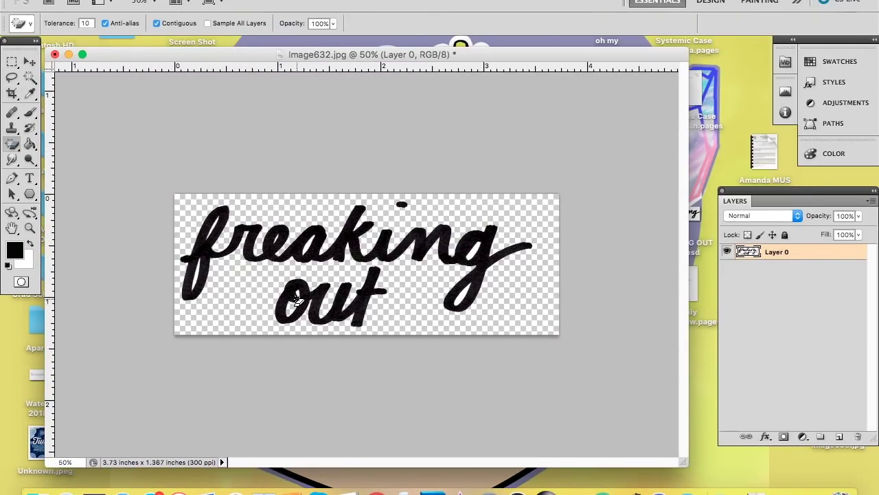
scroll(297, 300, up, 5)
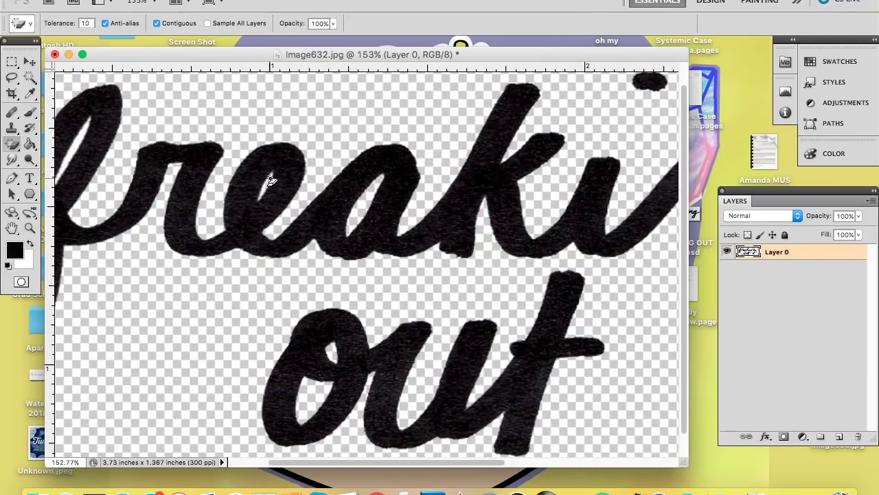
scroll(261, 236, left, 3)
click(121, 303)
click(176, 145)
scroll(398, 261, right, 8)
click(564, 221)
click(539, 360)
scroll(519, 370, down, 4)
Add a new layer beneath the lettering and fill it with a muted grey-green
click(839, 437)
drag(777, 252, 777, 273)
click(15, 250)
click(426, 145)
click(720, 64)
click(30, 144)
click(83, 175)
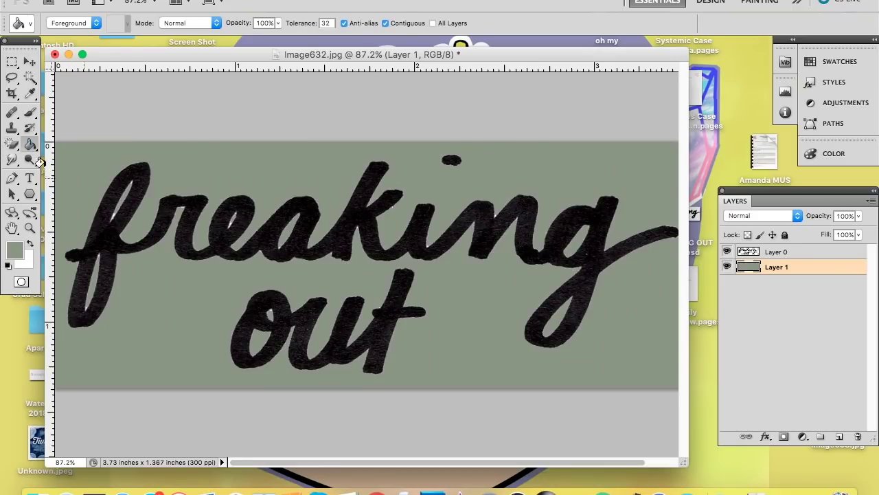
Erase the leftover white spots inside the letters on the lettering layer with the Magic Eraser
click(12, 145)
scroll(262, 259, up, 5)
scroll(287, 194, left, 1)
click(215, 177)
key(super+z)
click(777, 252)
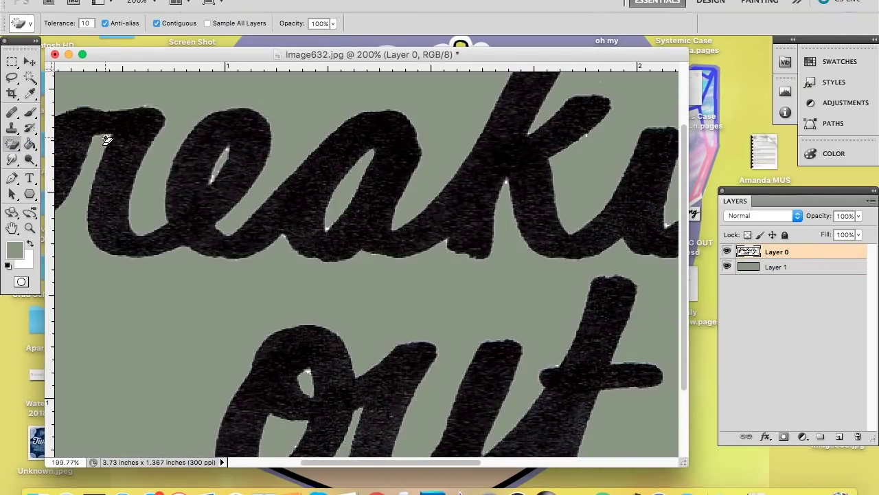
scroll(285, 230, down, 5)
Add a near-white Drop Shadow effect to the lettering layer, raising its spread to form a solid outline around the letters
click(766, 437)
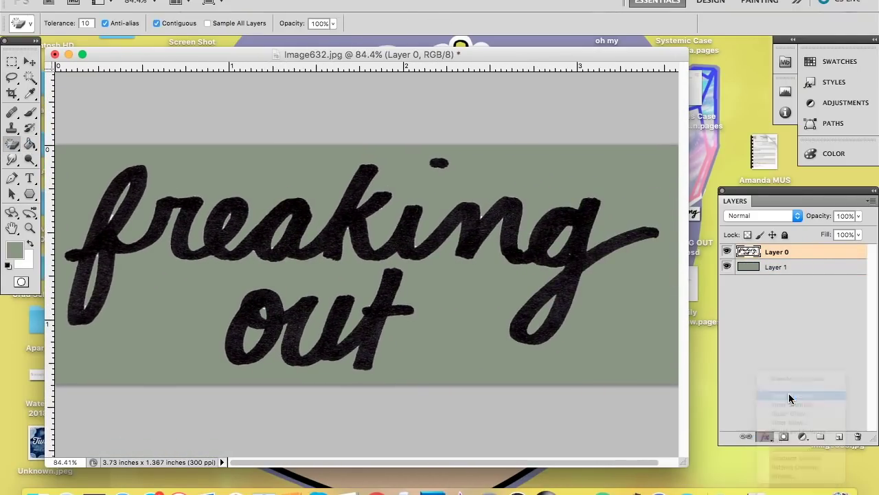
click(789, 397)
click(289, 113)
click(303, 78)
drag(301, 67, 676, 59)
click(711, 105)
click(405, 74)
click(716, 64)
drag(621, 162, 690, 179)
drag(621, 191, 622, 193)
click(821, 82)
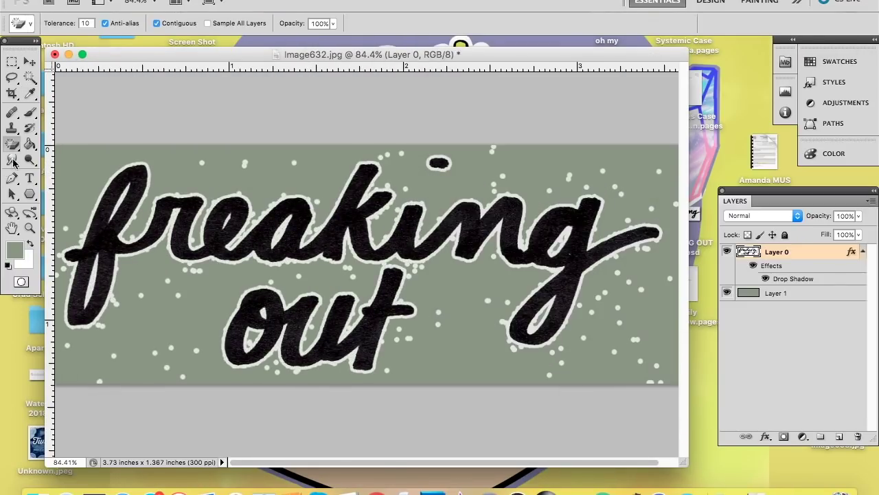
Erase the stray specks scattered around the lettering with the regular Eraser at brush size 25
mouse_move(12, 144)
mouse_down()
mouse_move(62, 151)
mouse_move(59, 137)
mouse_up()
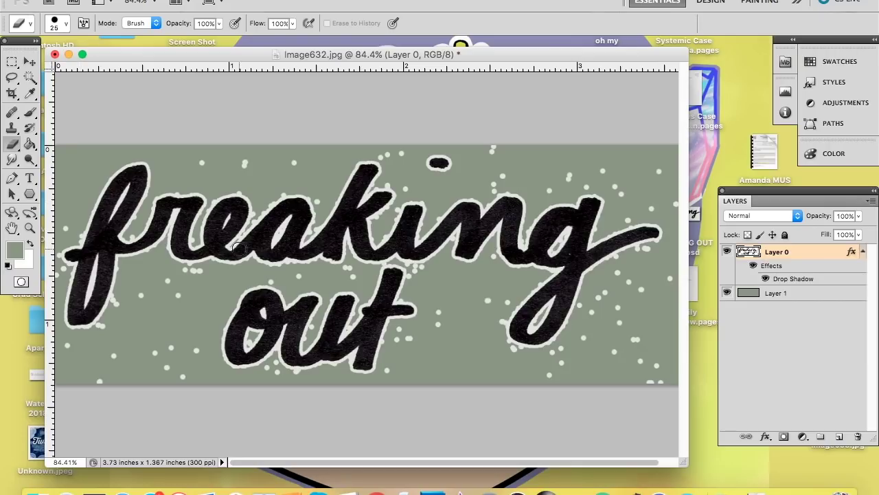
mouse_move(382, 160)
mouse_down()
mouse_move(454, 162)
mouse_move(454, 177)
mouse_up()
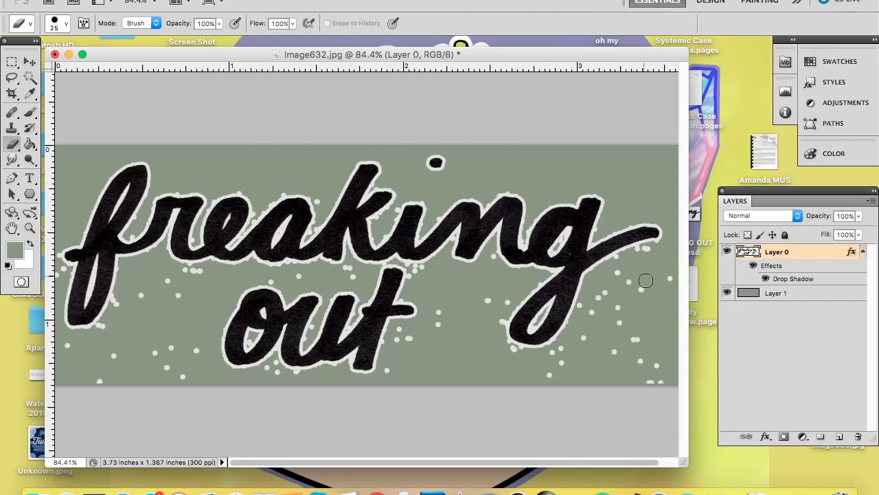
mouse_move(655, 246)
mouse_down()
mouse_move(608, 279)
mouse_move(638, 362)
mouse_move(592, 325)
mouse_move(550, 364)
mouse_move(502, 285)
mouse_up()
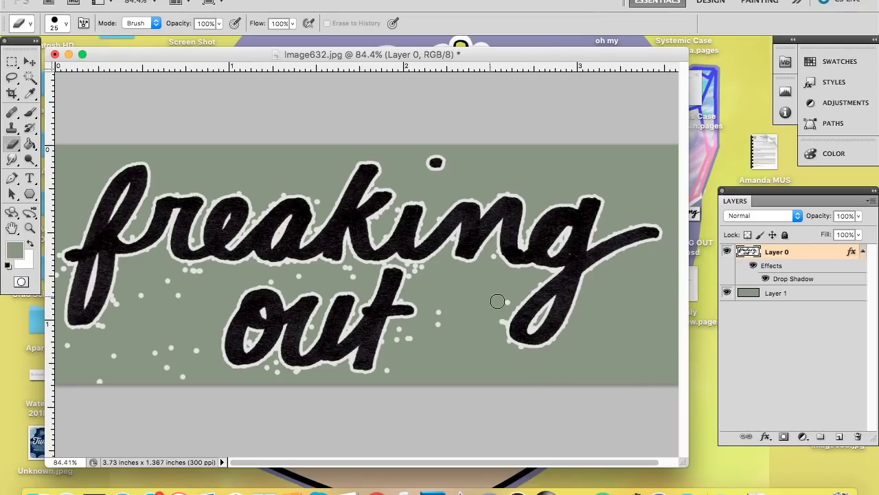
drag(451, 328, 232, 383)
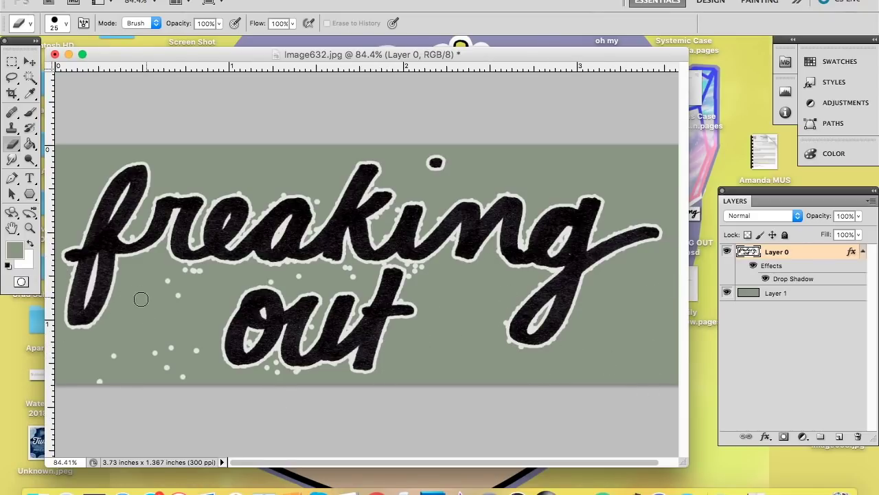
drag(190, 329, 264, 407)
mouse_move(311, 371)
mouse_down()
mouse_move(302, 277)
mouse_move(423, 276)
mouse_up()
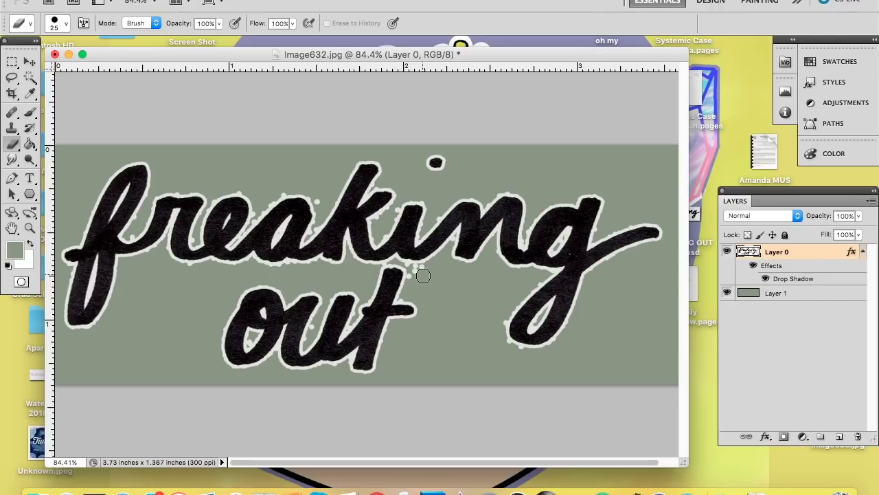
Erase the specks touching the outlines of the letters "frea" with a size 10 eraser
key(super+plus)
key(super+plus)
drag(144, 292, 385, 301)
key(bracketleft)
key(bracketleft)
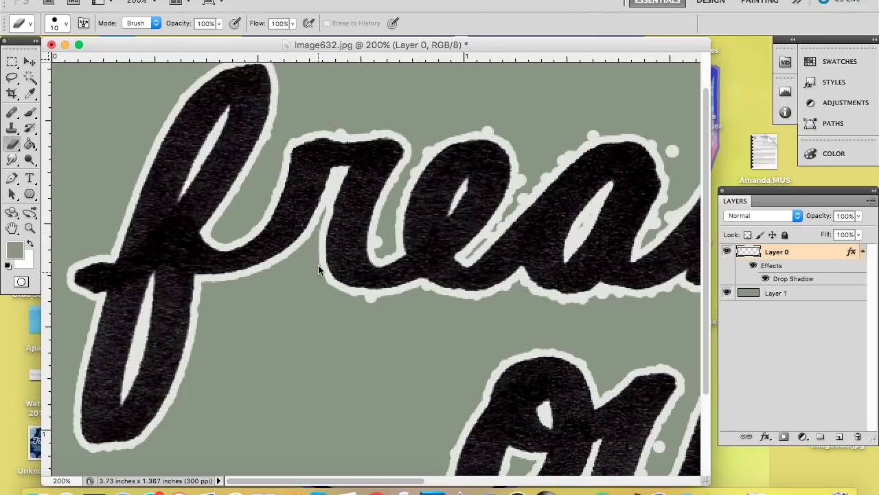
mouse_move(381, 302)
mouse_down()
mouse_move(361, 308)
mouse_move(347, 295)
mouse_up()
mouse_move(402, 181)
mouse_down()
mouse_move(415, 158)
mouse_move(410, 166)
mouse_move(280, 119)
mouse_move(299, 118)
mouse_move(290, 136)
mouse_move(381, 128)
mouse_move(406, 160)
mouse_move(401, 174)
mouse_move(420, 152)
mouse_move(500, 136)
mouse_move(520, 180)
mouse_up()
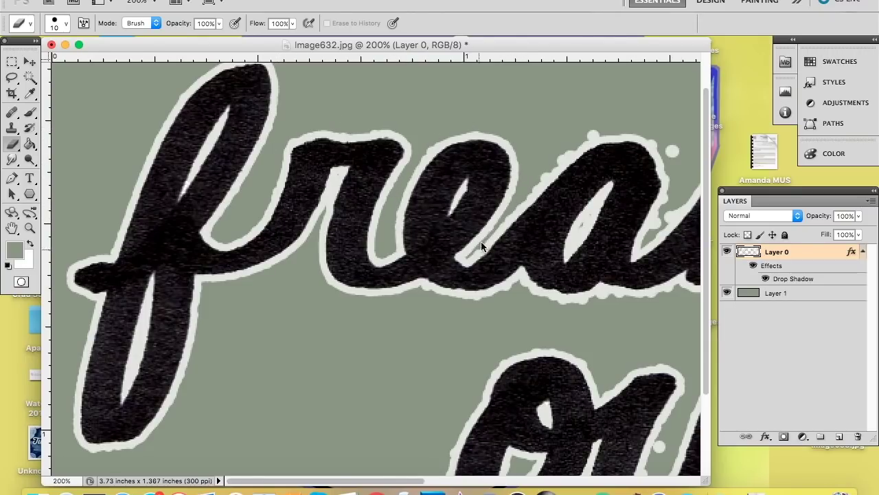
mouse_move(512, 288)
mouse_down()
mouse_move(497, 224)
mouse_move(575, 148)
mouse_move(526, 196)
mouse_move(668, 132)
mouse_move(672, 194)
mouse_up()
drag(526, 286, 555, 296)
Erase the specks along the outlines of the "k" and "i" and just above the "t"
scroll(454, 306, right, 5)
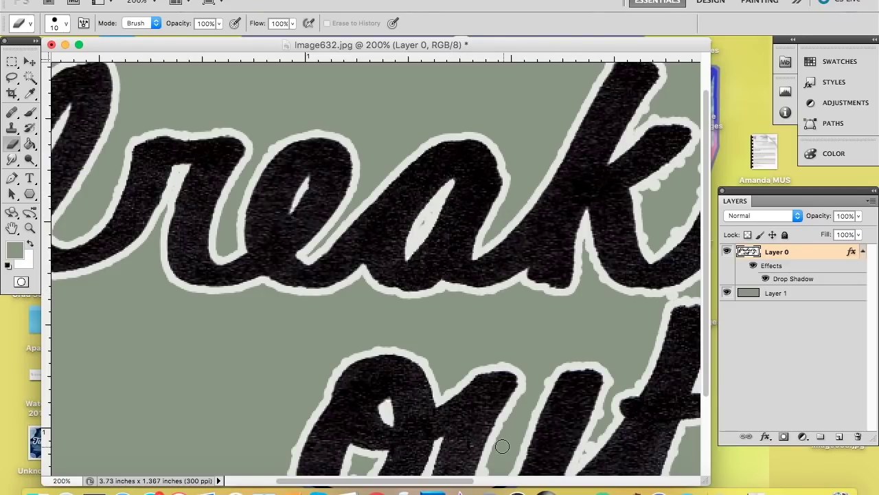
scroll(563, 329, right, 4)
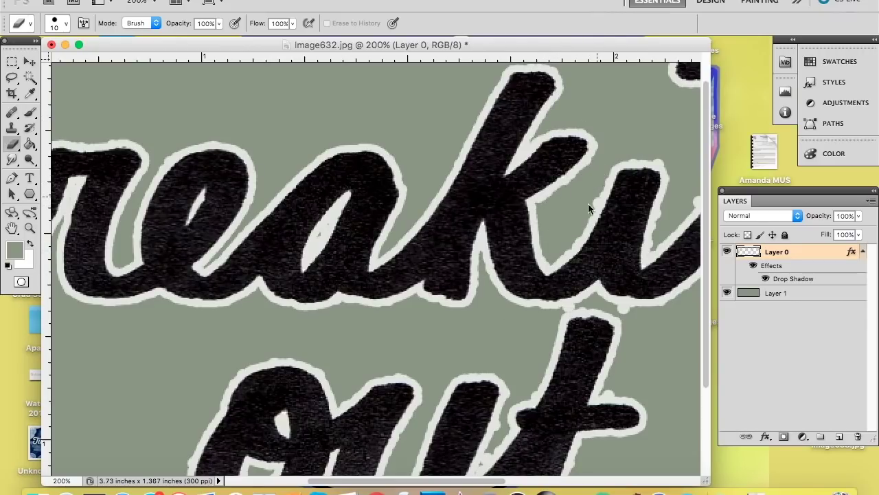
drag(651, 119, 538, 157)
click(583, 237)
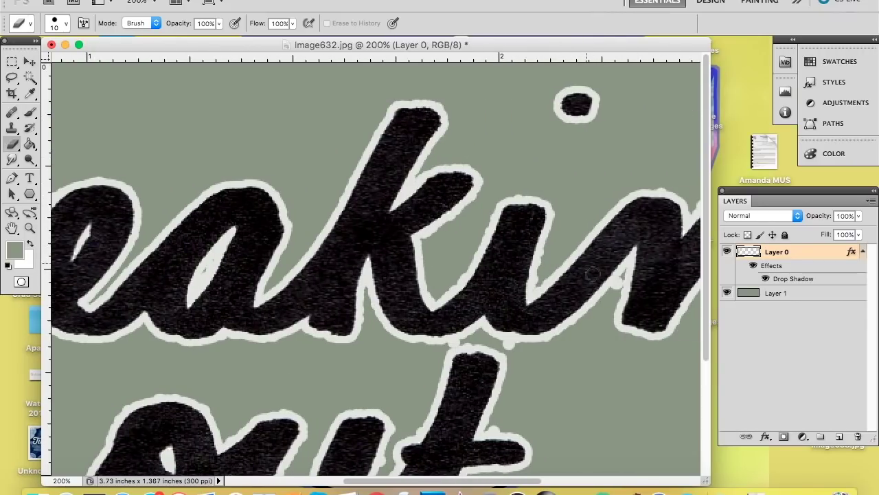
click(618, 280)
click(508, 344)
click(463, 338)
Erase the specks around the "n" and along the edges and inside loops of the "g"
scroll(543, 187, right, 5)
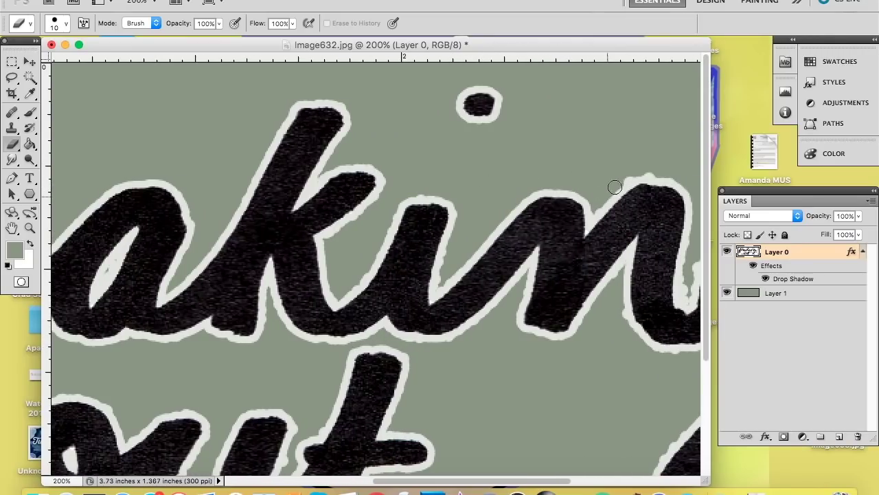
scroll(618, 393, right, 5)
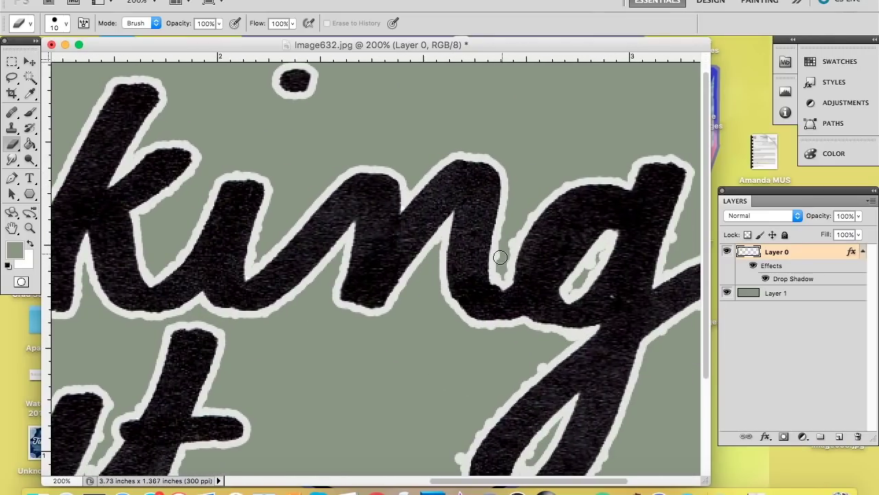
click(505, 268)
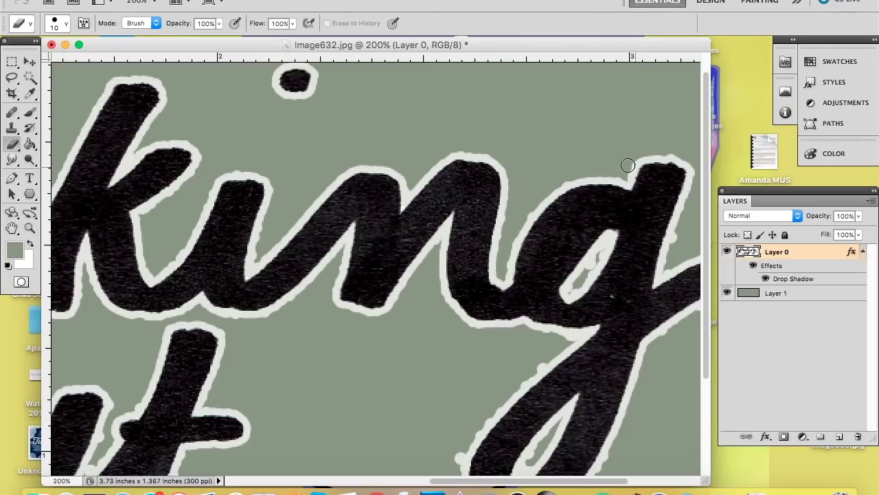
scroll(454, 261, down, 5)
scroll(454, 261, right, 4)
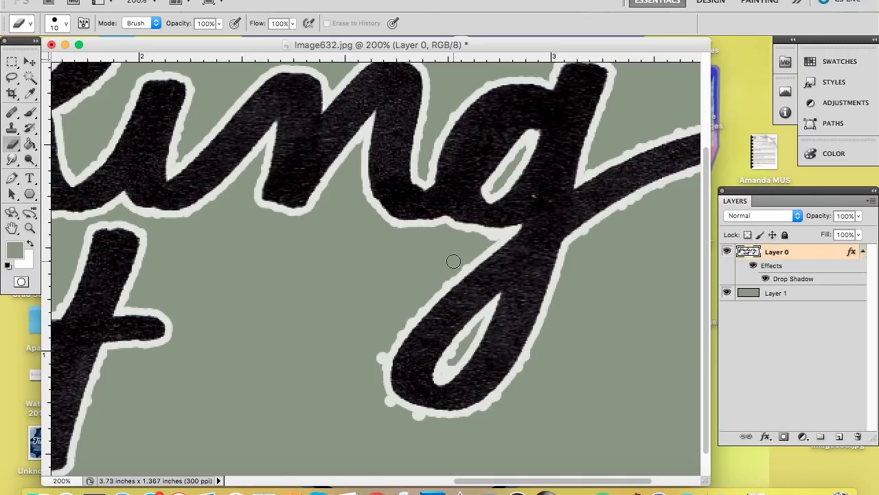
mouse_move(402, 413)
mouse_down()
mouse_move(428, 402)
mouse_move(462, 344)
mouse_move(447, 371)
mouse_up()
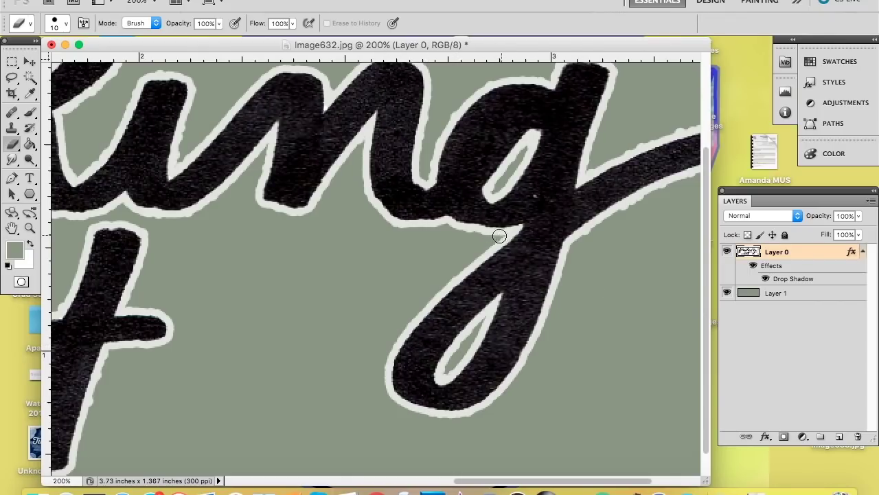
scroll(499, 236, right, 5)
scroll(468, 289, up, 2)
key(super+z)
Smooth the outline bumps around the "o" and the left side of the "u" in "out" with a size 10 eraser
key(super+minus)
key(super+minus)
key(bracketright)
key(bracketright)
key(bracketright)
key(super+plus)
key(super+plus)
key(super+plus)
key(bracketleft)
key(bracketleft)
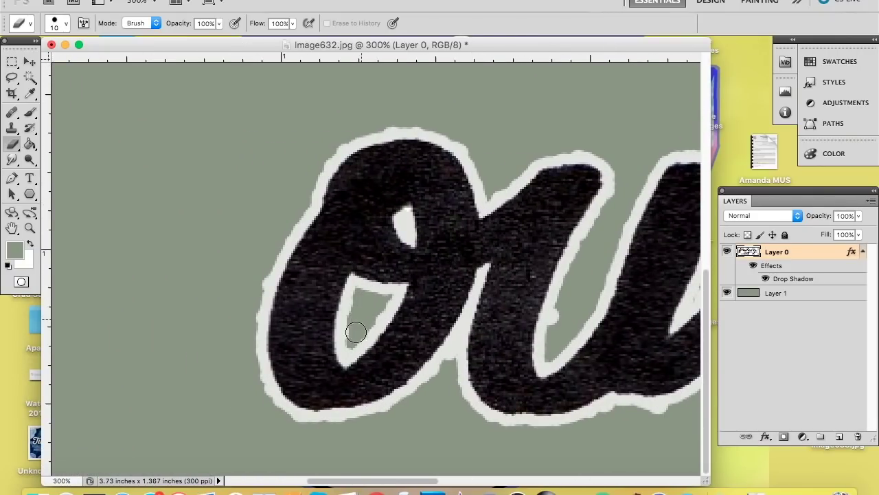
mouse_move(270, 392)
mouse_down()
mouse_move(246, 350)
mouse_move(248, 372)
mouse_move(302, 202)
mouse_up()
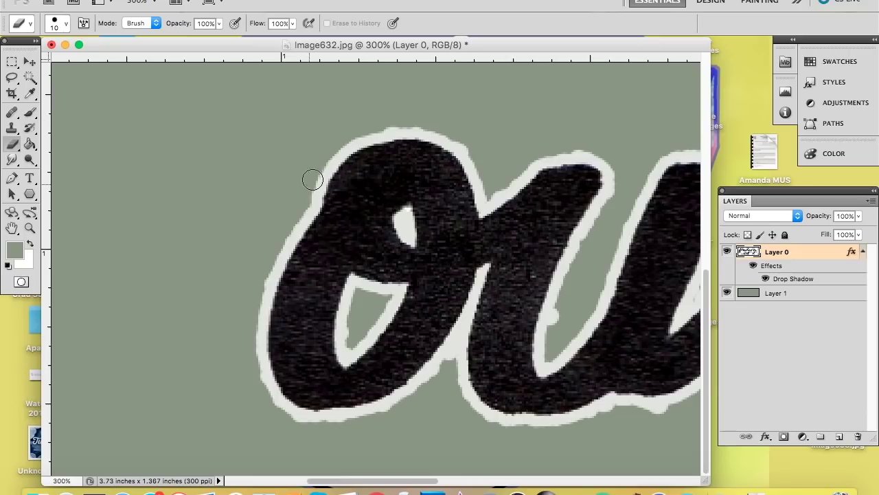
mouse_move(521, 166)
mouse_down()
mouse_move(592, 147)
mouse_move(498, 191)
mouse_up()
click(130, 1)
click(147, 21)
mouse_move(254, 379)
mouse_down()
mouse_move(332, 429)
mouse_move(411, 403)
mouse_move(451, 362)
mouse_up()
click(558, 316)
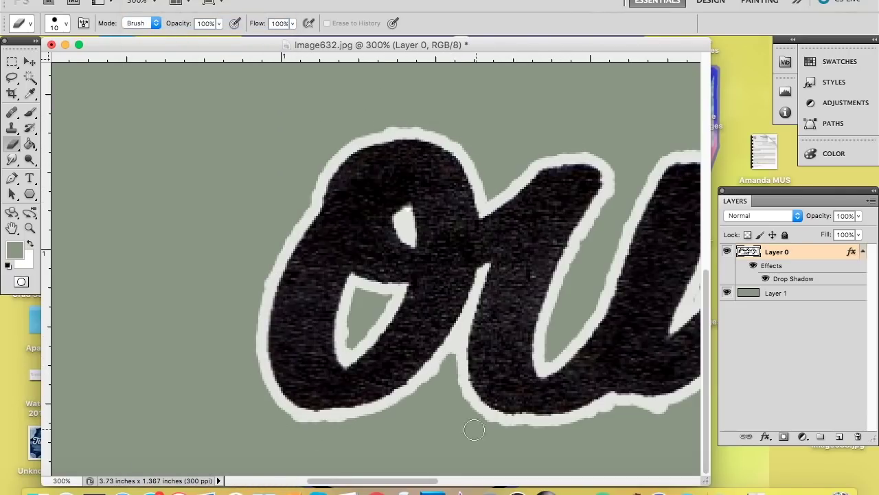
Clean the remaining outline bumps between and around the "u" and "t" of "out" with a size 7 eraser
scroll(420, 412, right, 5)
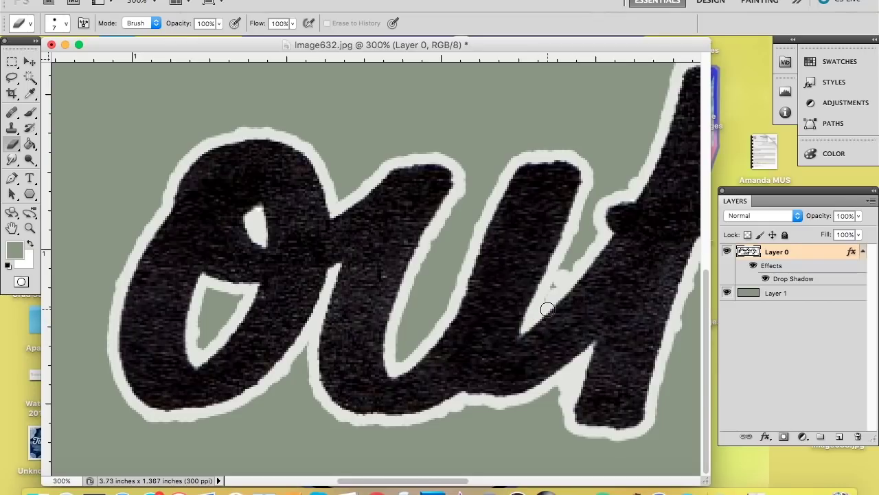
mouse_move(569, 266)
mouse_down()
mouse_move(554, 286)
mouse_move(576, 240)
mouse_move(551, 301)
mouse_up()
key(super+z)
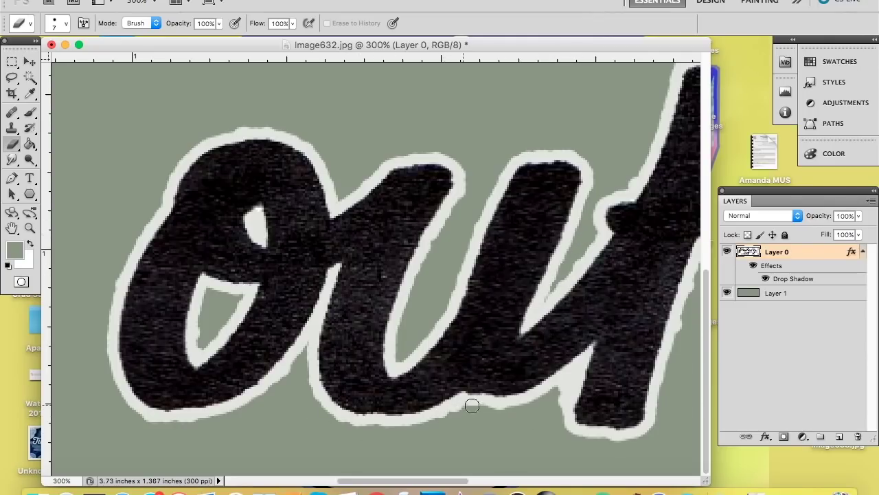
scroll(621, 438, right, 5)
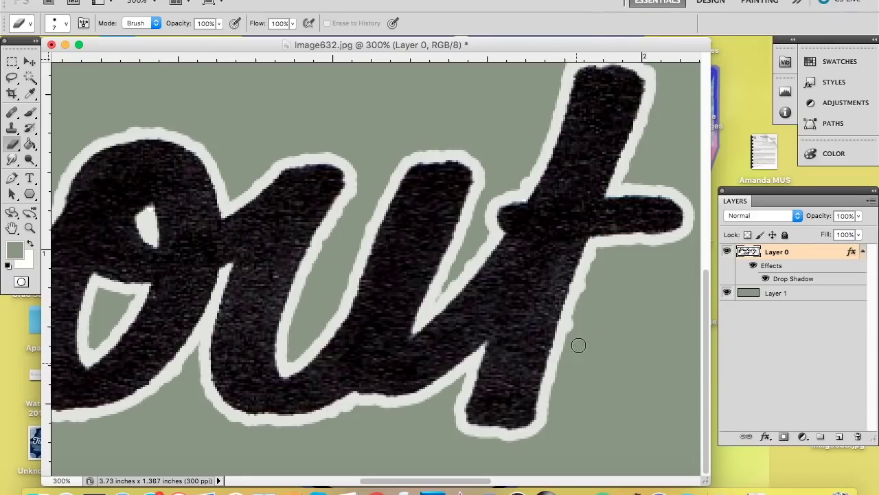
scroll(590, 338, right, 3)
scroll(590, 338, up, 3)
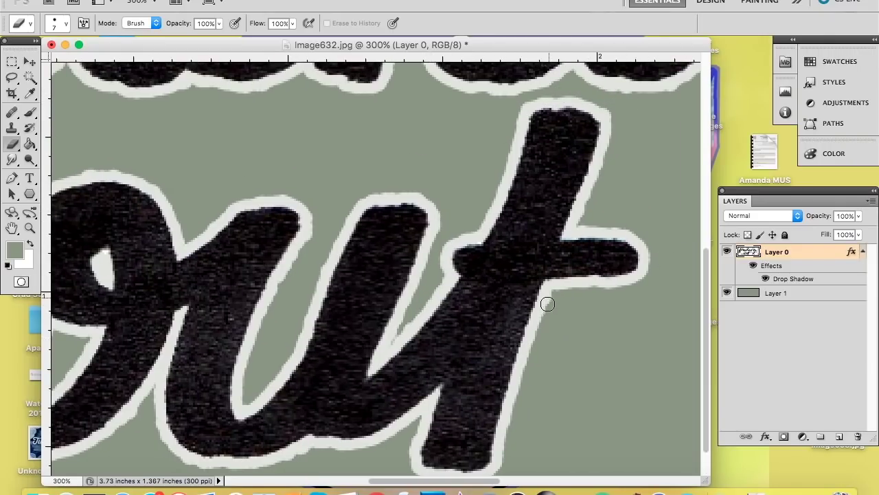
Hide the grey-green fill layer to leave the lettering on transparency
key(super+minus)
key(super+minus)
key(super+minus)
click(727, 293)
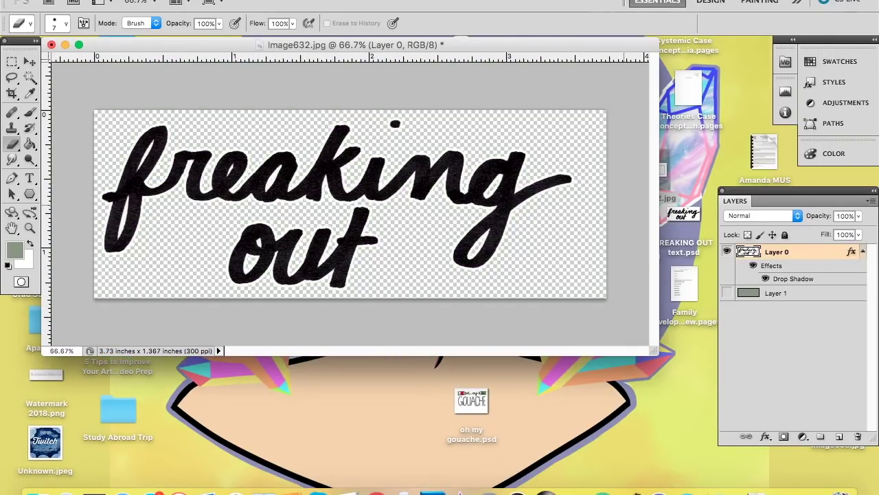
Open the floral painting Image637.jpg and rotate the image 90° counter-clockwise
click(684, 159)
drag(838, 347, 435, 479)
click(576, 294)
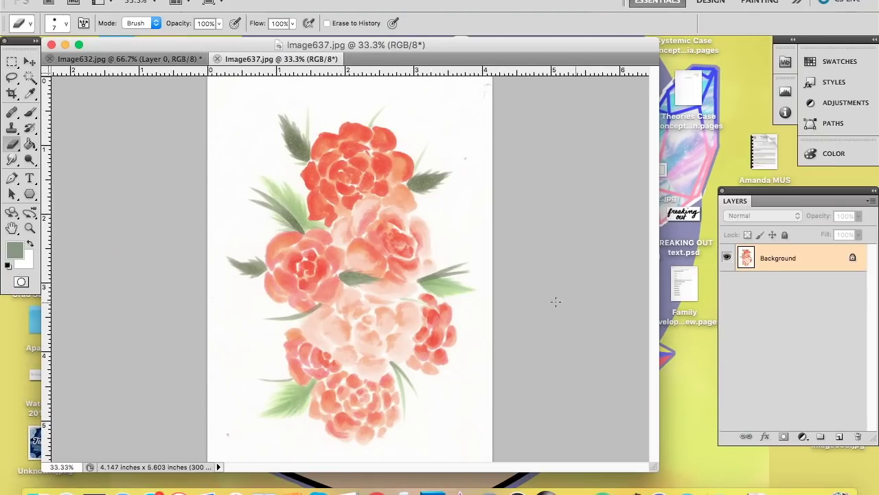
click(166, 1)
mouse_move(200, 127)
click(320, 152)
Strengthen the contrast of the floral painting with Levels by raising the black input, darkening the midtones and lowering the white input
key(super+l)
drag(684, 152, 677, 152)
drag(508, 153, 521, 153)
drag(600, 153, 613, 153)
click(730, 21)
Create a new layer above the floral painting and set the foreground colour to black
click(839, 437)
click(15, 251)
click(417, 249)
click(722, 66)
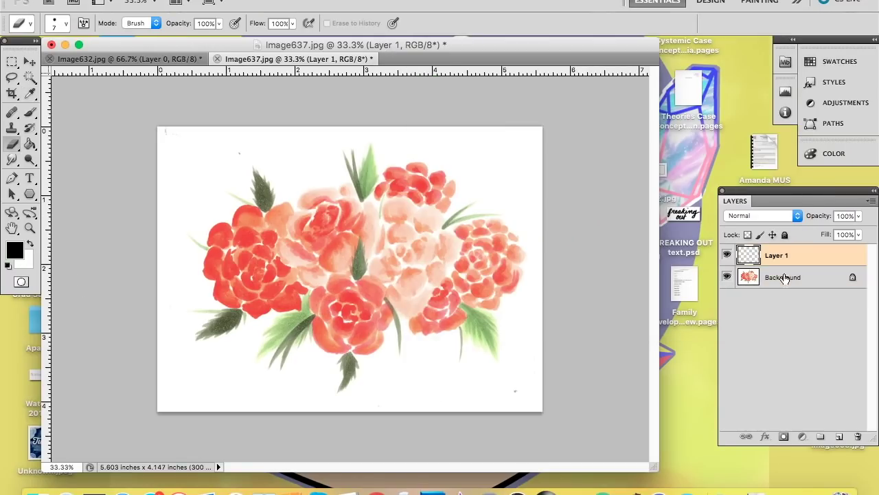
Duplicate the Background layer, place the copy at the top of the stack and hide the original Background
right_click(780, 275)
click(754, 303)
click(579, 180)
drag(780, 277, 780, 250)
click(727, 299)
Fill Layer 1 beneath the flower copy with black
click(777, 278)
click(29, 144)
click(365, 269)
Erase the white paper around the flowers on the Background copy layer with the Magic Eraser, and switch back to the regular Eraser
click(791, 256)
right_click(12, 145)
click(55, 169)
click(191, 180)
right_click(12, 145)
click(62, 141)
key(super+equal)
key(super+minus)
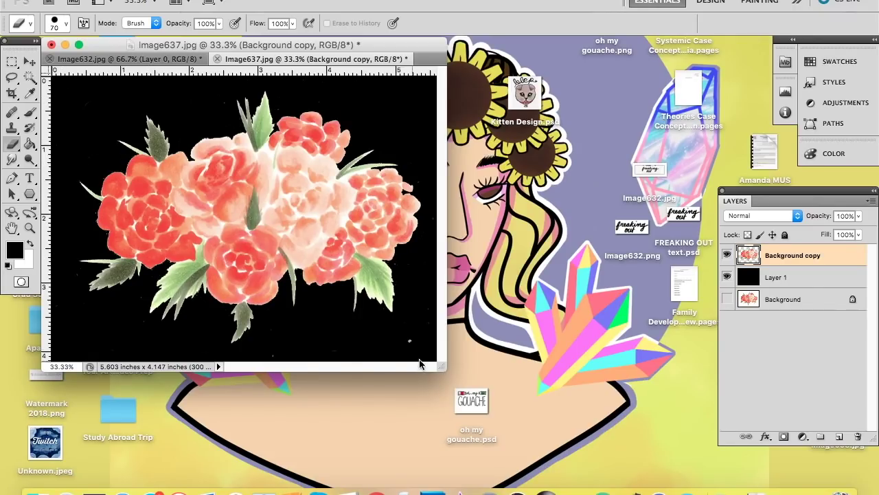
Hide the black layer behind the flowers and switch to the Image632.jpg document
click(727, 277)
click(127, 59)
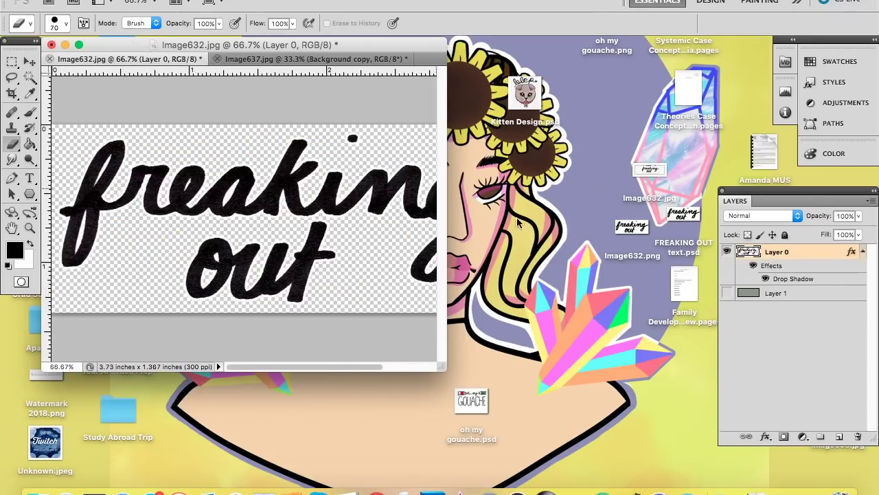
Delete the hidden Layer 1 beneath the lettering in the Image632.jpg document
click(331, 63)
click(196, 61)
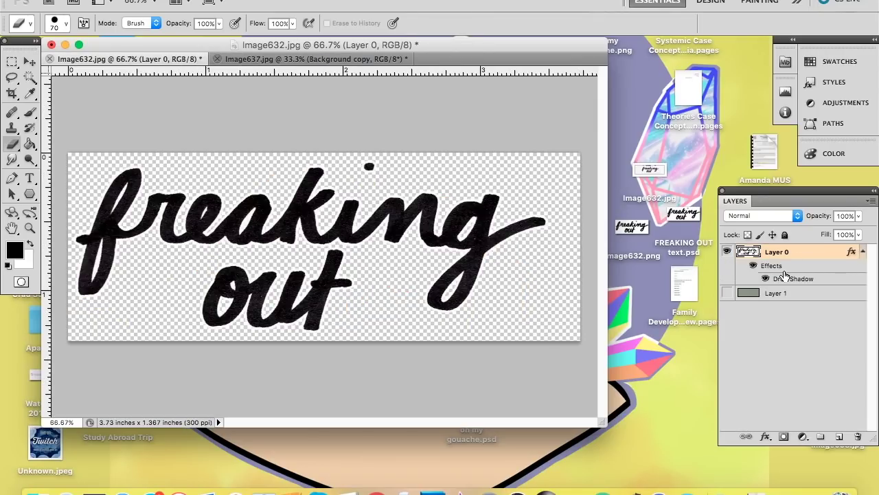
click(782, 292)
key(Delete)
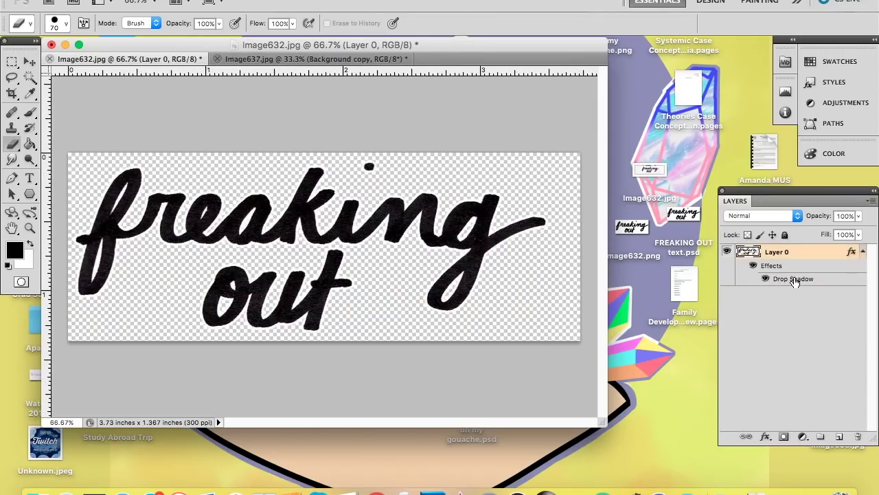
Copy the entire lettering from Image632.jpg as merged and paste it over the flowers in Image637.jpg
click(770, 301)
key(super+a)
click(127, 1)
click(165, 101)
click(309, 59)
key(super+v)
Enlarge the pasted lettering and move it across the middle of the flowers
key(super+t)
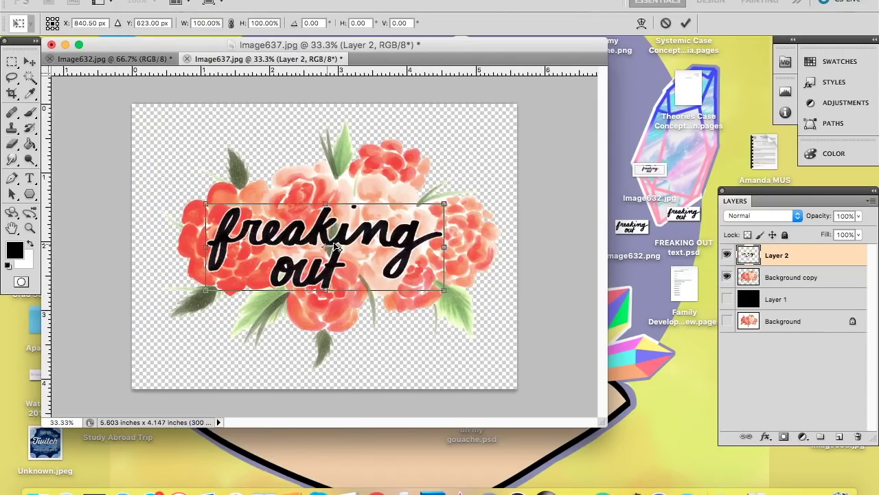
drag(347, 255, 369, 246)
drag(466, 282, 489, 296)
drag(479, 265, 472, 270)
key(Return)
click(30, 62)
drag(332, 219, 334, 217)
Scale the lettering up by a further 119.8% or so and centre it over the flowers
key(super+t)
drag(480, 294, 511, 305)
drag(219, 306, 198, 313)
drag(409, 255, 406, 248)
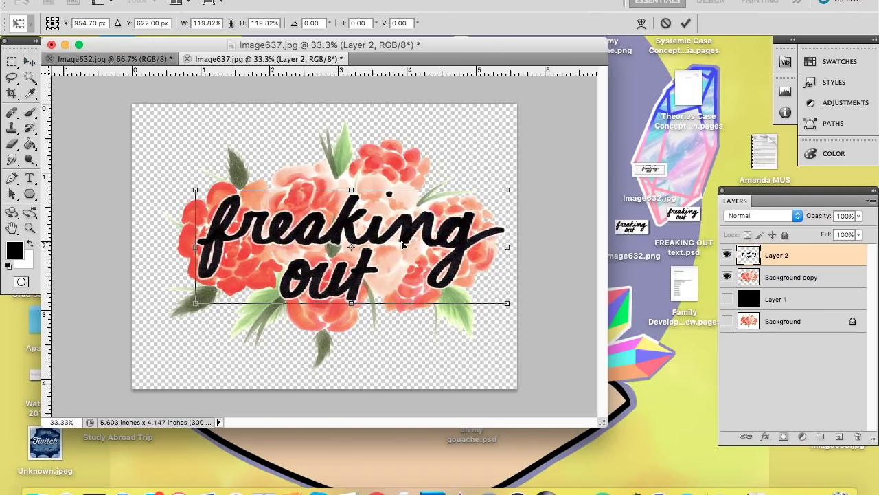
key(Return)
Enlarge the flowers on the Background copy layer slightly beyond the canvas edges
click(792, 278)
key(super+t)
drag(132, 104, 115, 96)
drag(518, 389, 525, 398)
key(Return)
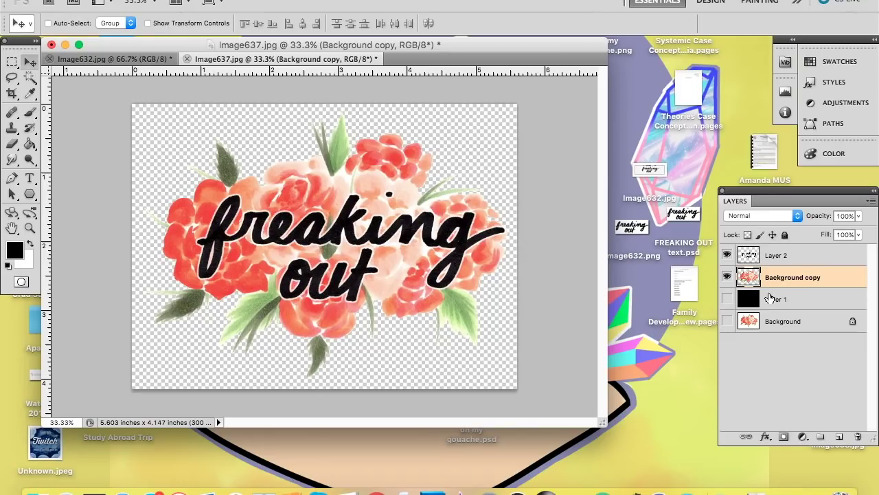
Try to replace the pasted lettering with a fresh copy from Image632.jpg
click(115, 59)
key(super+c)
key(ctrl+Tab)
key(super+v)
click(727, 276)
click(728, 276)
click(727, 255)
key(Delete)
key(Delete)
key(super+z)
Add an empty layer above the lettering in the Image637.jpg document
click(115, 59)
click(385, 220)
click(543, 172)
click(105, 1)
click(359, 277)
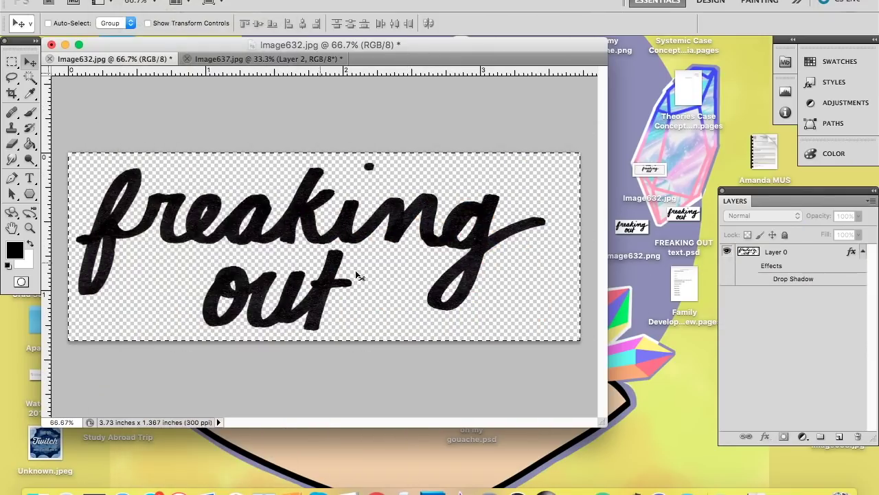
click(309, 60)
click(840, 437)
Check the Drop Shadow settings of the lettering layer in Image632.jpg and leave them unchanged
key(ctrl+Tab)
double_click(787, 284)
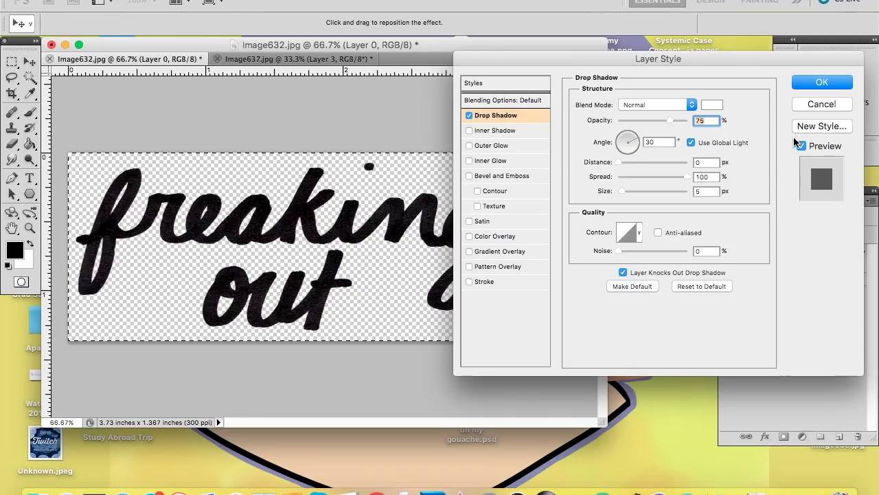
click(819, 106)
click(767, 313)
click(777, 252)
Open the FREAKING OUT text.psd file
click(105, 0)
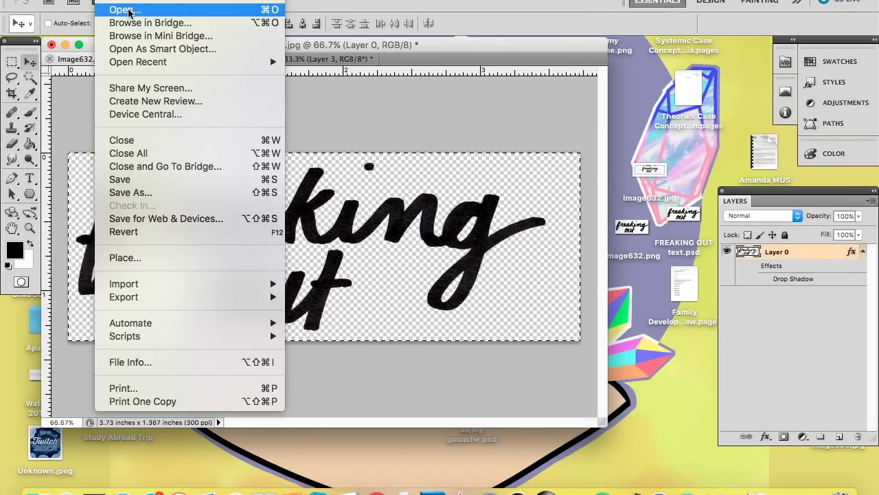
click(129, 9)
click(392, 192)
click(419, 181)
key(Up)
key(Up)
key(Return)
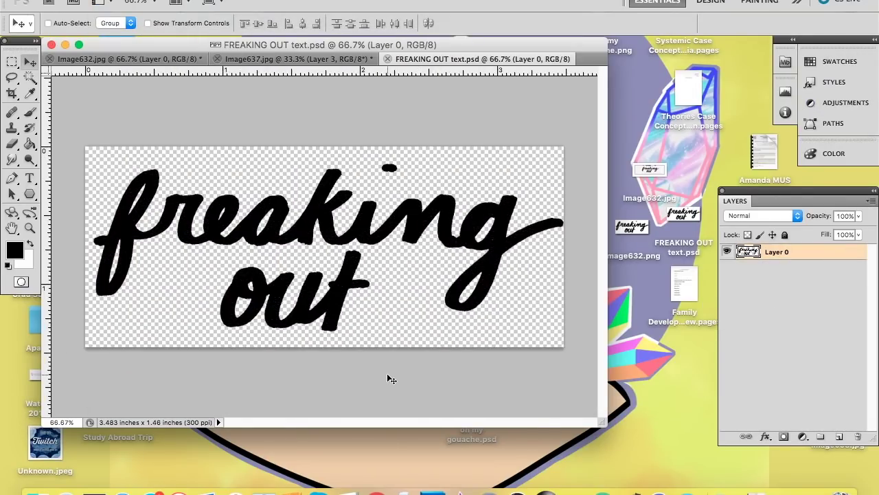
Copy the lettering from FREAKING OUT text.psd, paste it into Image637.jpg and hide the previous lettering on Layer 2
key(super+a)
key(super+c)
click(331, 60)
key(super+v)
click(729, 277)
Scale the new lettering to about 127% across the flowers and delete the old lettering on Layer 2
key(super+t)
drag(442, 292, 505, 318)
drag(427, 292, 419, 281)
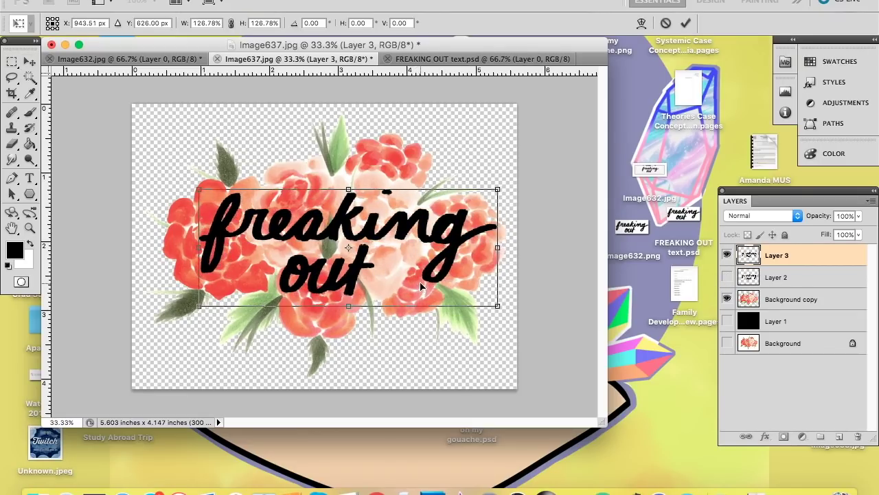
key(Return)
click(775, 281)
key(Delete)
Rotate the flowers on the Background copy layer by about 0.77°
key(super+t)
drag(106, 406, 104, 402)
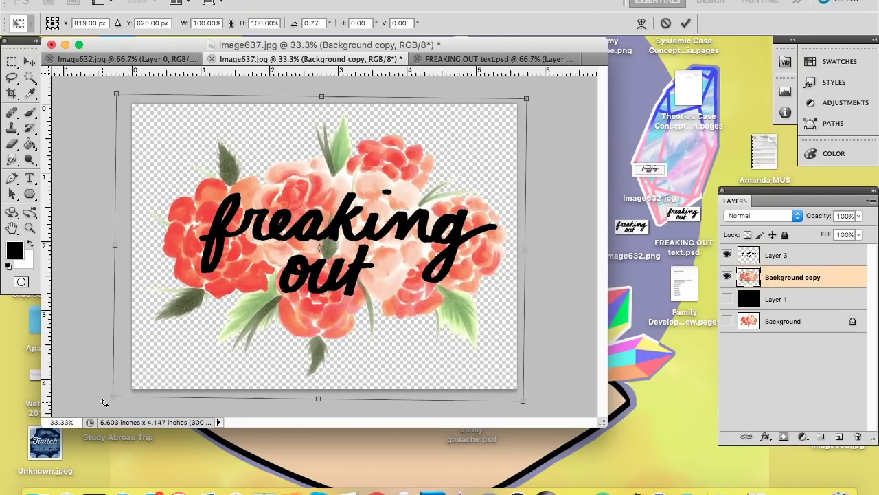
key(Return)
Adjust the placement of the lettering on Layer 3 slightly with Free Transform
click(786, 257)
key(super+t)
drag(189, 312, 189, 314)
key(Return)
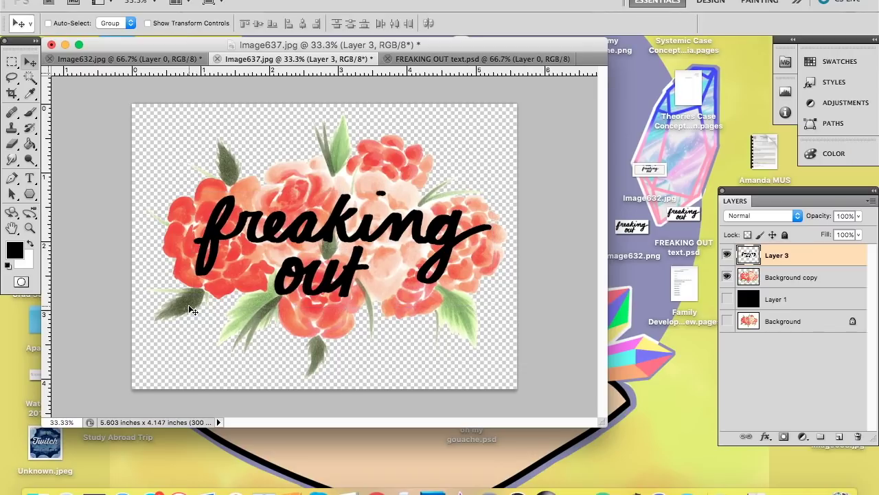
Add a white (ffffff) Drop Shadow in Normal blend mode to the lettering layer and increase the shadow's size
click(766, 437)
click(793, 395)
click(658, 105)
click(635, 70)
click(712, 105)
click(401, 76)
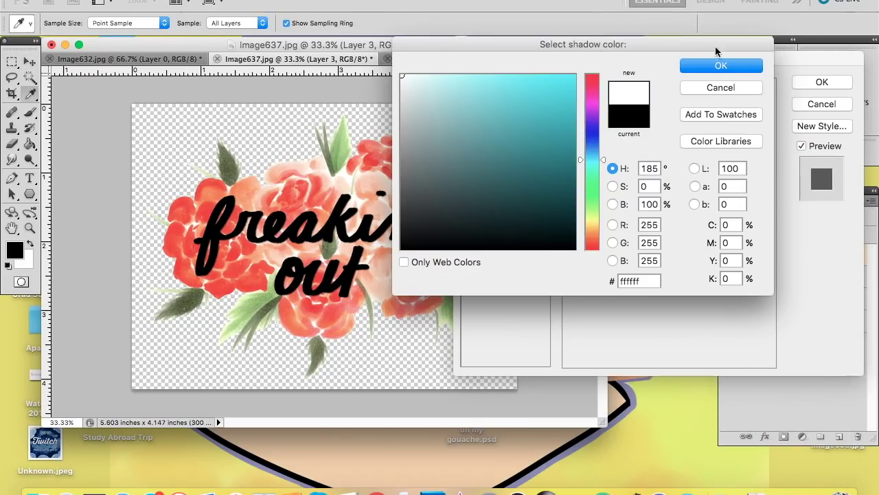
click(719, 65)
drag(621, 163, 630, 196)
click(821, 83)
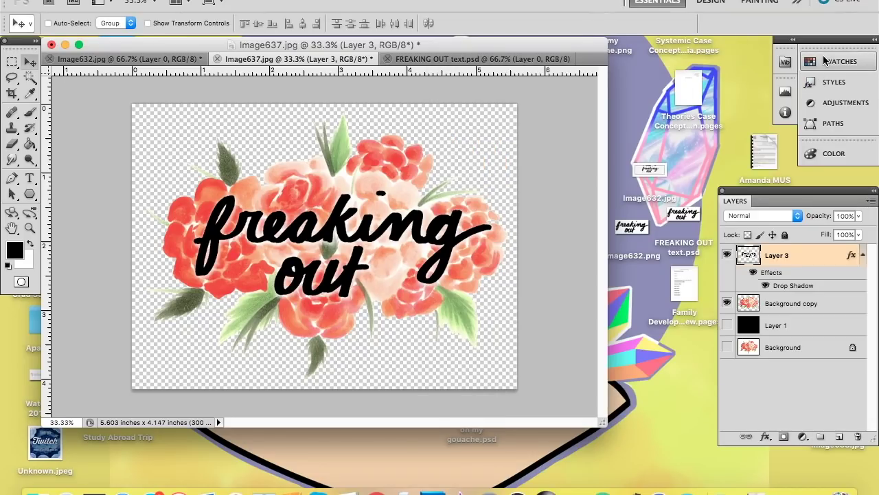
Save the composition as a Photoshop file named Freaking Out
key(super+s)
text(Freaking Out)
key(Return)
key(Return)
click(104, 1)
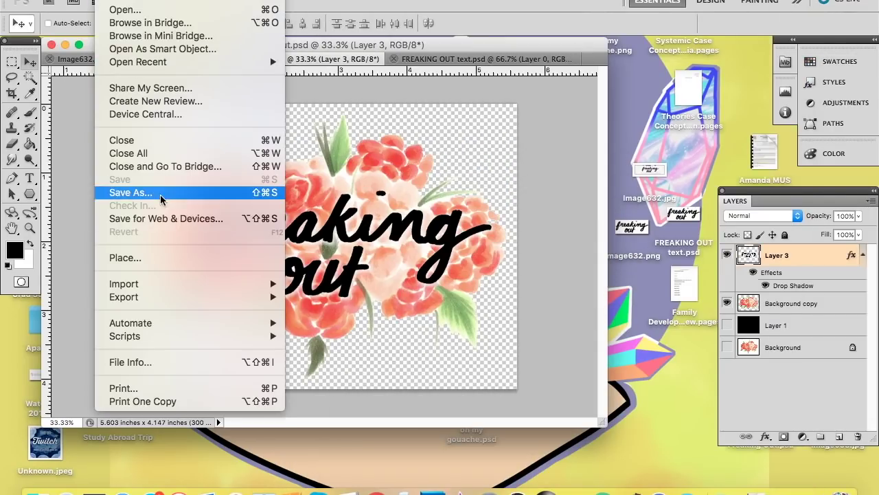
click(161, 193)
click(529, 343)
click(437, 452)
click(697, 474)
Set the image resolution to 600 pixels per inch
click(160, 0)
click(178, 96)
double_click(384, 252)
text(600)
key(Return)
key(super+minus)
key(super+minus)
key(super+minus)
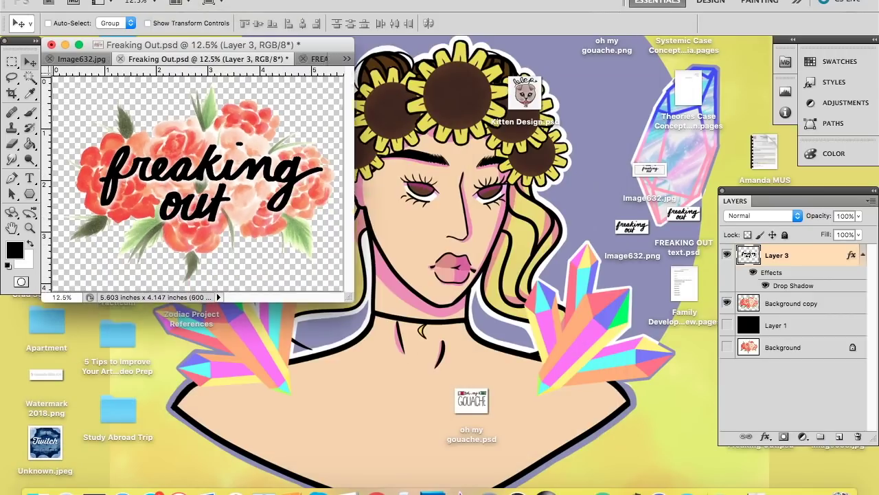
Save a PNG version of the artwork as Freaking Out.png
mouse_move(104, 0)
click(161, 193)
click(545, 344)
click(544, 428)
key(Return)
key(Return)
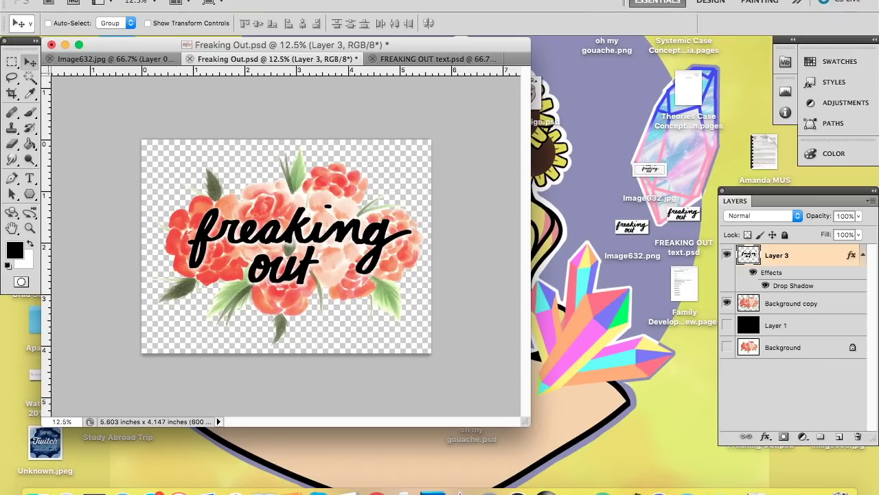
Show the black Layer 1 and add a white Stroke effect to the flowers on the Background copy layer
click(728, 325)
click(791, 304)
click(766, 437)
click(779, 476)
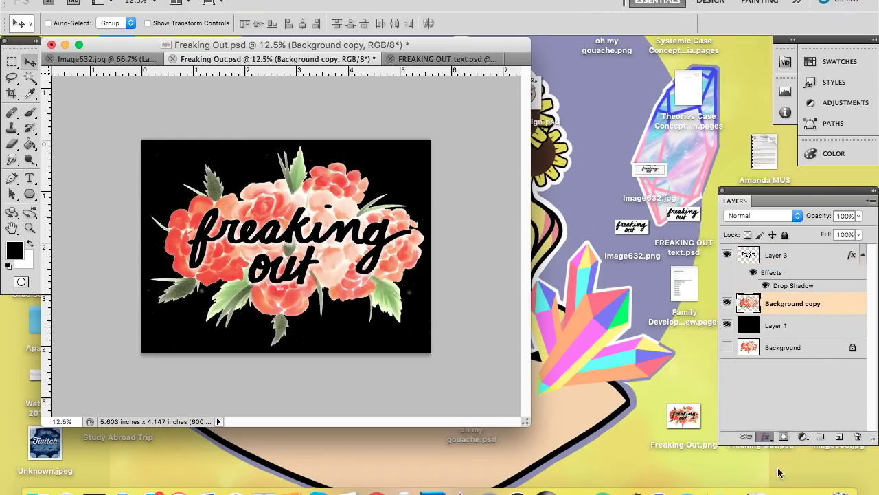
click(602, 184)
drag(426, 100, 333, 30)
key(Return)
drag(620, 102, 638, 102)
key(Return)
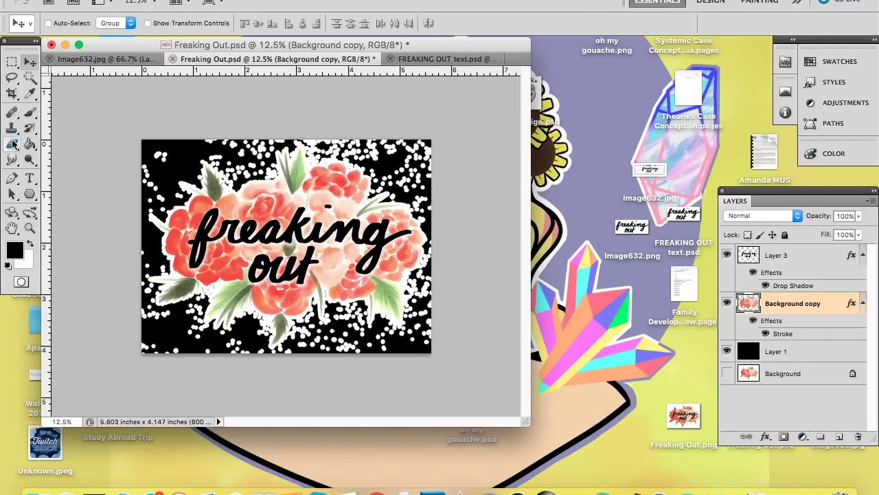
Erase the stray white-outlined specks around the flowers on the Background copy layer
click(11, 145)
key(super+plus)
key(super+plus)
key(super+minus)
key(super+minus)
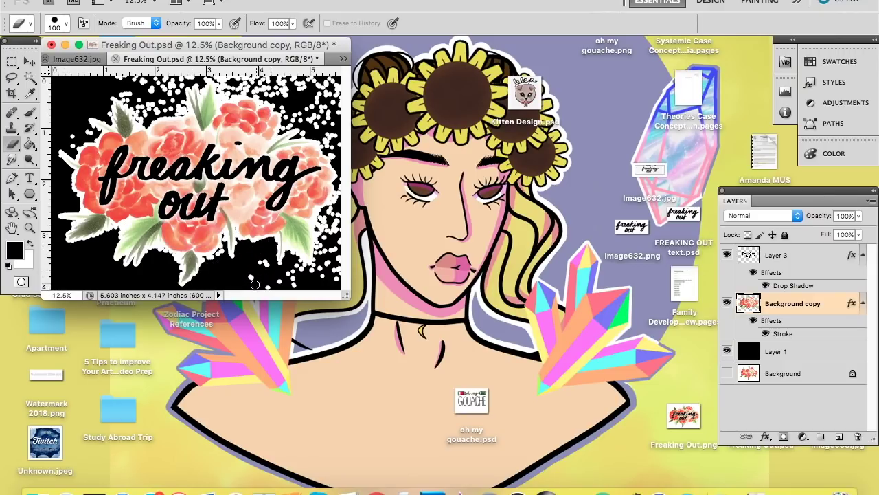
drag(347, 296, 603, 439)
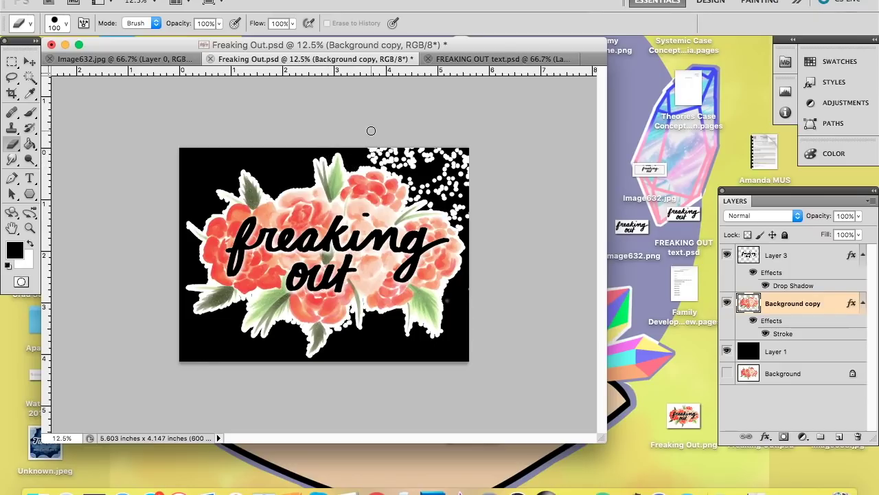
drag(367, 155, 467, 187)
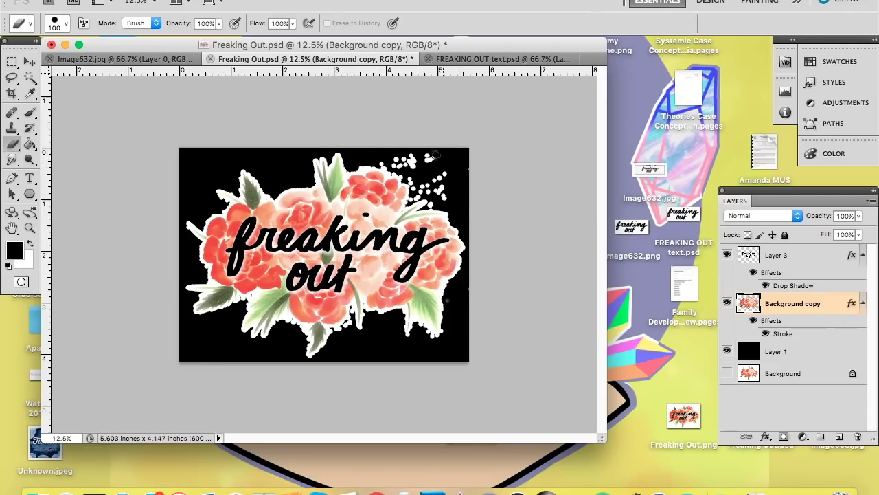
Widen the white stroke around the flowers and erase the remaining specks below the bouquet
double_click(792, 332)
drag(630, 99, 638, 101)
key(Return)
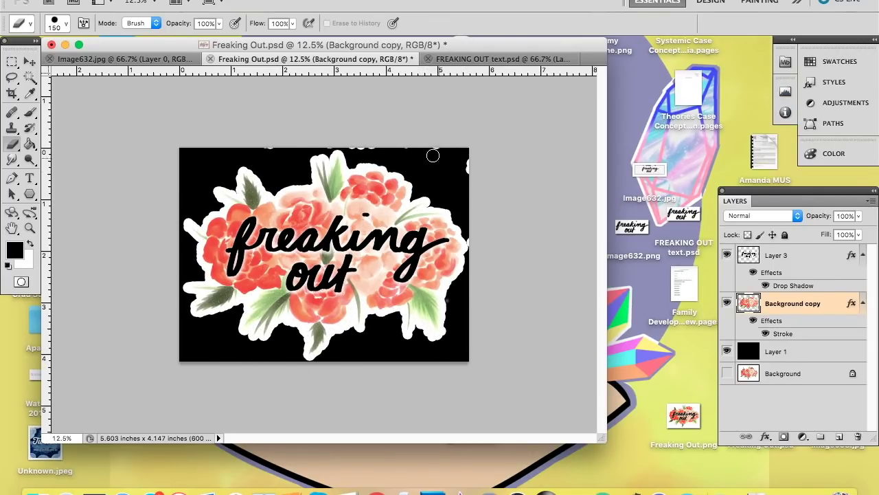
key(super+equal)
key(super+equal)
key(super+equal)
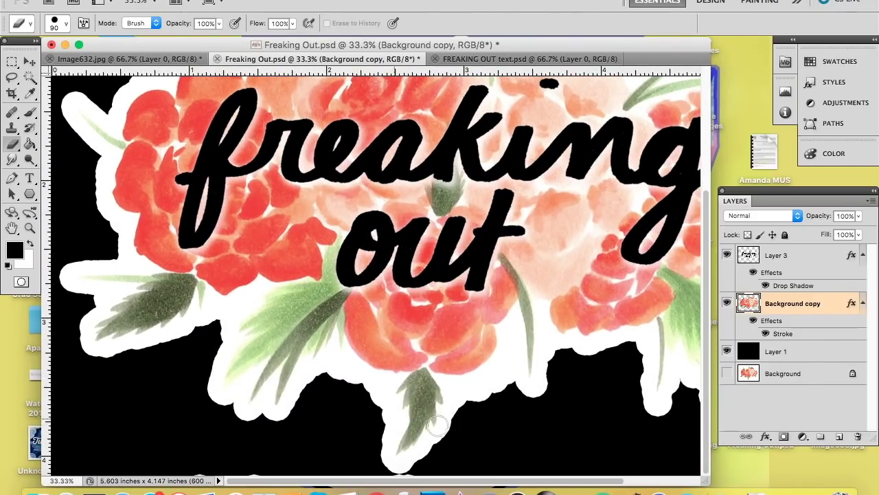
drag(369, 408, 523, 402)
Set the flower layer's stroke size to 92 px
double_click(783, 333)
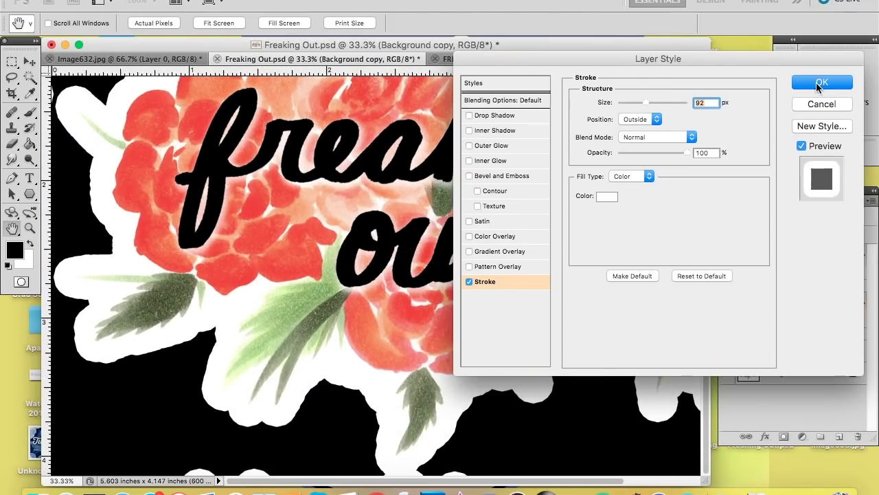
click(824, 81)
key(super+minus)
key(super+minus)
Extend the canvas slightly beyond its right edge with the Crop tool
click(11, 95)
drag(69, 86, 532, 424)
drag(465, 239, 474, 239)
key(Return)
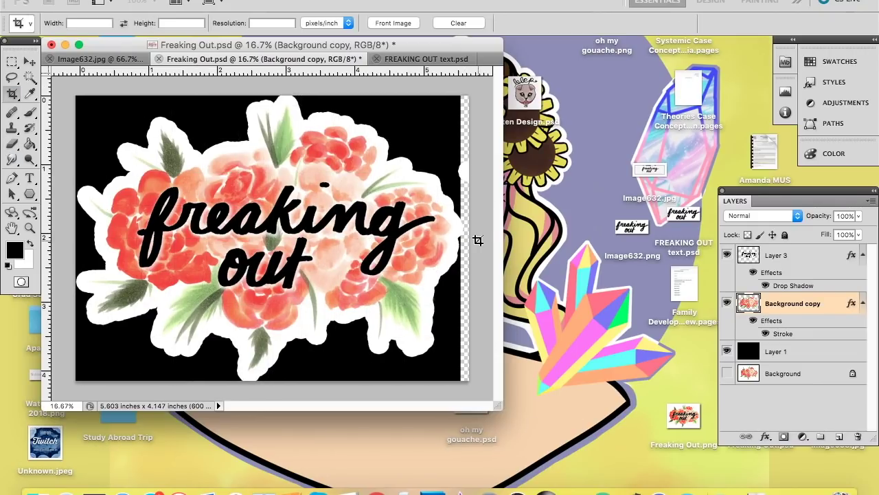
Fill the new right-hand strip with black on Layer 1 and erase the white blob at the canvas edge on Background copy
click(777, 351)
click(30, 144)
click(461, 111)
click(768, 309)
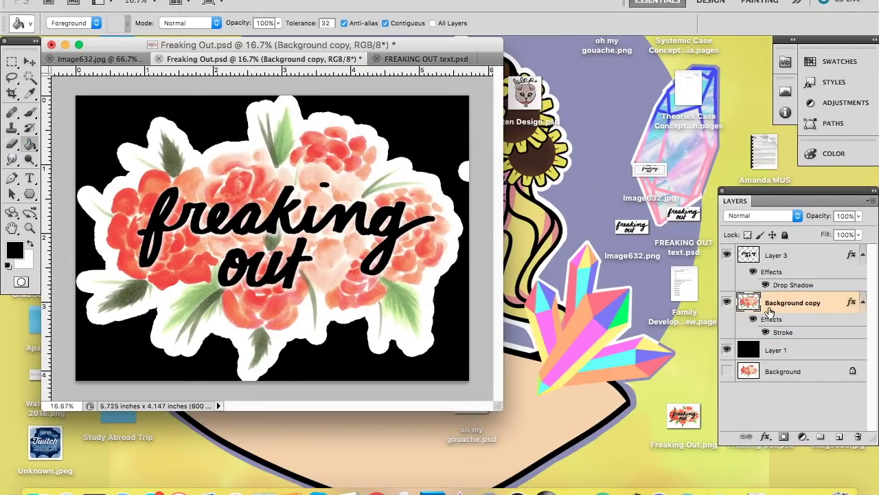
key(b)
Extend the canvas above, left of and below the artwork with the Crop tool, to about 5.98 × 4.57 inches
click(12, 95)
drag(67, 88, 484, 393)
drag(273, 96, 273, 87)
drag(75, 234, 59, 234)
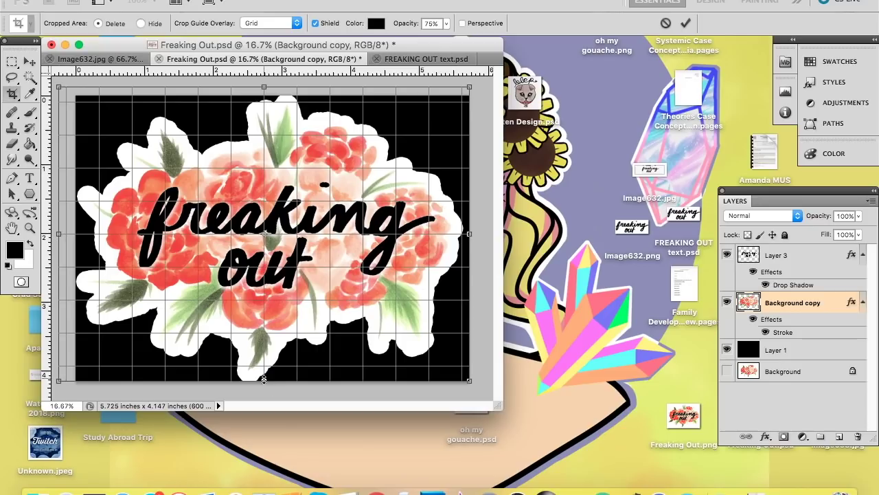
drag(264, 380, 264, 400)
key(Return)
Fill the newly added canvas area on Layer 1 with black and return to the Eraser
click(777, 351)
click(30, 144)
click(74, 156)
key(b)
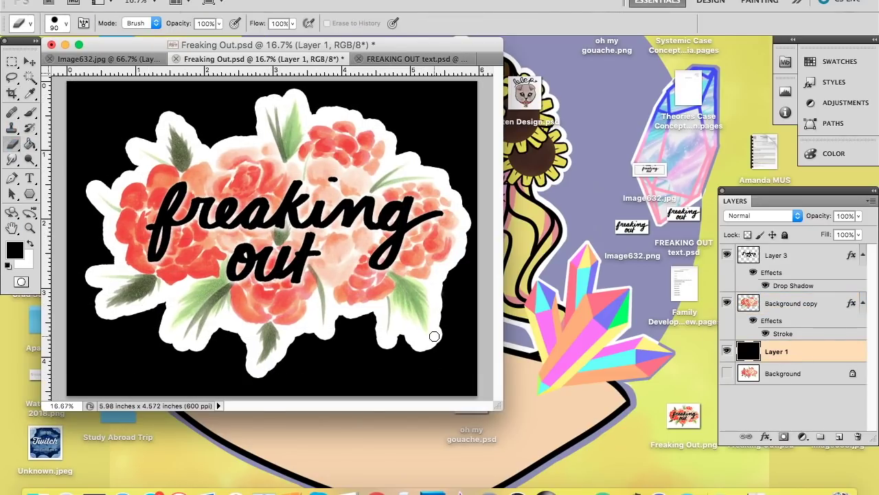
Slightly adjust the size of the Stroke effect on Background copy and hide the black Layer 1
double_click(783, 334)
drag(650, 103, 647, 100)
click(814, 83)
click(766, 436)
click(793, 395)
click(822, 83)
click(726, 365)
Add a black Drop Shadow to Background copy: Normal blending, 100% opacity, distance 0 px, spread 100%, size 100 px, no global light
click(766, 436)
click(793, 396)
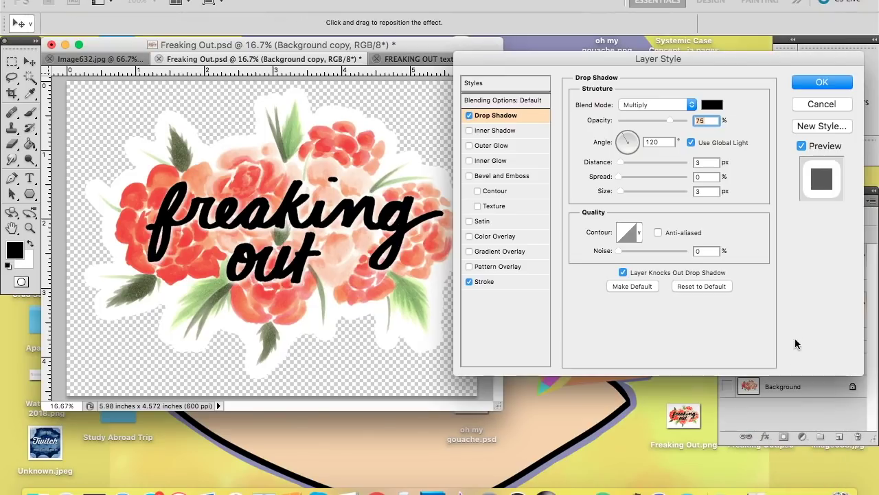
drag(621, 163, 632, 178)
drag(621, 192, 653, 192)
click(801, 145)
click(711, 105)
key(Return)
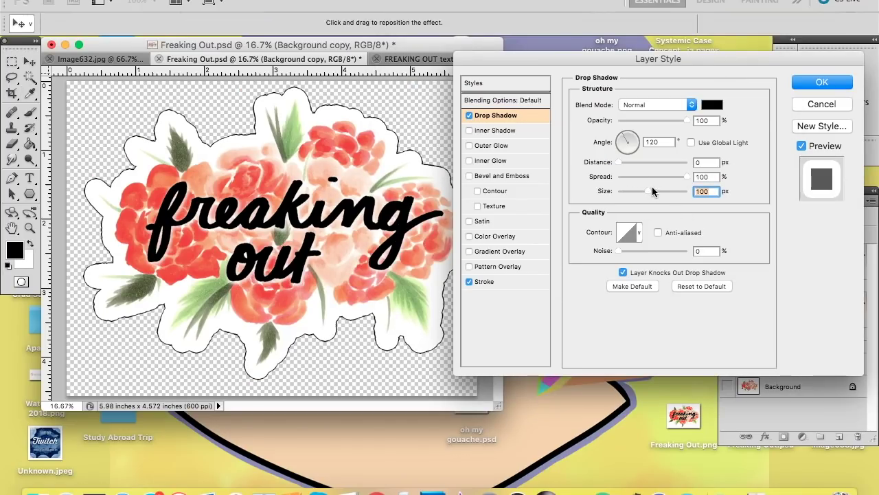
click(822, 82)
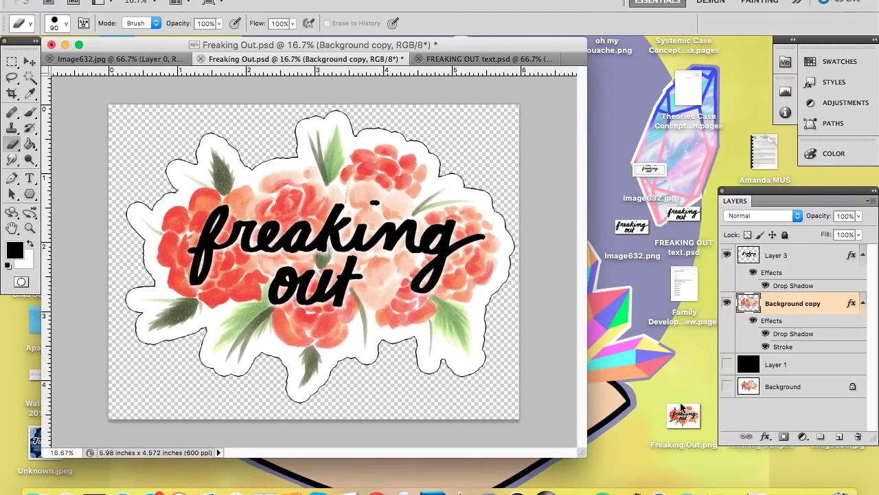
Check the Background copy effects against the black Layer 1, leaving both the effects and Layer 1 hidden
click(765, 334)
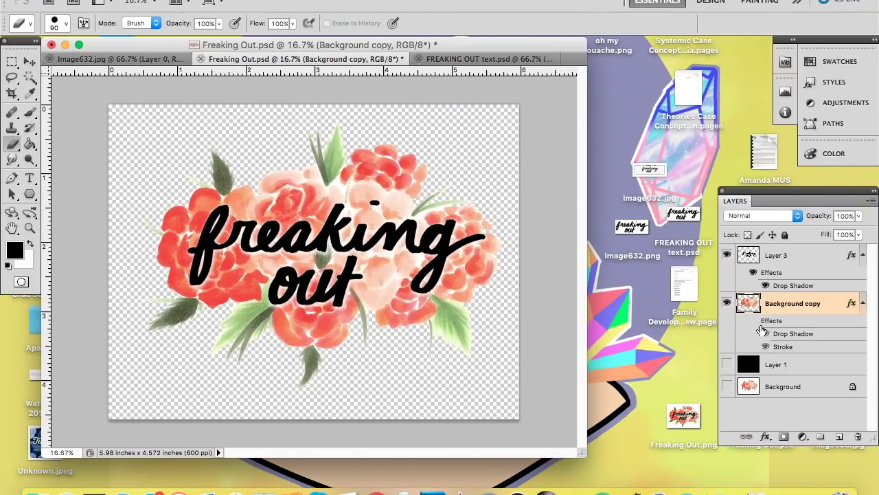
click(727, 364)
click(766, 333)
click(766, 333)
click(754, 321)
click(727, 364)
click(765, 346)
click(766, 346)
Save the artwork with its outline effects hidden, using Save As
key(super+shift+s)
click(588, 288)
click(481, 353)
click(760, 471)
key(Return)
Select the dot of the "i" on Layer 3, move it slightly down and left toward its stem, and deselect
click(777, 255)
key(l)
mouse_move(363, 204)
mouse_down()
mouse_move(383, 198)
mouse_move(364, 208)
mouse_up()
key(super+t)
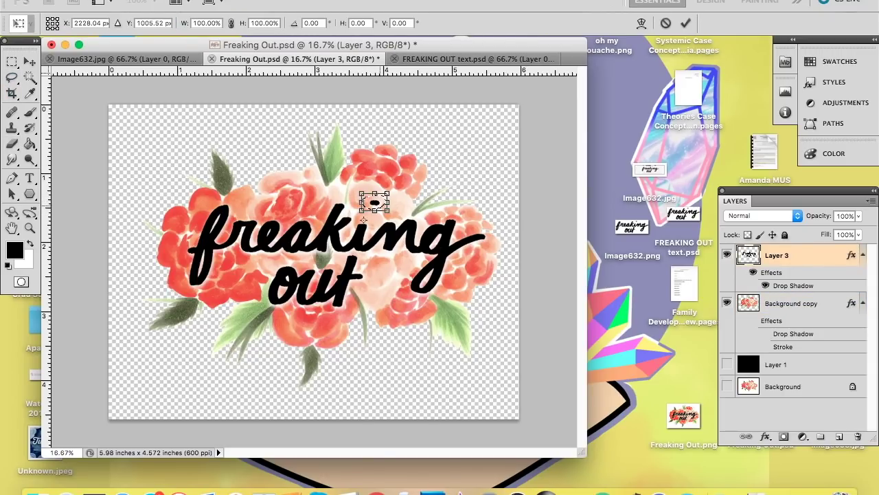
drag(375, 202, 367, 208)
key(Return)
key(super+d)
Save the outline-free artwork as Freaking Out.png with no interlacing, replacing the existing file
click(99, 1)
click(141, 191)
click(570, 343)
click(549, 398)
click(759, 473)
click(647, 88)
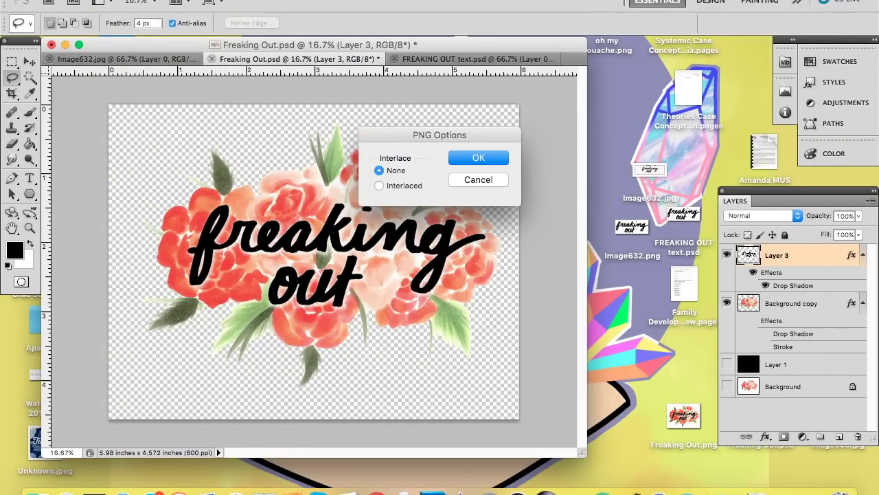
key(Return)
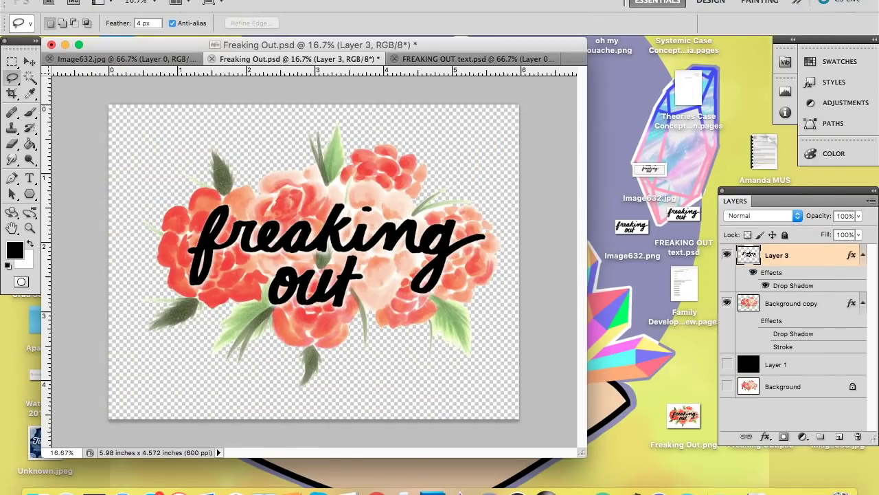
Show the Stroke and Drop Shadow on Background copy and save the artwork as a non-interlaced PNG named Freaking Out Sticker
key(alt+bracketleft)
click(766, 347)
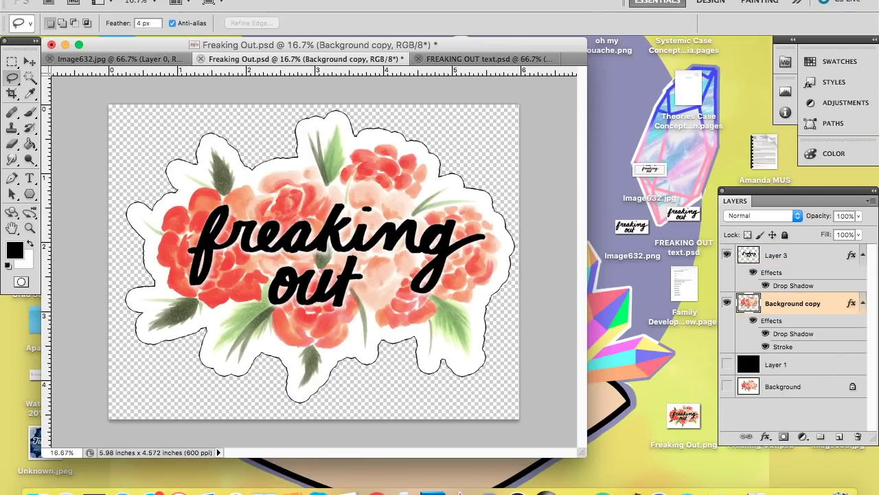
click(102, 1)
click(160, 197)
key(Right)
text(Sticker)
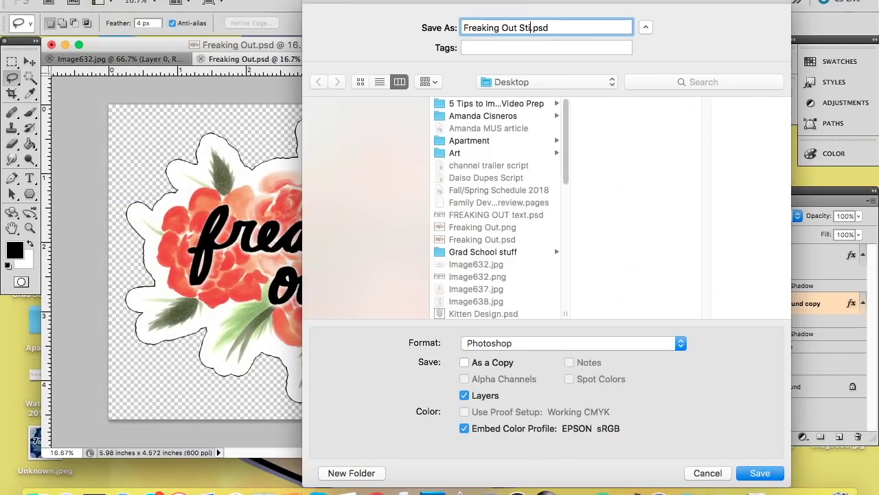
click(519, 345)
scroll(520, 357, down, 5)
click(537, 394)
key(Return)
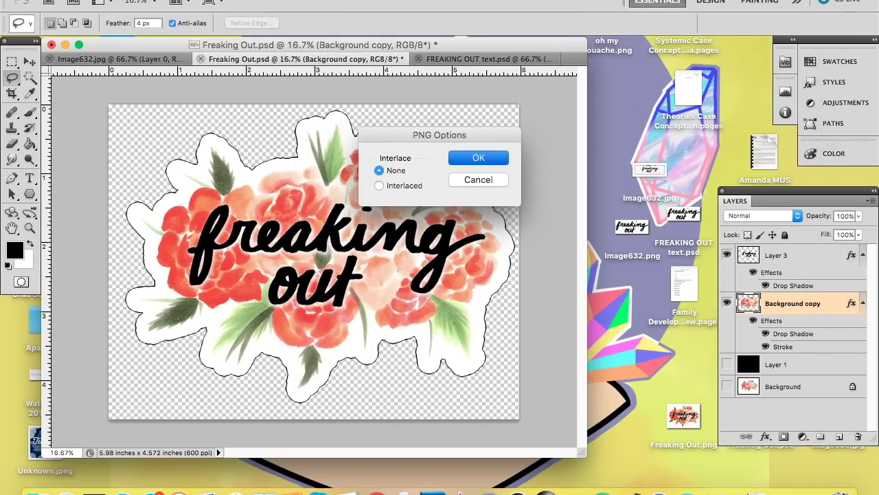
key(Return)
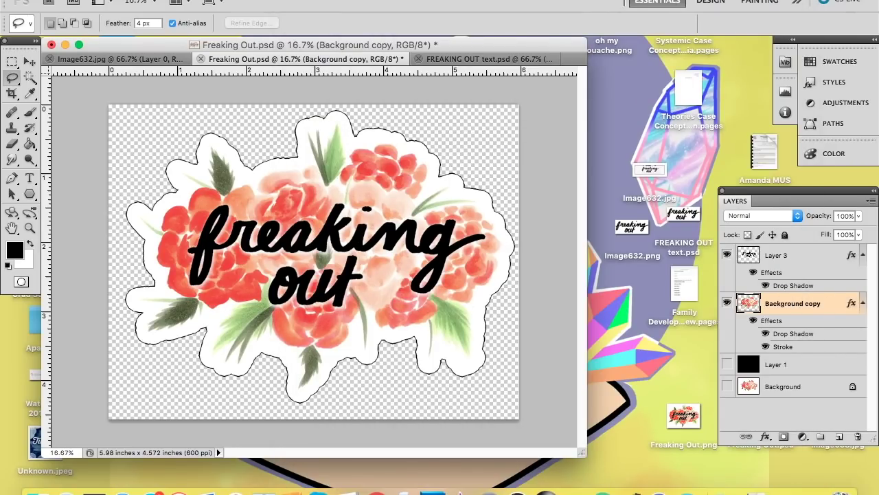
key(v)
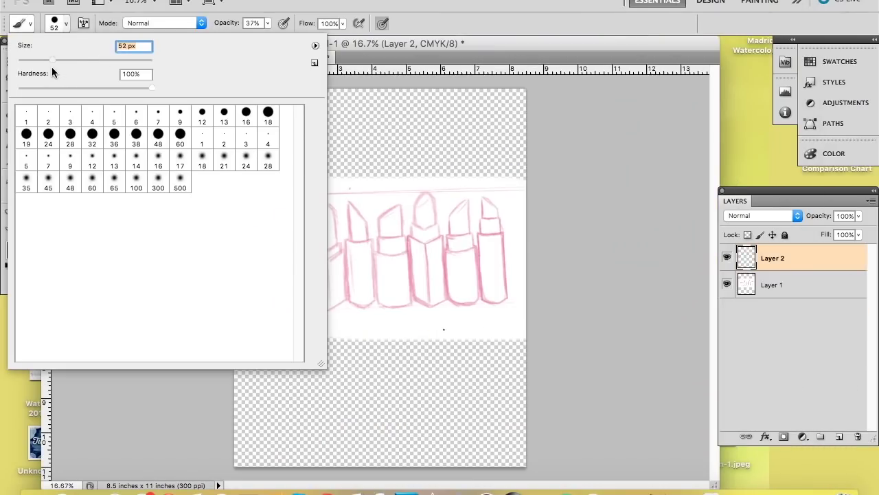
Set the brush size to 12 px for inking the pink lipstick sketch on Layer 2 of Untitled-1
key(Return)
click(66, 24)
key(Return)
key(super+plus)
key(super+plus)
key(super+plus)
drag(231, 307, 280, 355)
click(66, 24)
drag(56, 58, 52, 58)
key(Return)
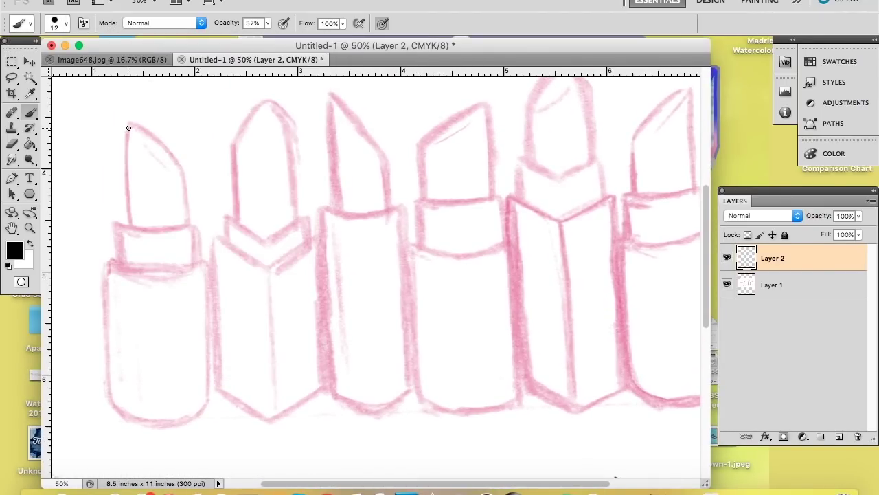
Trace the bullets of the first two lipsticks in black on Layer 2 with the brush at 100% opacity
drag(127, 126, 125, 221)
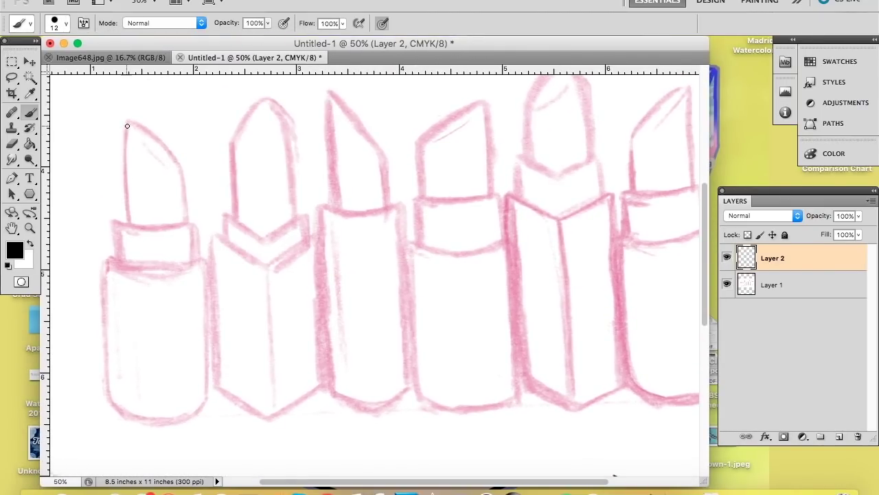
drag(127, 126, 182, 221)
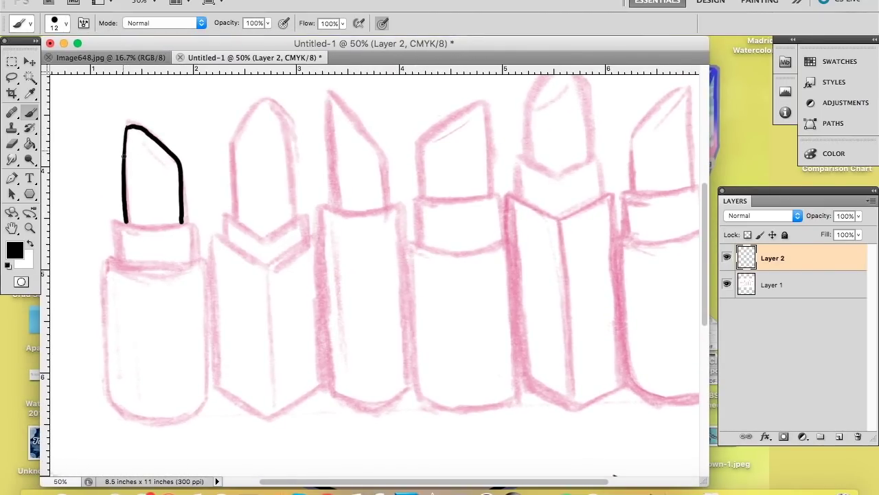
drag(234, 202, 235, 217)
drag(230, 148, 284, 141)
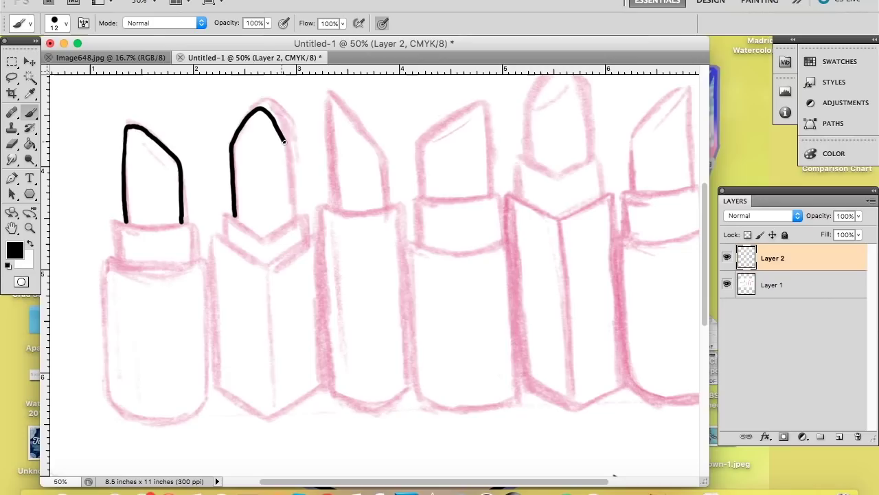
key(super+z)
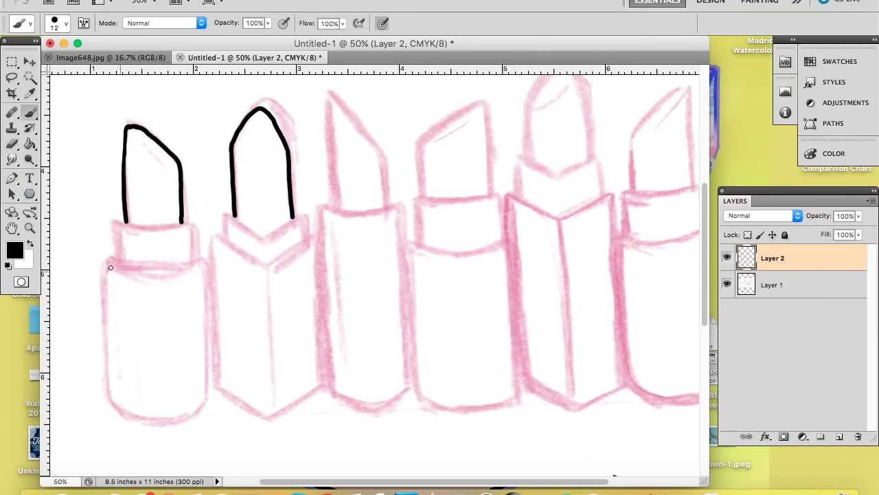
Ink the first lipstick's collar, including its sides and the curved edge where it meets the tube
drag(114, 227, 196, 261)
key(super+plus)
drag(81, 41, 82, 44)
scroll(141, 223, left, 3)
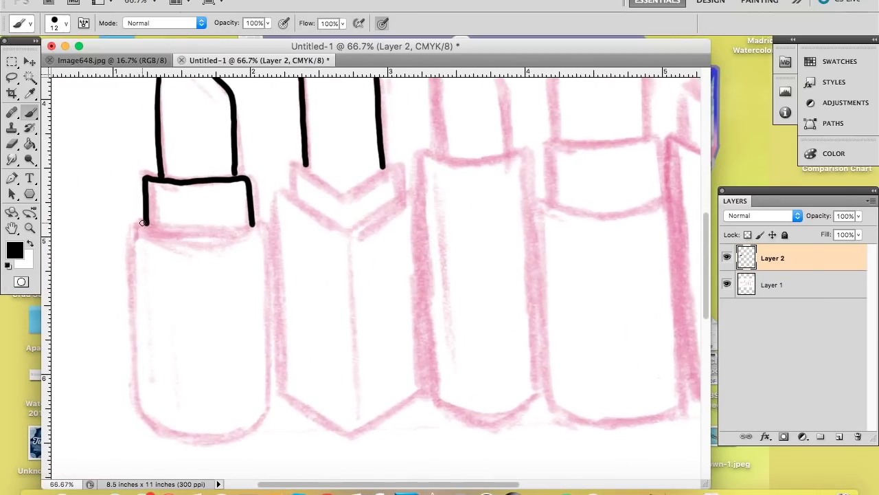
drag(142, 223, 254, 224)
key(e)
key(b)
Ink the sides and rounded base of the first lipstick's tube and clean up the joining lines
mouse_move(138, 225)
mouse_down()
mouse_move(138, 420)
mouse_move(270, 419)
mouse_up()
drag(255, 220, 265, 361)
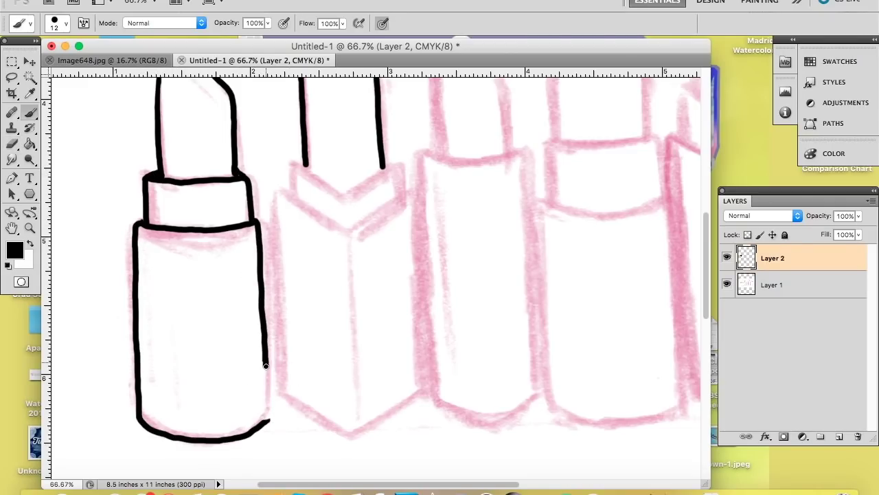
key(e)
key(super+minus)
key(b)
key(super+plus)
key(super+plus)
drag(272, 332, 274, 363)
Ink the V-shaped upper edge of the second lipstick's collar, its two sides and a short centre line
mouse_move(223, 130)
mouse_down()
mouse_move(259, 172)
mouse_move(365, 132)
mouse_up()
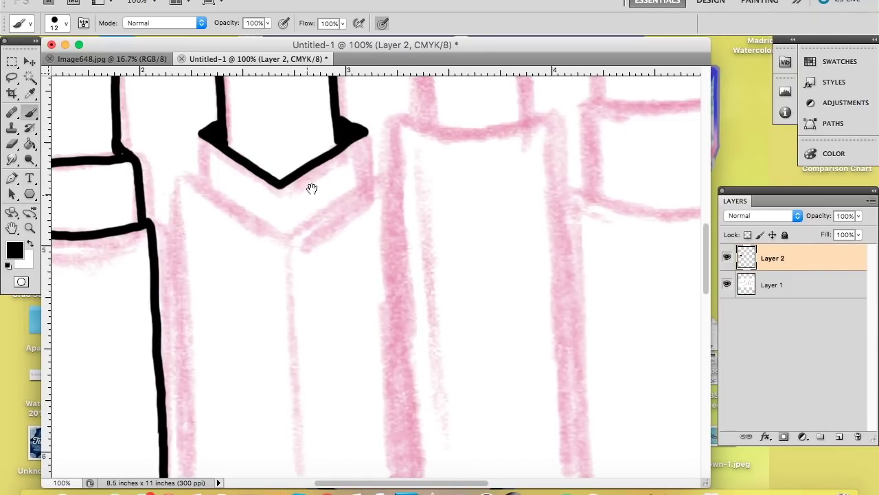
scroll(307, 194, up, 1)
drag(202, 164, 200, 207)
drag(281, 213, 283, 243)
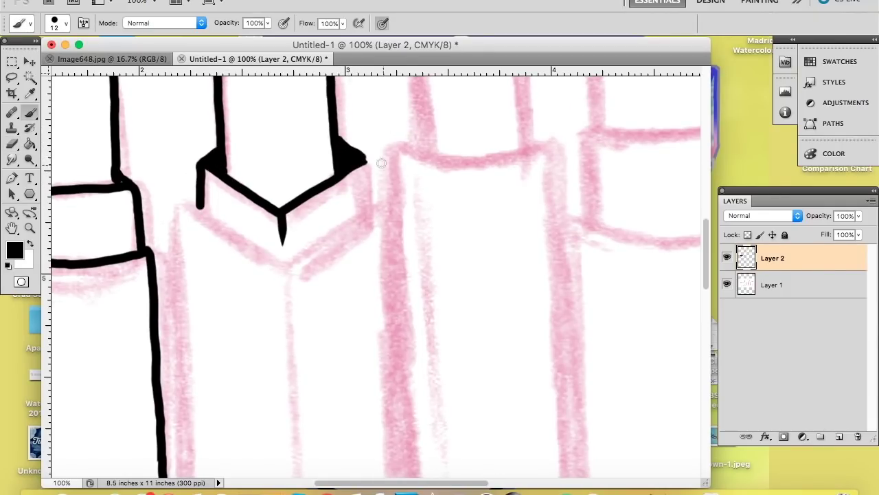
drag(366, 161, 369, 202)
Erase the centre line and rough side lines of the second lipstick's collar and redraw its sides and corners
key(super+minus)
key(super+minus)
key(e)
drag(291, 220, 341, 248)
key(super+plus)
key(super+plus)
key(b)
drag(202, 175, 358, 202)
drag(342, 162, 356, 162)
Ink the second lipstick's angular tube, from its V-shaped top edge down the sides and centre ridge to the pointed base
key(e)
key(b)
mouse_move(199, 204)
mouse_down()
mouse_move(186, 205)
mouse_move(283, 256)
mouse_move(364, 204)
mouse_up()
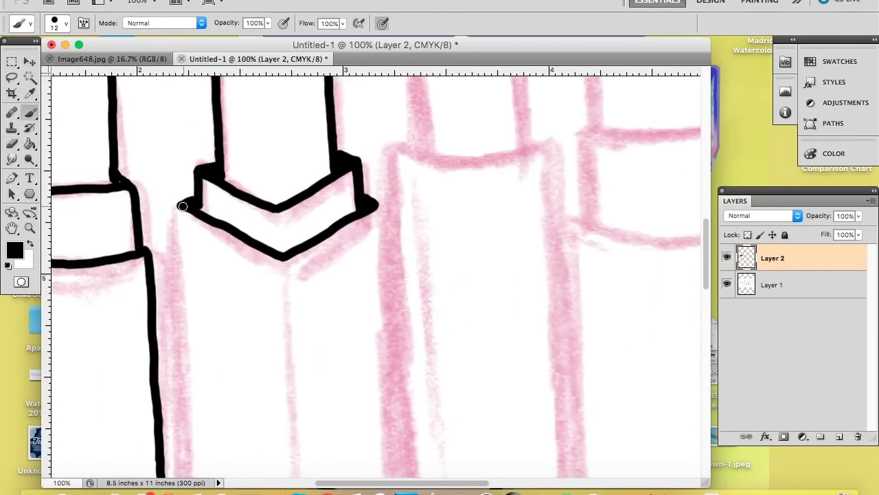
scroll(241, 290, down, 4)
drag(282, 141, 294, 436)
mouse_move(183, 86)
mouse_down()
mouse_move(190, 387)
mouse_move(297, 452)
mouse_up()
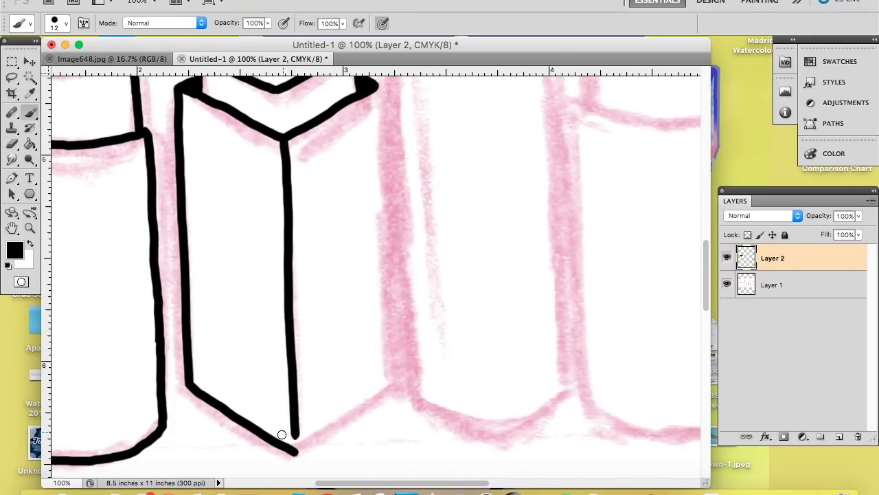
scroll(613, 367, up, 3)
scroll(612, 367, down, 2)
drag(368, 109, 385, 416)
drag(706, 271, 706, 282)
drag(297, 413, 384, 356)
Select the inked second lipstick, move it slightly down and enlarge it a little with Free Transform
key(super+minus)
drag(706, 246, 706, 226)
key(super+minus)
key(l)
mouse_move(266, 226)
mouse_down()
mouse_move(356, 105)
mouse_move(273, 347)
mouse_move(268, 302)
mouse_up()
key(super+t)
drag(310, 341, 307, 358)
drag(398, 272, 401, 272)
drag(401, 102, 402, 96)
key(Return)
key(b)
key(super+plus)
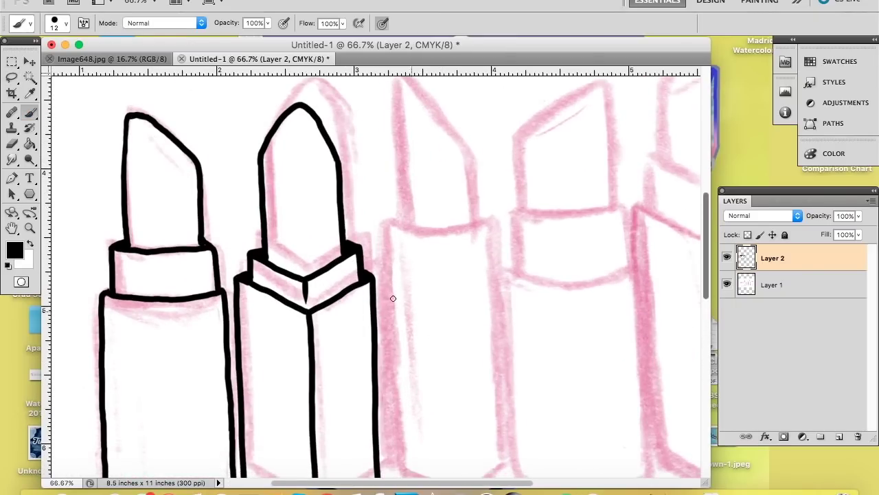
Copy the first lipstick's tube outline to a new layer and move the copy over the third lipstick's tube
scroll(383, 205, down, 2)
key(l)
mouse_move(239, 326)
mouse_down()
mouse_move(86, 426)
mouse_move(106, 235)
mouse_up()
key(super+j)
key(v)
drag(194, 351, 480, 331)
Scale the copied tube to about 82% width and 117% height to fit the third lipstick sketch
key(super+t)
drag(527, 325, 489, 325)
drag(496, 223, 496, 192)
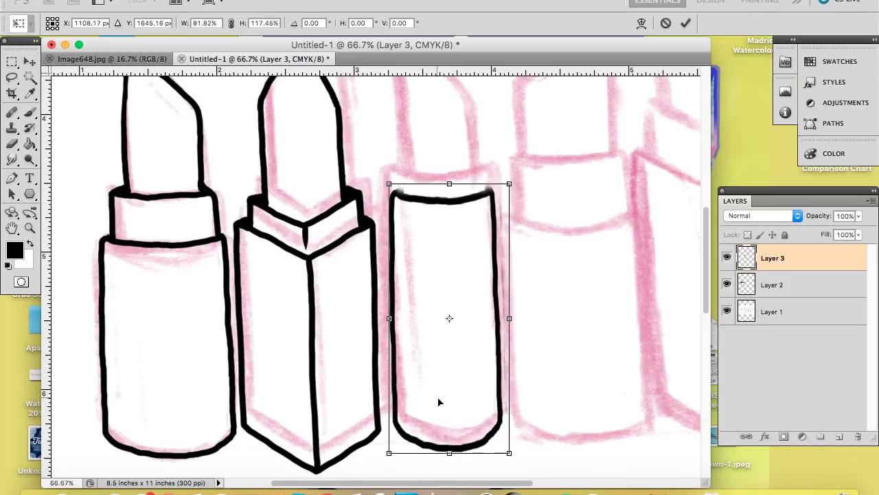
key(Return)
key(b)
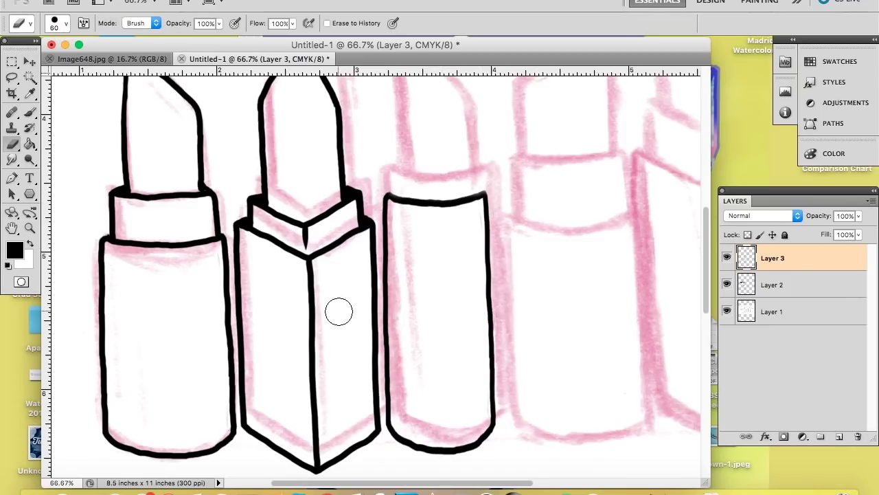
Select the third tube on Layer 3, rotate it about -1.1° and scale it to about 102%, and deselect
key(super+minus)
key(l)
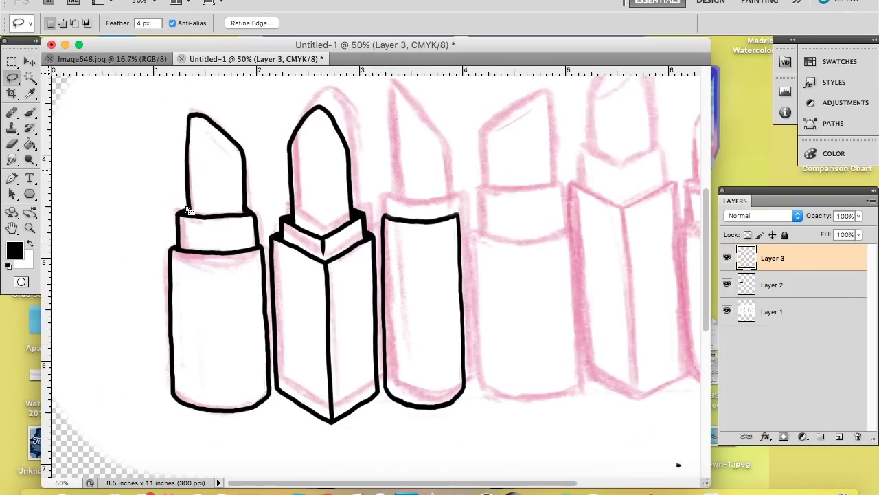
key(super+minus)
key(super+minus)
key(super+plus)
key(super+plus)
key(super+plus)
mouse_move(219, 391)
mouse_down()
mouse_move(234, 456)
mouse_move(221, 419)
mouse_up()
key(super+t)
drag(324, 263, 328, 261)
drag(213, 144, 209, 137)
drag(484, 334, 484, 329)
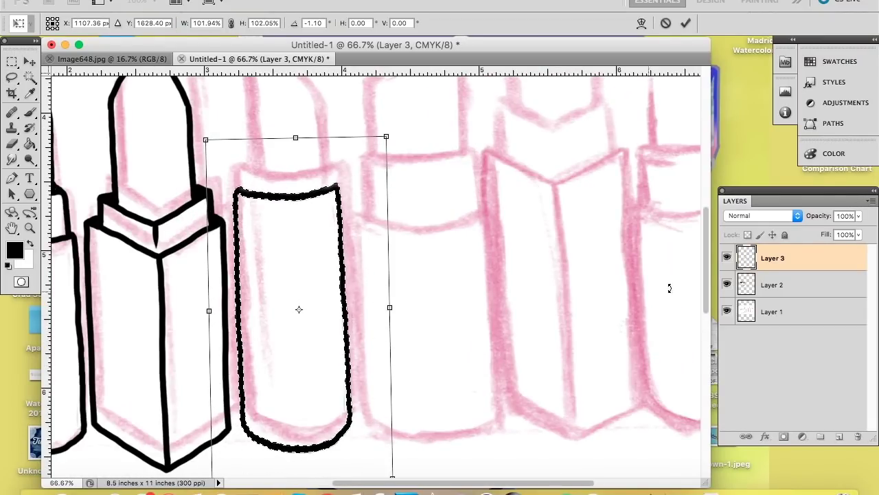
scroll(484, 330, down, 2)
key(Return)
key(super+d)
Ink the third lipstick's slanted bullet above its tube on Layer 3
key(b)
scroll(259, 225, up, 5)
mouse_move(244, 254)
mouse_down()
mouse_move(240, 153)
mouse_move(302, 159)
mouse_move(321, 239)
mouse_up()
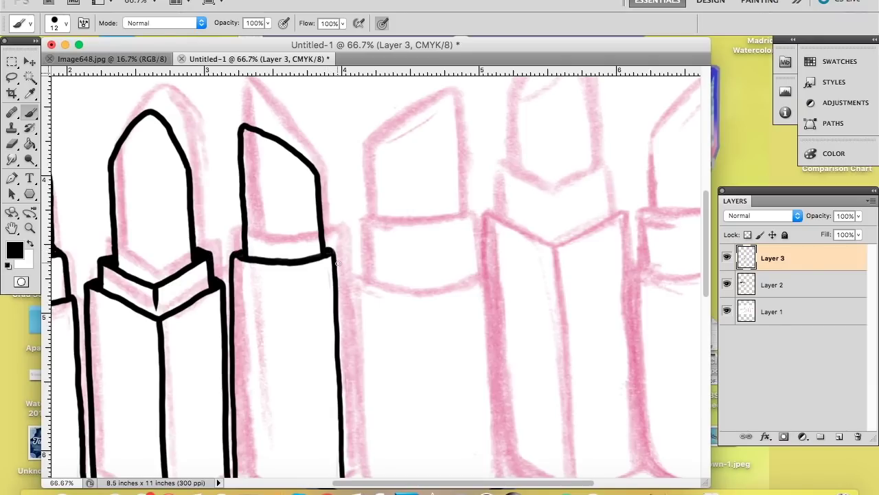
Paste the copied tube onto a new layer, then move and scale it over the fourth lipstick's tube
scroll(338, 258, down, 3)
key(super+v)
key(super+t)
drag(385, 268, 483, 336)
drag(417, 202, 417, 238)
drag(485, 355, 489, 354)
drag(497, 226, 496, 225)
drag(489, 354, 494, 354)
drag(499, 227, 499, 223)
key(Return)
Ink the fourth lipstick's collar and slanted bullet above its tube on Layer 4
key(b)
mouse_move(363, 215)
mouse_down()
mouse_move(364, 242)
mouse_move(427, 217)
mouse_move(468, 237)
mouse_up()
scroll(467, 237, up, 2)
mouse_move(368, 233)
mouse_down()
mouse_move(437, 131)
mouse_move(367, 219)
mouse_move(422, 156)
mouse_move(457, 230)
mouse_up()
key(super+z)
key(super+z)
key(e)
key(super+minus)
key(super+minus)
Nudge the fourth lipstick slightly left and down with two free transforms
key(super+t)
key(Left)
key(Left)
key(Return)
key(super+t)
key(Down)
key(Down)
key(Down)
key(Down)
key(Down)
key(Down)
key(Down)
key(Return)
Lasso the second lipstick's square tube on Layer 2, copy it to a new layer and move it towards the fifth lipstick
click(11, 77)
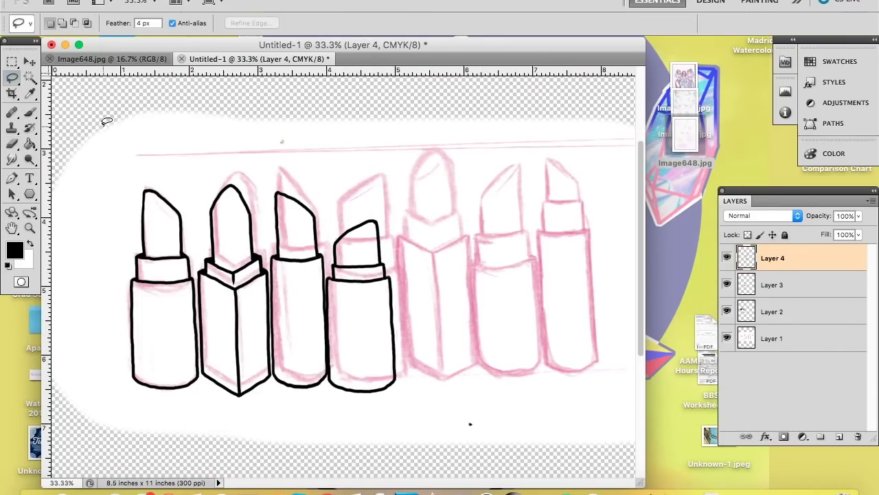
drag(233, 276, 240, 278)
click(772, 312)
mouse_move(274, 343)
mouse_down()
mouse_move(206, 365)
mouse_move(266, 330)
mouse_up()
key(super+j)
key(v)
drag(220, 304, 453, 296)
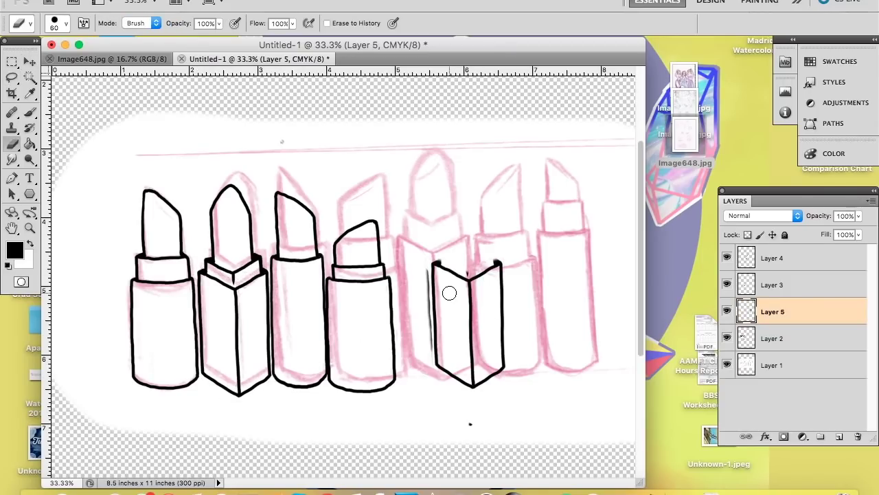
Erase the stray line pieces beside the copied square tube on Layer 5
key(super+plus)
key(e)
drag(500, 275, 500, 372)
Rotate, move and scale the copied square tube on Layer 5 to fit the fifth lipstick sketch
click(136, 1)
mouse_move(160, 284)
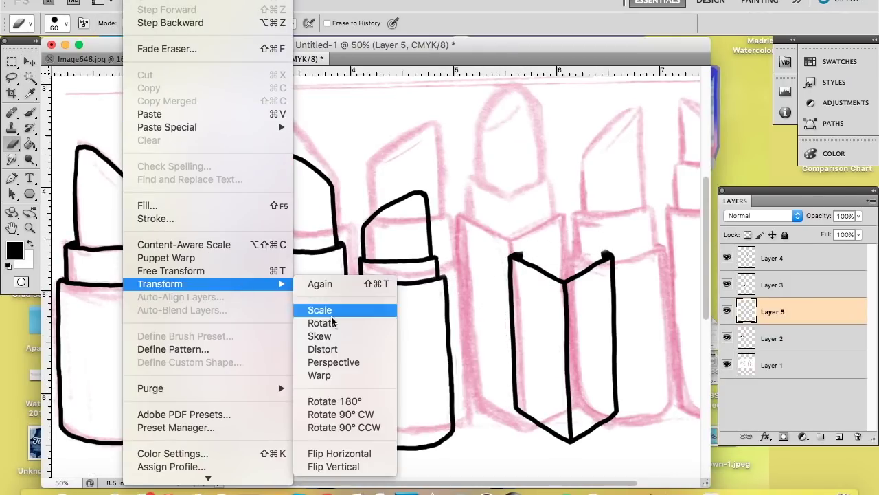
click(330, 322)
drag(630, 246, 626, 240)
drag(580, 316, 527, 325)
drag(574, 272, 586, 277)
scroll(584, 278, down, 3)
drag(509, 232, 510, 204)
drag(562, 432, 568, 422)
drag(514, 204, 514, 196)
drag(567, 423, 571, 434)
key(Return)
Clean up and re-ink the lower end of the copied square tube on Layer 5
drag(462, 396, 565, 397)
key(b)
drag(514, 431, 569, 380)
key(super+plus)
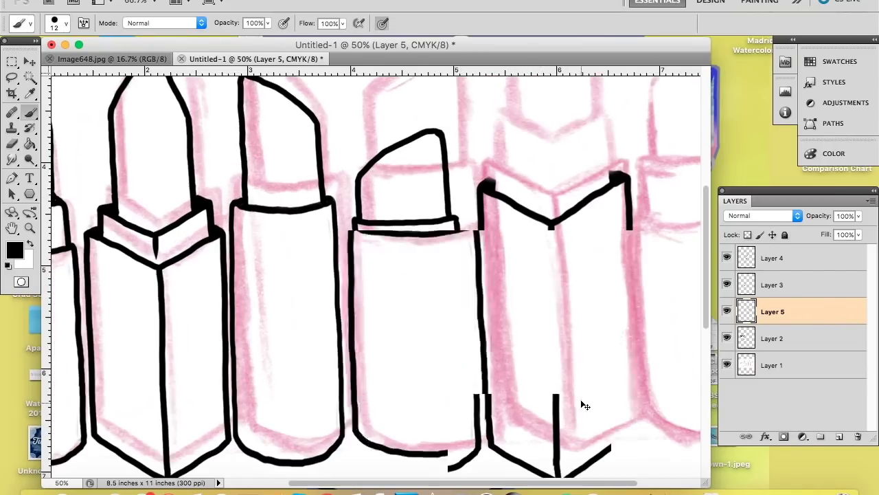
Erase the stray dot below the lipsticks on Layer 1 and reselect Layer 5
scroll(581, 399, down, 3)
key(e)
click(773, 258)
click(772, 365)
click(633, 473)
click(772, 312)
Try inking a collar on top of the fifth lipstick's tube, and erase it again
key(b)
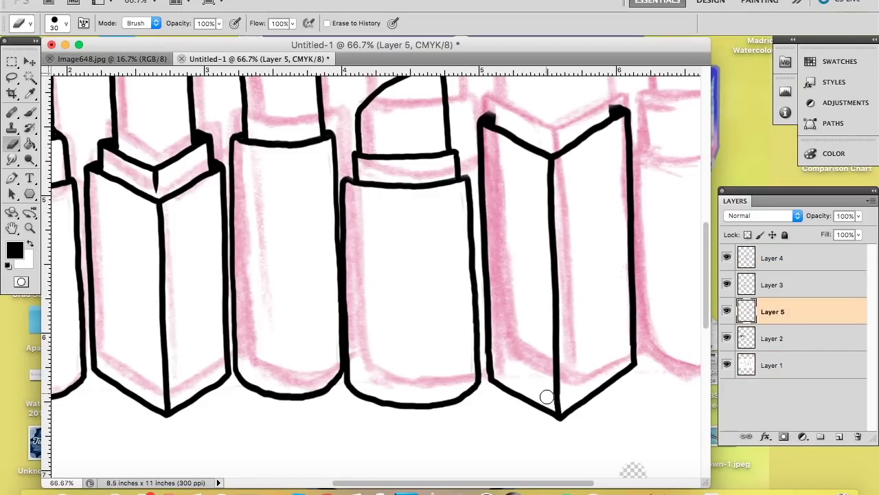
scroll(490, 203, up, 6)
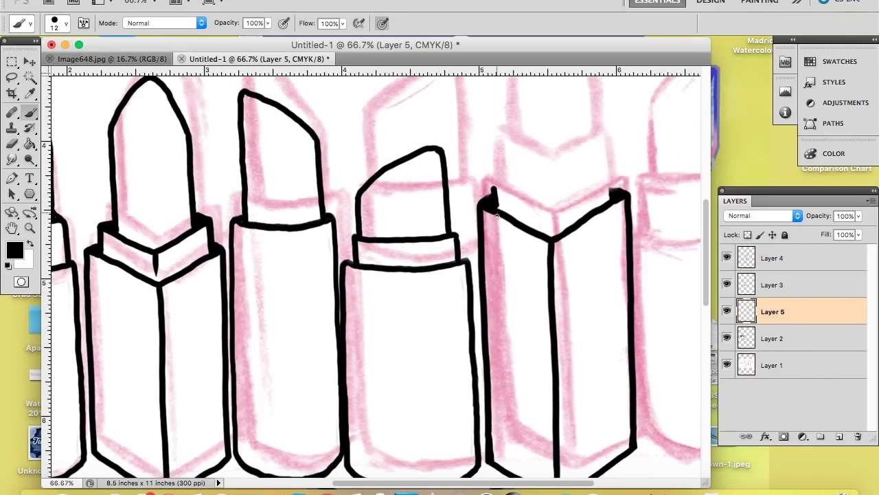
drag(492, 190, 582, 190)
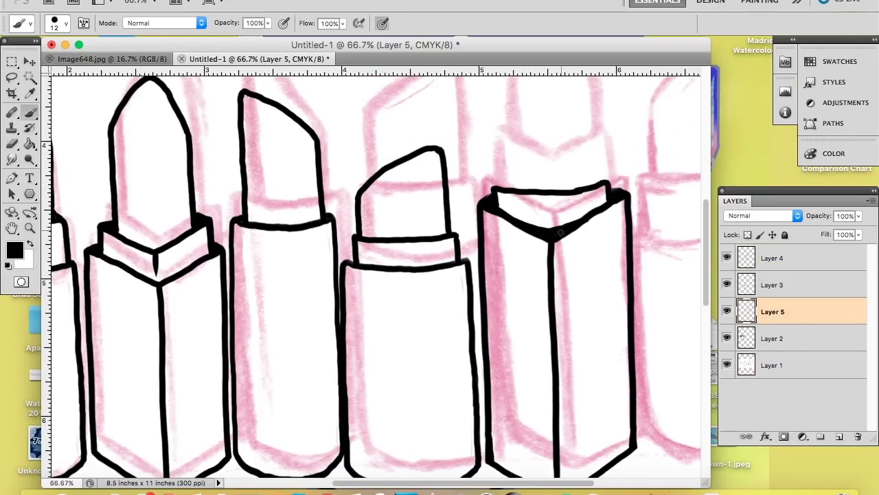
key(e)
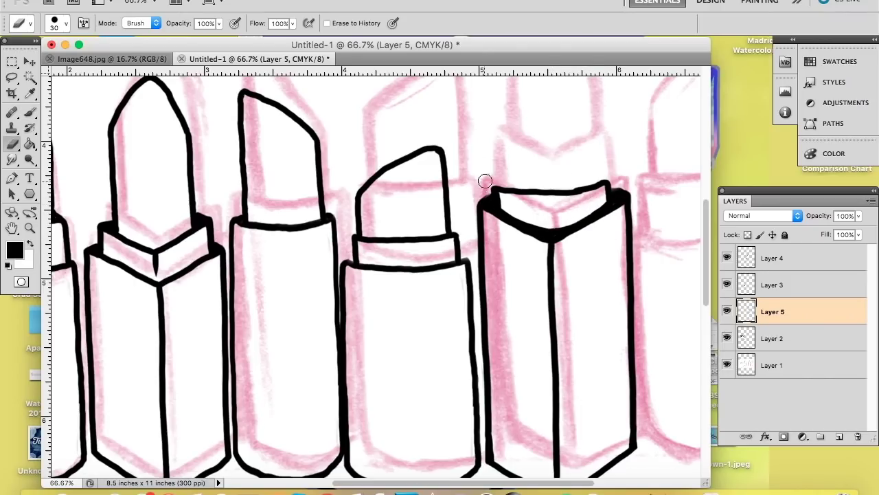
drag(601, 186, 531, 192)
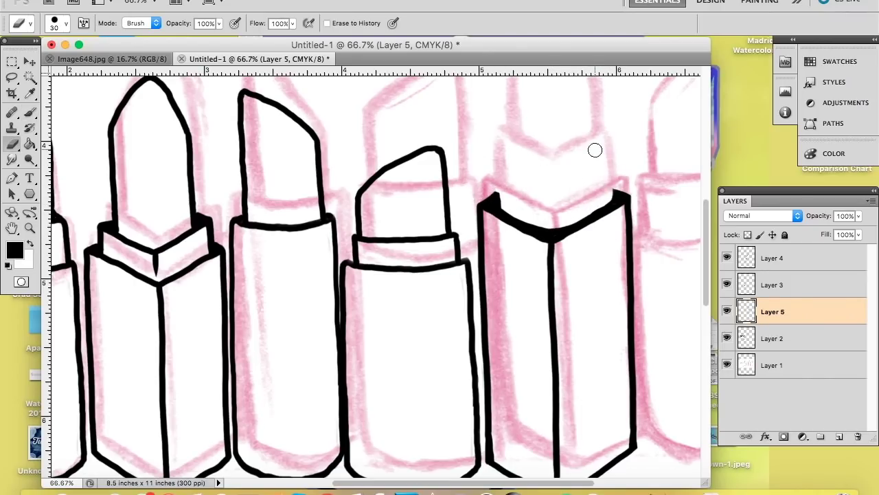
Ink the collar's sides and upper edge again on the fifth lipstick's copied tube
key(b)
mouse_move(503, 208)
mouse_down()
mouse_move(496, 187)
mouse_move(615, 180)
mouse_move(614, 201)
mouse_up()
scroll(550, 220, up, 3)
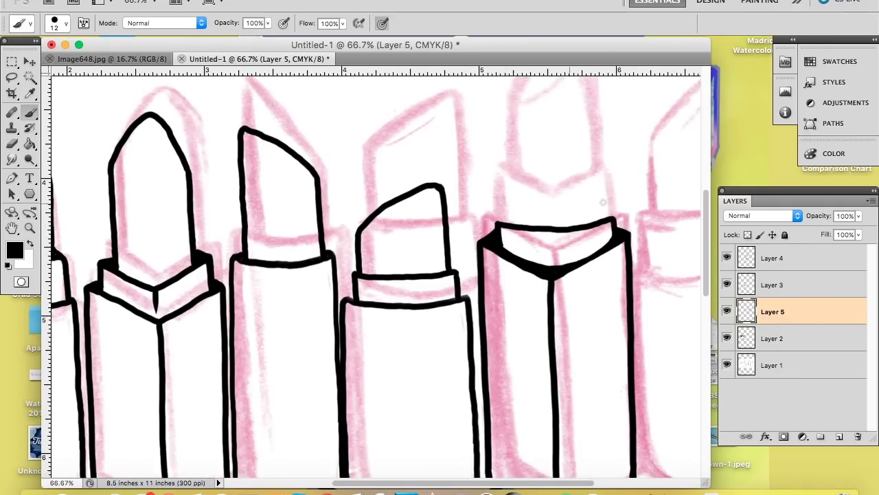
mouse_move(518, 240)
mouse_down()
mouse_move(496, 184)
mouse_move(595, 174)
mouse_move(608, 244)
mouse_up()
Erase the whole copied square tube and its collar from Layer 5
drag(707, 192, 723, 186)
key(super+minus)
key(super+minus)
key(super+minus)
key(e)
mouse_move(336, 383)
mouse_down()
mouse_move(337, 274)
mouse_move(359, 364)
mouse_up()
drag(493, 323, 490, 337)
key(b)
key(super+plus)
key(super+plus)
key(super+plus)
key(super+plus)
key(super+minus)
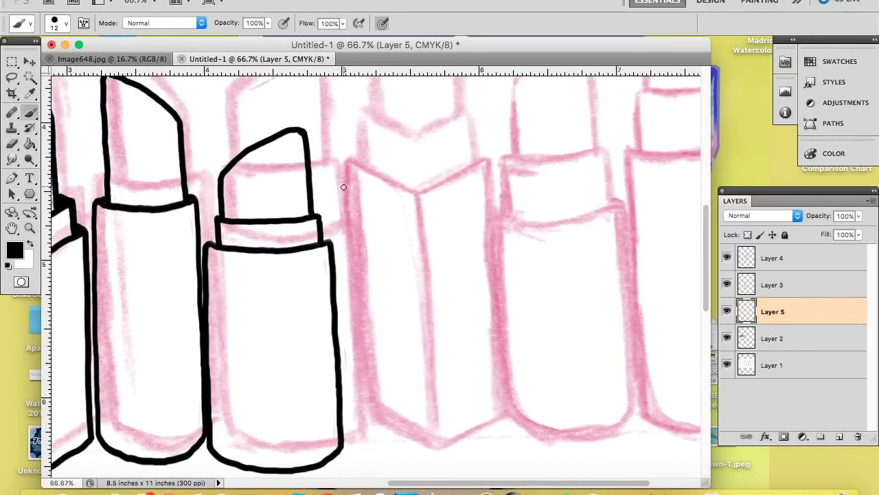
mouse_move(344, 192)
mouse_down()
mouse_move(359, 445)
mouse_move(378, 385)
mouse_move(361, 459)
mouse_up()
key(super+z)
key(e)
key(bracketleft)
key(bracketleft)
key(bracketleft)
key(super+z)
key(b)
Ink the fifth lipstick's left edge and pointed base freehand on Layer 5
mouse_move(341, 186)
mouse_down()
mouse_move(358, 433)
mouse_move(474, 449)
mouse_up()
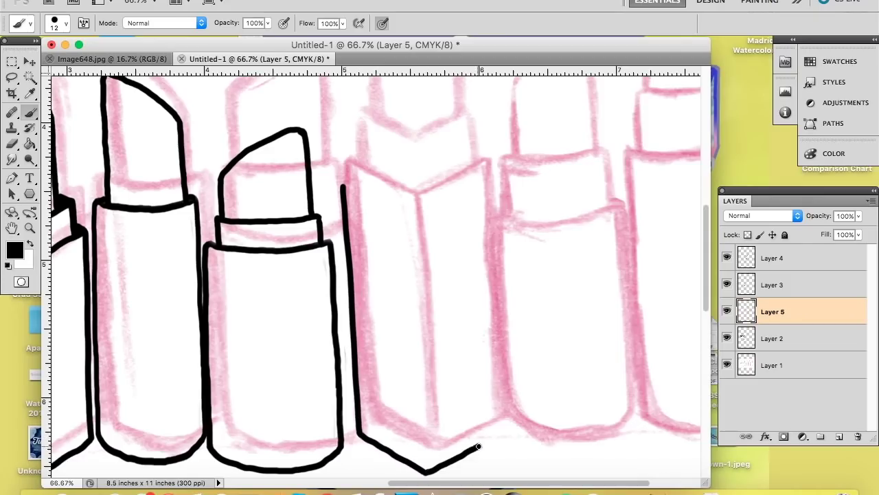
key(super+z)
drag(463, 195, 483, 432)
key(super+z)
key(super+z)
Ink the V-shaped top edge of the fifth lipstick's tube and slightly rotate the outline with a free transform
mouse_move(343, 185)
mouse_down()
mouse_move(394, 211)
mouse_move(481, 191)
mouse_up()
key(super+z)
key(super+z)
mouse_move(418, 213)
mouse_down()
mouse_move(483, 183)
mouse_move(493, 432)
mouse_up()
key(super+z)
key(super+t)
drag(477, 206, 474, 209)
drag(511, 161, 513, 163)
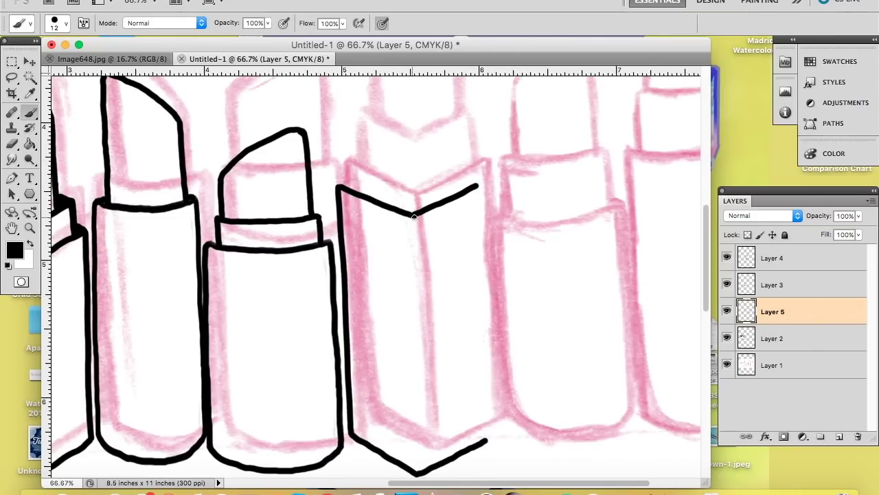
Ink the fifth tube's centre line and right edge and complete its pointed base
scroll(414, 216, down, 3)
key(super+z)
drag(415, 189, 428, 401)
drag(351, 375, 389, 393)
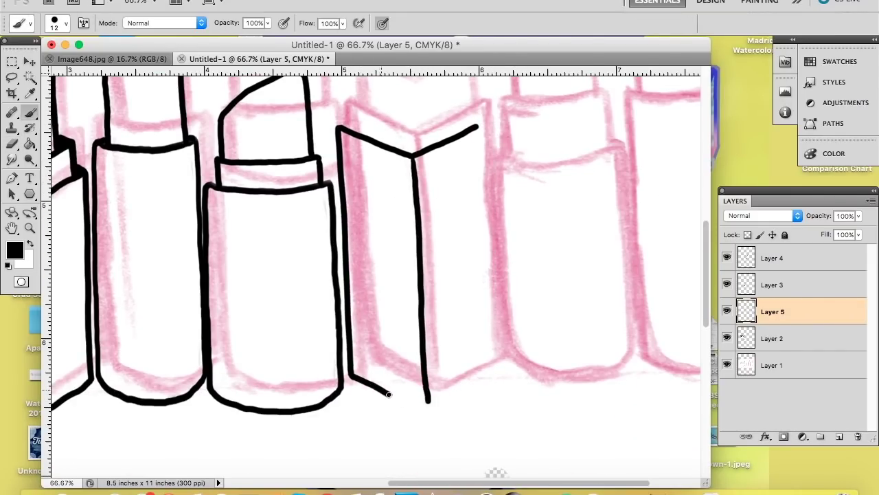
drag(480, 129, 484, 342)
Ink the V-shaped collar and the rounded bullet above the fifth lipstick's tube
scroll(700, 234, up, 3)
scroll(700, 234, left, 5)
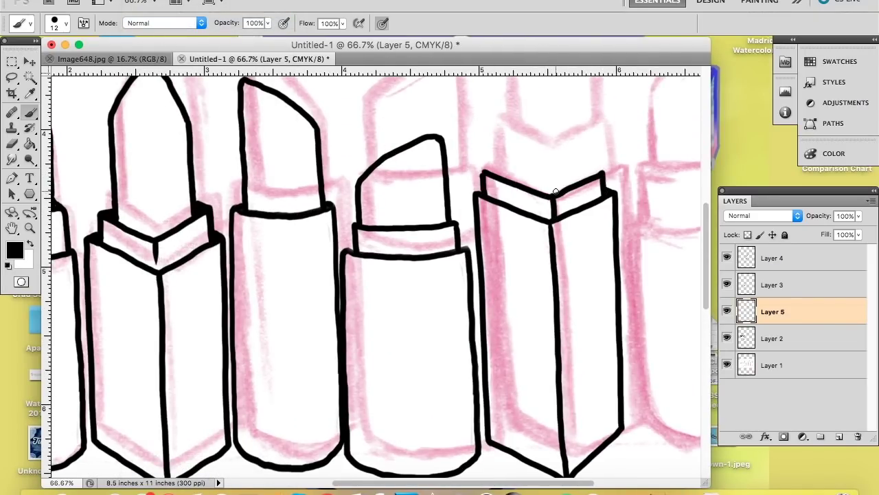
scroll(708, 232, up, 3)
key(super+z)
drag(496, 276, 518, 135)
drag(706, 212, 706, 261)
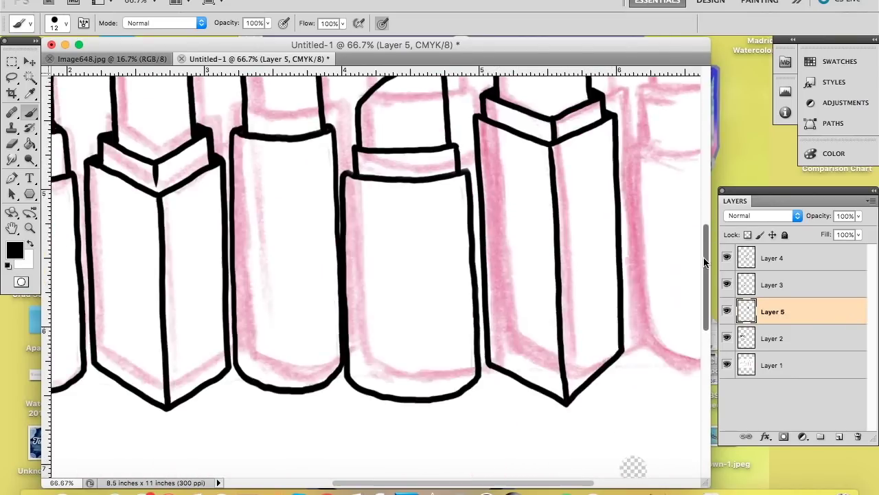
Add short highlight strokes inside the bullets of the first and fifth lipsticks
key(super+minus)
key(super+minus)
drag(153, 146, 171, 160)
drag(641, 274, 641, 282)
Copy the third lipstick from Layer 3 to a new layer and move the copy over the sixth lipstick sketch
click(824, 338)
click(804, 285)
super+click(747, 285)
key(super+j)
key(v)
drag(298, 227, 496, 224)
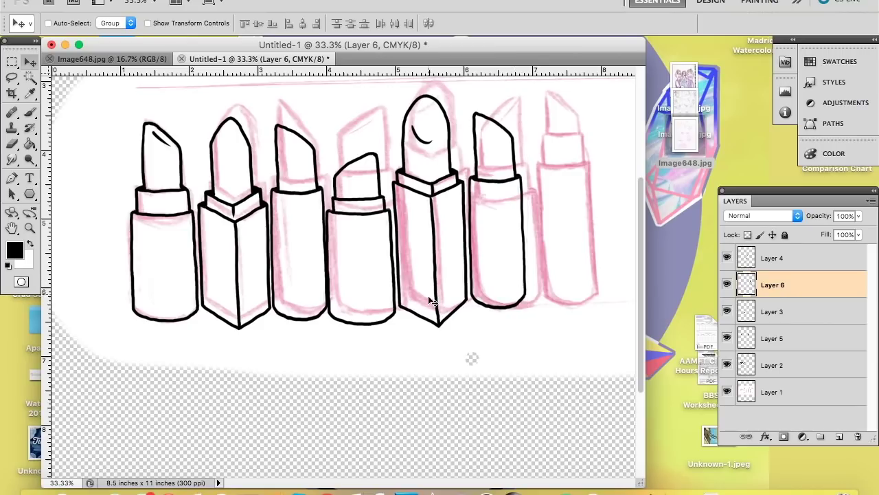
Transform the copied lipstick on Layer 6 to fit the sixth sketch, with its slanted bullet mirrored
key(super+t)
drag(552, 215, 551, 210)
drag(517, 189, 518, 219)
key(Return)
key(super+t)
drag(469, 130, 471, 130)
drag(529, 95, 527, 94)
key(Return)
Erase the lower end of the sixth lipstick's tube on Layer 6 and ink a new rounded base
key(super+plus)
key(super+plus)
key(b)
key(super+plus)
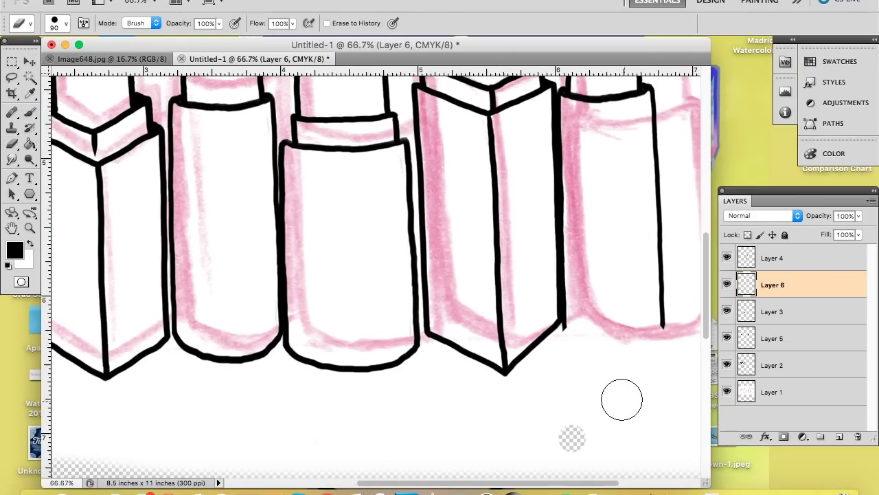
scroll(700, 275, up, 2)
Duplicate the fourth lipstick's Layer 4 and move the copy over the seventh lipstick sketch
key(super+minus)
key(super+minus)
key(super+minus)
click(773, 258)
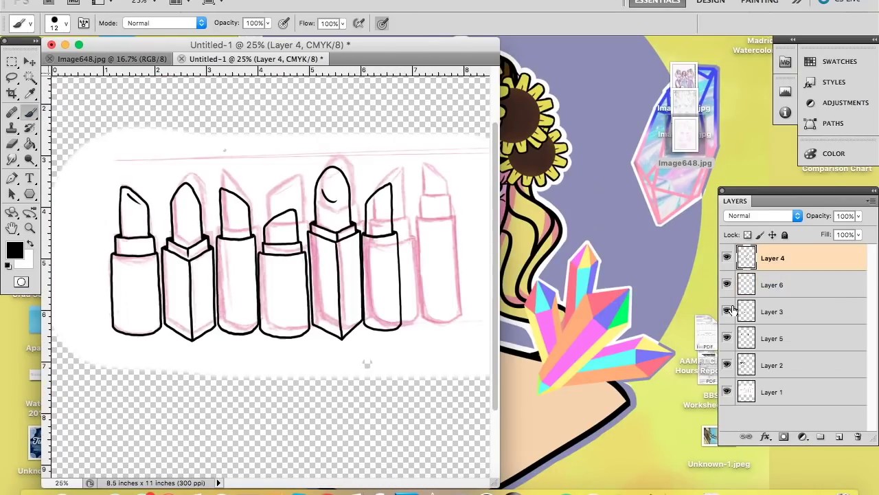
key(super+j)
key(super+t)
drag(285, 274, 430, 266)
Make the seventh lipstick taller and narrower, flip it horizontally and apply the adjusted transform
drag(431, 200, 430, 165)
drag(459, 236, 450, 235)
click(128, 1)
click(344, 397)
drag(463, 337, 465, 330)
key(Return)
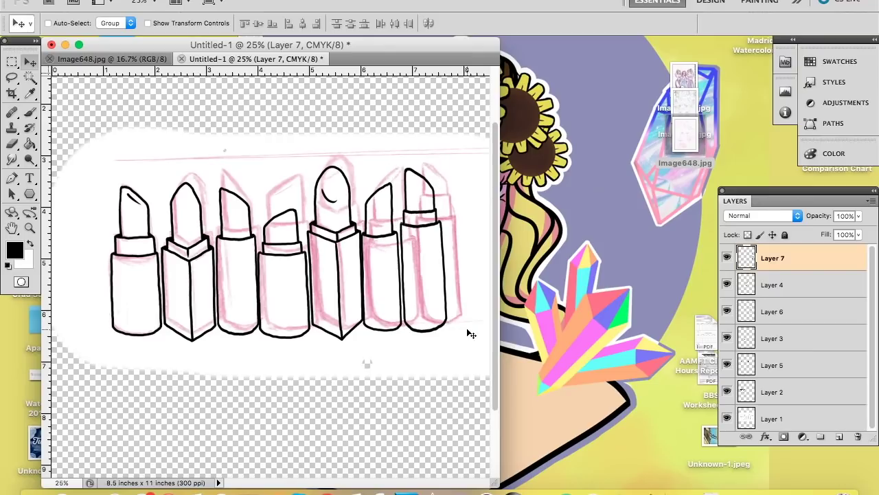
Add a new layer filled with white between the Layer 1 sketch and the line art, and hide Layer 1
click(772, 419)
super+click(838, 437)
key(g)
key(x)
click(385, 426)
click(727, 392)
drag(782, 392, 784, 433)
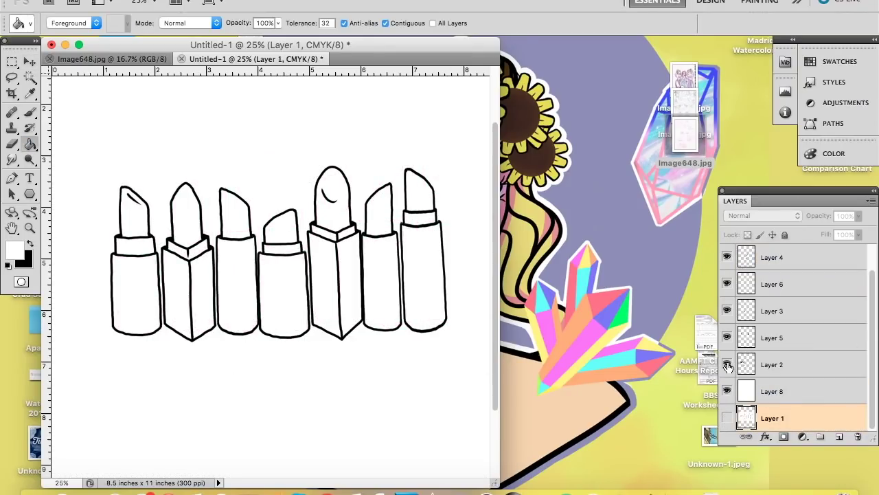
Select all six lipstick line art layers and enlarge them together to about 121% width and 127% height
drag(872, 313, 872, 288)
click(773, 258)
shift+click(773, 392)
key(super+t)
drag(448, 343, 461, 349)
drag(495, 483, 555, 483)
drag(454, 345, 511, 385)
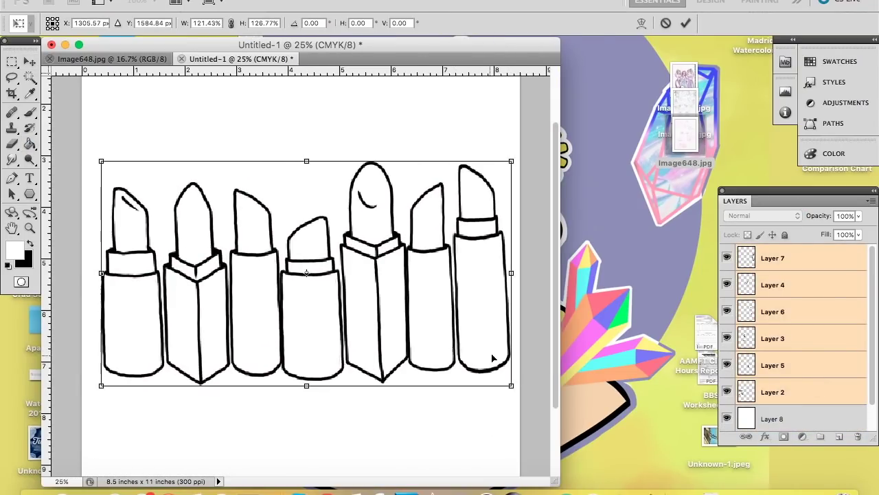
key(Return)
Group the lipstick line art layers and add a new empty layer between the group and the white background layer
click(802, 397)
shift+click(773, 259)
click(821, 437)
click(775, 280)
shift+click(773, 407)
drag(773, 405, 780, 253)
click(839, 437)
drag(778, 257, 787, 280)
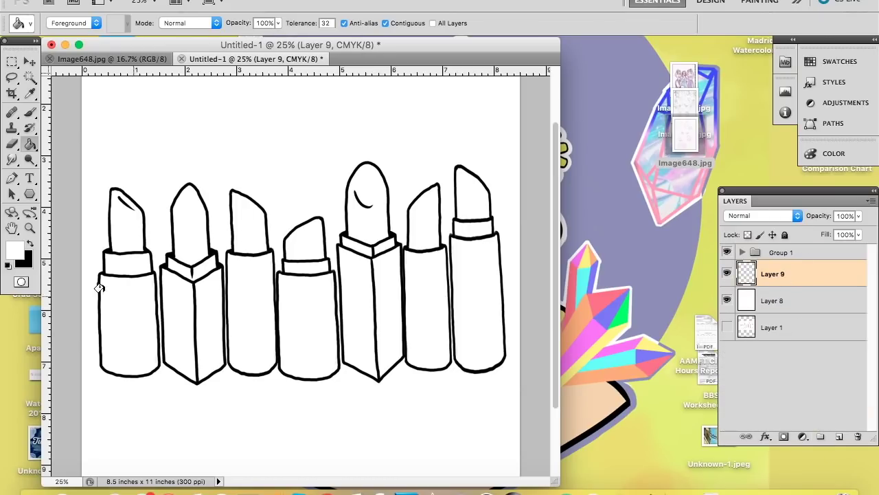
Paint a red and an orange colour swatch on Layer 9 above the first lipstick
key(x)
click(15, 250)
click(576, 75)
key(Return)
key(b)
click(17, 246)
drag(602, 250, 605, 234)
click(721, 66)
drag(136, 102, 141, 110)
click(15, 250)
click(721, 66)
Paint a yellow and a green swatch beside the orange one on Layer 9
click(15, 250)
drag(602, 234, 603, 224)
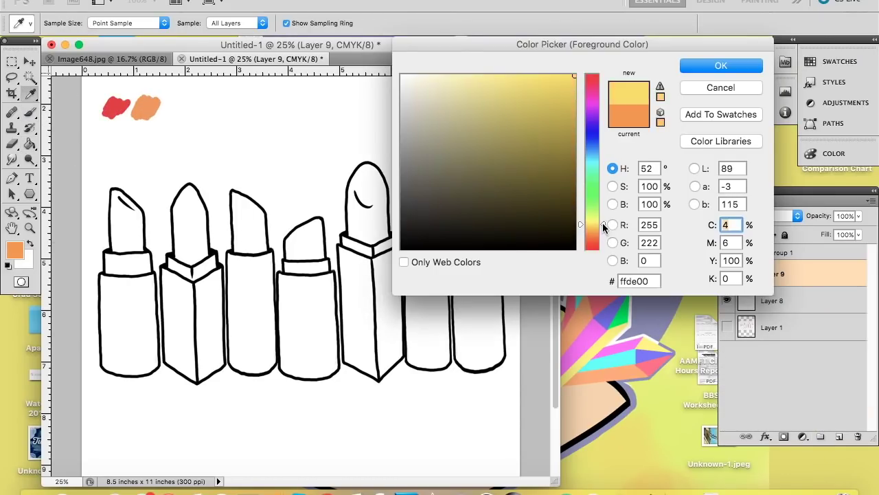
click(721, 66)
drag(168, 103, 191, 117)
click(15, 250)
drag(603, 224, 604, 203)
click(721, 66)
drag(205, 102, 227, 121)
Complete the row of swatches on Layer 9 with light blue, dark blue and purple
click(15, 250)
drag(592, 197, 592, 162)
key(Return)
drag(246, 106, 271, 118)
click(16, 251)
drag(593, 162, 592, 135)
key(Return)
mouse_move(287, 106)
mouse_down()
mouse_move(303, 121)
mouse_move(312, 110)
mouse_up()
click(15, 250)
drag(592, 135, 592, 115)
key(Return)
drag(325, 104, 341, 112)
Set the foreground colour to very dark grey and add a new layer above the swatch layer
click(15, 250)
drag(512, 136, 403, 226)
click(720, 66)
click(839, 437)
click(782, 253)
click(30, 77)
click(743, 252)
click(783, 274)
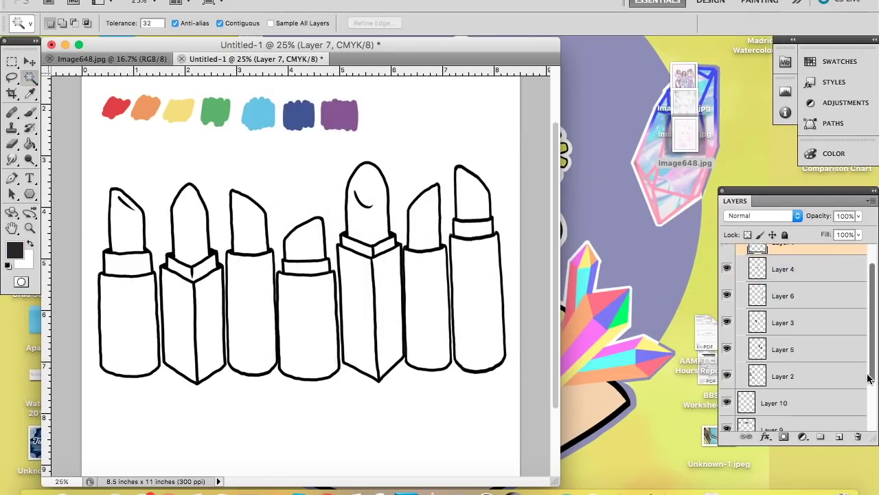
shift+click(783, 377)
click(803, 437)
click(21, 283)
click(188, 205)
click(543, 172)
click(788, 377)
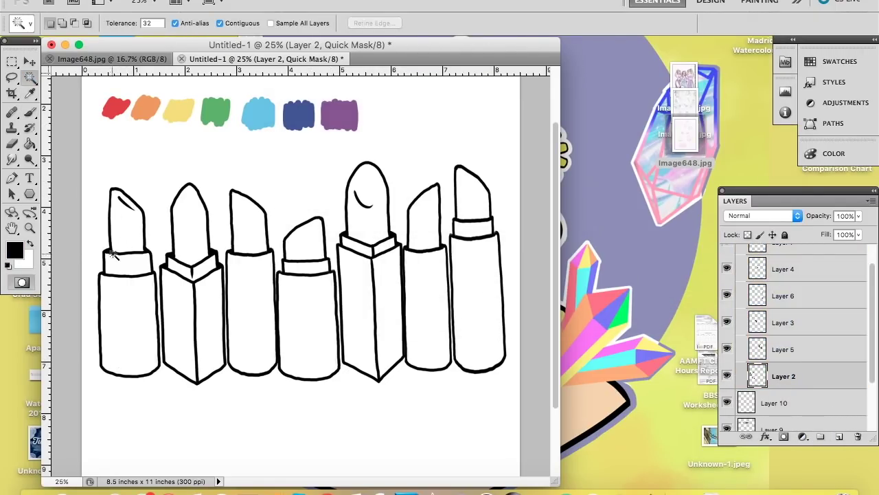
click(26, 282)
click(784, 437)
key(super+z)
Try to isolate the first lipstick's outline on Layer 2 with the Magic Wand and Quick Mask
click(190, 308)
scroll(812, 367, up, 5)
click(743, 253)
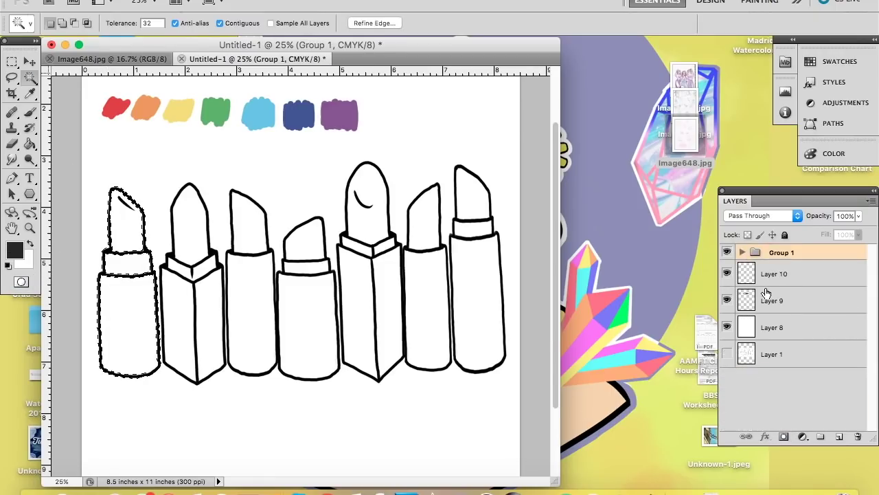
click(782, 275)
click(29, 112)
key(ctrl+d)
click(30, 77)
click(743, 252)
click(783, 407)
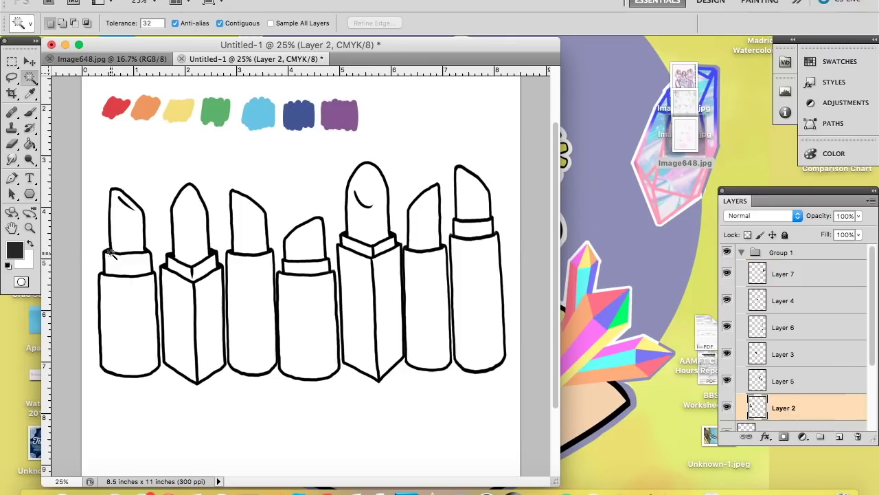
click(111, 253)
click(21, 283)
scroll(783, 365, down, 5)
Paint the first lipstick's tube very dark grey with the 80 px brush on Layer 10
click(775, 337)
click(29, 112)
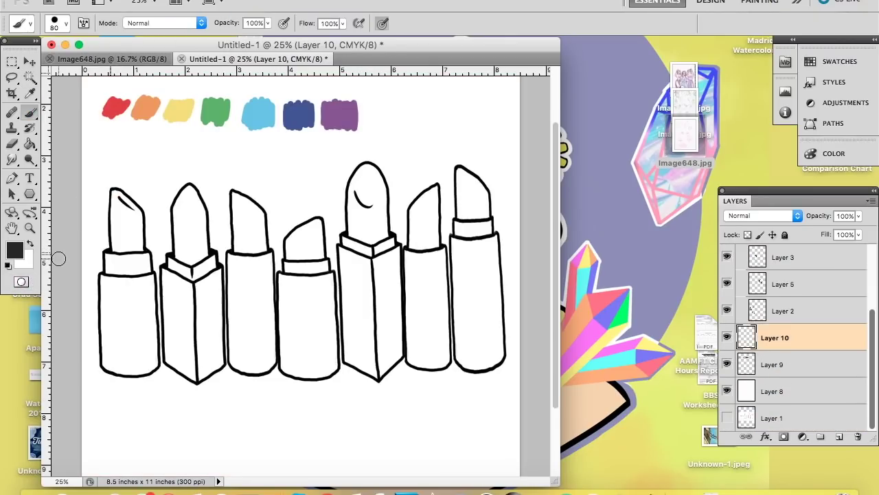
key(ctrl+plus)
mouse_move(96, 377)
mouse_down()
mouse_move(82, 293)
mouse_move(109, 375)
mouse_up()
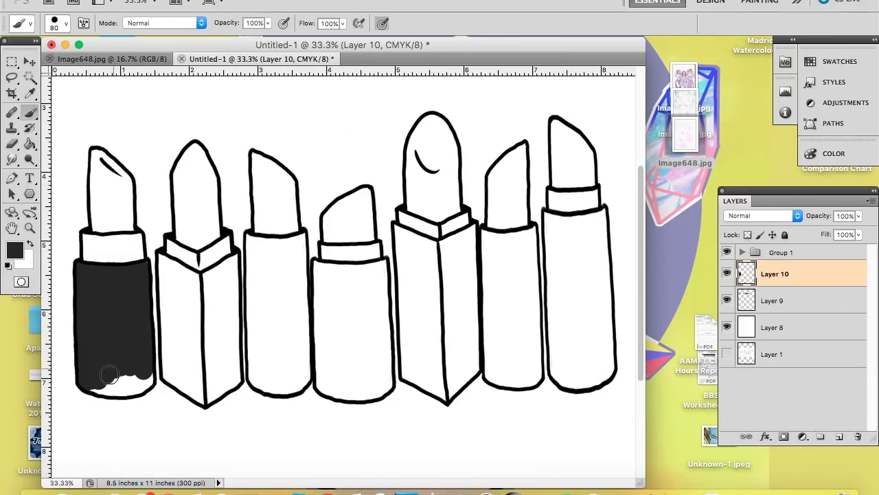
Add a tapered vertical highlight in medium grey along the left side of the first lipstick's tube
click(16, 250)
click(401, 183)
click(721, 66)
drag(86, 263, 89, 379)
key(super+z)
key(e)
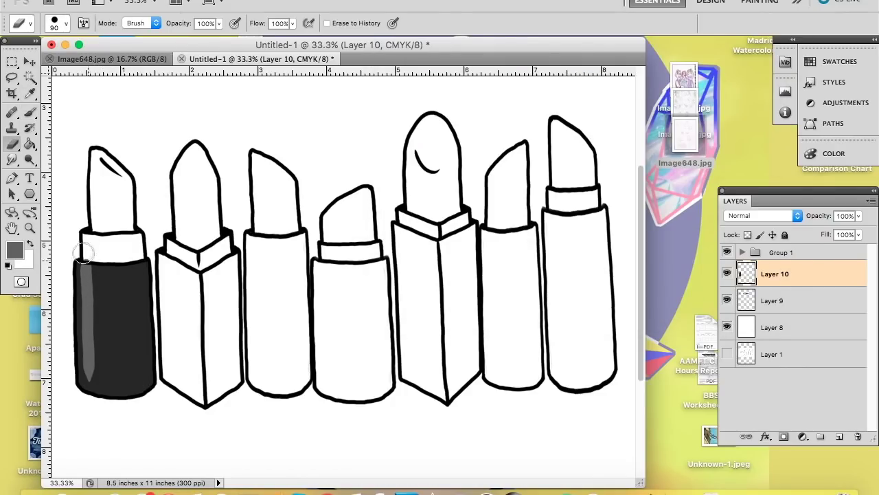
Fill both faces of the second lipstick's tube with taupe on a new layer above Layer 10
click(15, 250)
click(592, 233)
click(436, 149)
click(716, 64)
click(839, 437)
key(b)
mouse_move(177, 315)
mouse_down()
mouse_move(177, 338)
mouse_move(185, 284)
mouse_move(199, 344)
mouse_move(233, 378)
mouse_move(235, 270)
mouse_move(236, 309)
mouse_up()
Pick a lighter taupe as the paint colour and reduce the brush size to 15 px
drag(641, 310, 644, 328)
click(15, 251)
click(432, 117)
click(716, 65)
key(bracketleft)
key(bracketleft)
key(bracketleft)
key(bracketleft)
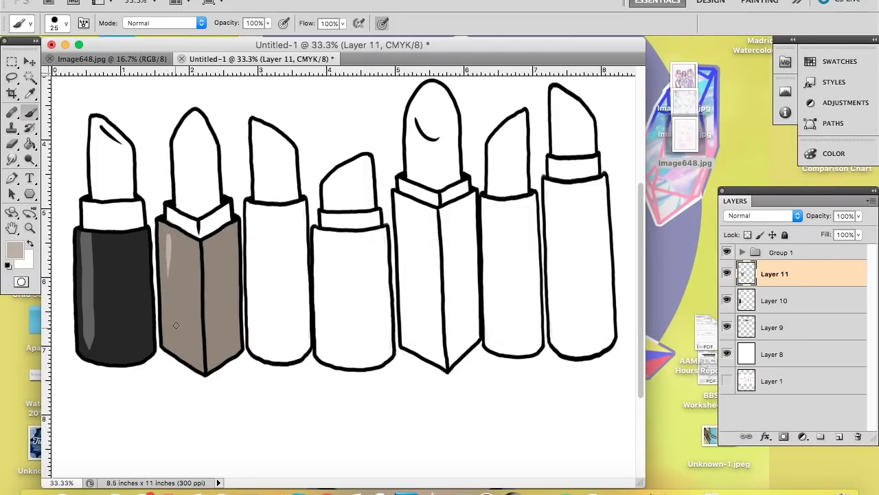
key(ctrl+minus)
key(ctrl+plus)
key(ctrl+plus)
key(bracketleft)
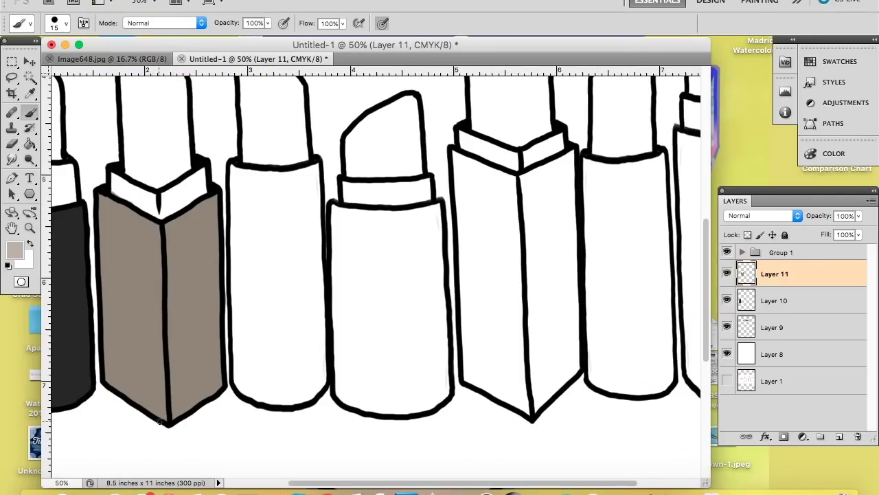
Paint a wide vertical highlight in lighter taupe down the left face of the second lipstick's tube
drag(107, 215, 112, 361)
drag(122, 203, 124, 395)
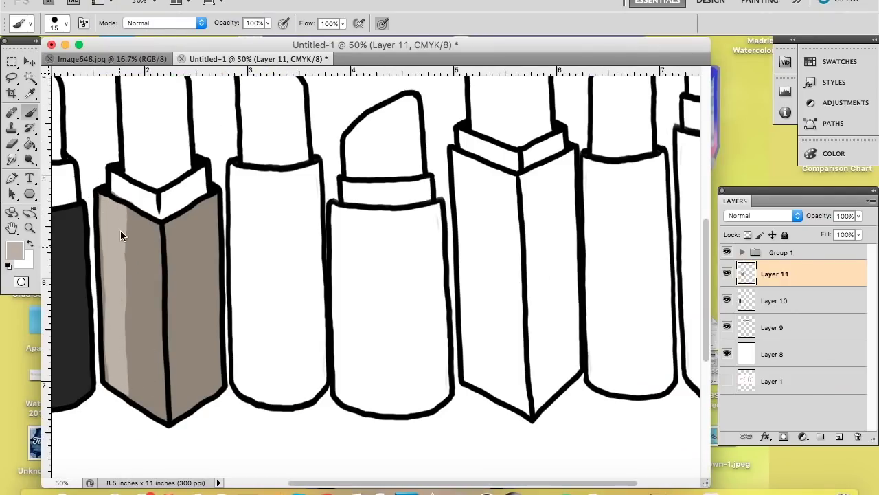
key(e)
key(b)
alt+click(119, 357)
mouse_move(125, 213)
mouse_down()
mouse_move(128, 394)
mouse_move(319, 356)
mouse_up()
Add thin tapered highlight streaks near the front edge and on the right face of the second lipstick's tube
key(ctrl+minus)
key(ctrl+plus)
key(ctrl+plus)
drag(245, 181, 247, 232)
drag(248, 437, 248, 403)
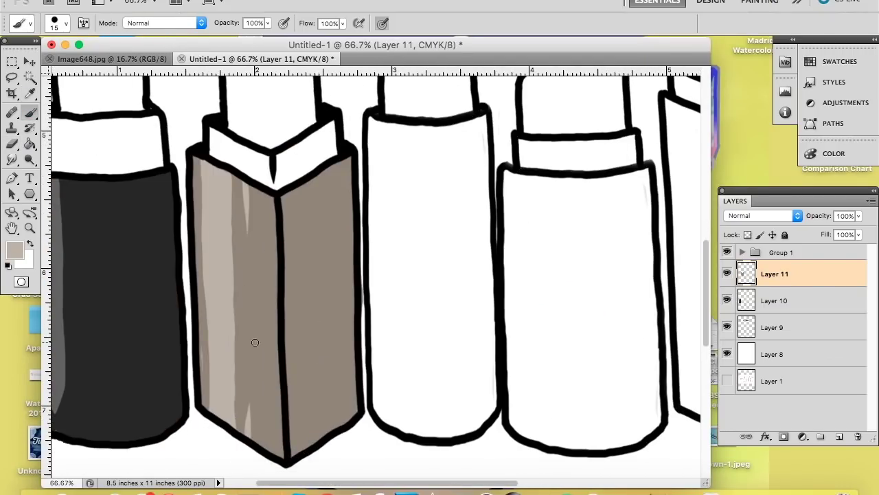
drag(164, 457, 236, 449)
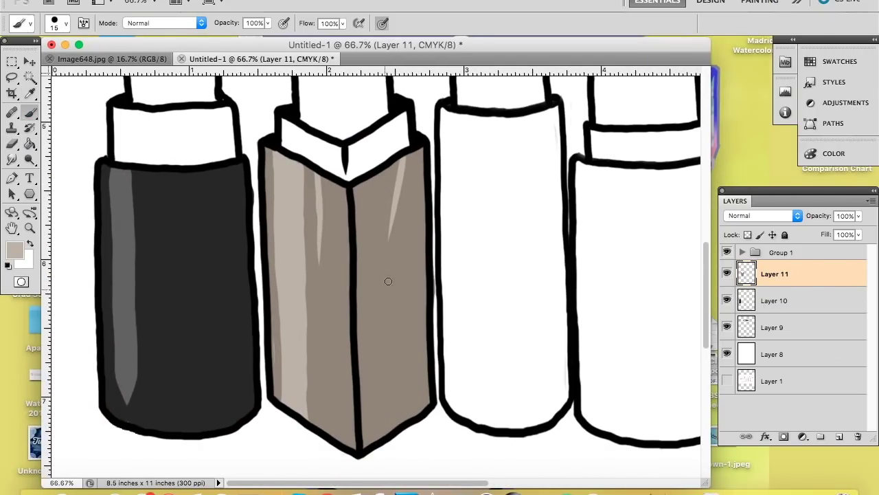
drag(417, 181, 416, 273)
Cover the vertical highlights on the second lipstick's tube with its sampled base taupe, using a larger brush
alt+click(329, 328)
key(bracketright)
key(bracketright)
mouse_move(296, 405)
mouse_down()
mouse_move(311, 285)
mouse_move(281, 290)
mouse_move(298, 183)
mouse_up()
drag(401, 164, 392, 237)
Paint diagonal glare bands in lighter taupe across the left face of the second lipstick's tube
click(30, 94)
key(b)
mouse_move(317, 251)
mouse_down()
mouse_move(285, 261)
mouse_move(287, 211)
mouse_up()
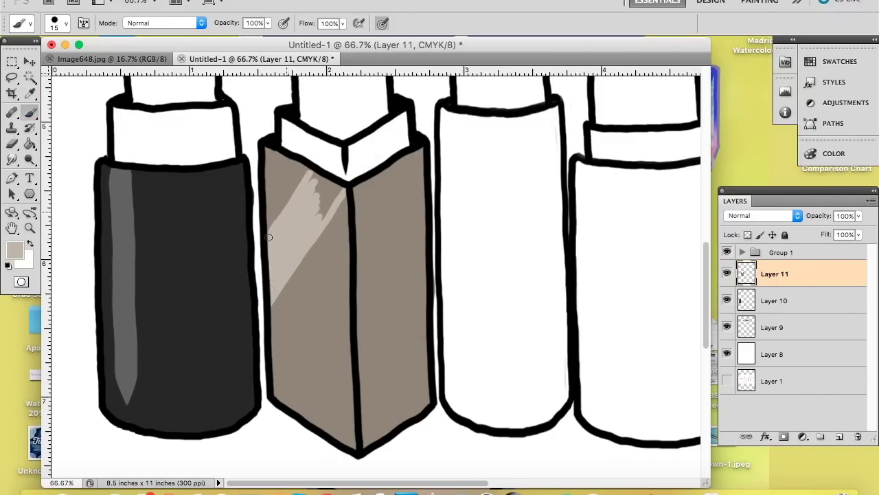
key(super+z)
drag(307, 324, 274, 356)
key(super+z)
drag(315, 280, 274, 329)
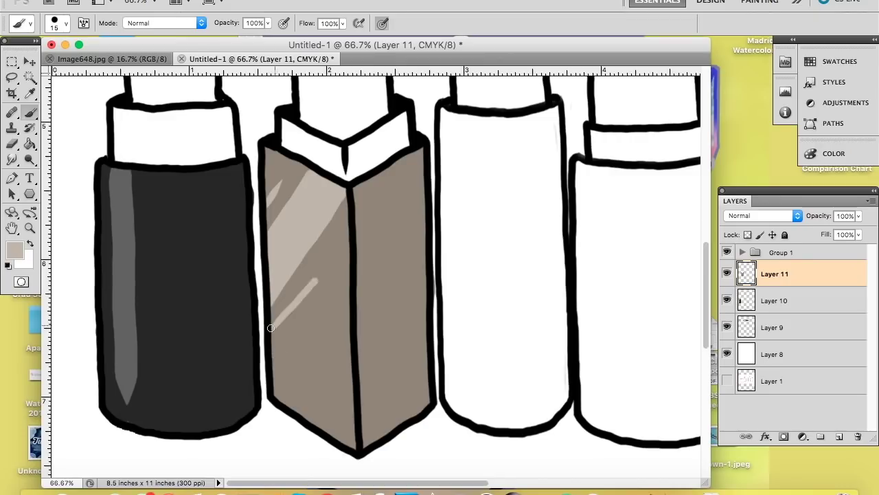
mouse_move(303, 288)
mouse_down()
mouse_move(351, 236)
mouse_move(276, 346)
mouse_up()
Sample the base and lighter taupe to refine the diagonal glare bands on the tube's left face
key(x)
key(x)
click(29, 94)
click(288, 361)
key(b)
alt+click(273, 213)
Pick a darker taupe, enlarge the brush to 40 px and shade the right face of the second lipstick's tube
scroll(362, 452, up, 1)
click(15, 250)
click(418, 168)
key(Return)
key(bracketright)
key(bracketright)
key(bracketright)
key(bracketright)
key(bracketright)
mouse_move(369, 311)
mouse_down()
mouse_move(412, 213)
mouse_move(367, 319)
mouse_move(374, 393)
mouse_up()
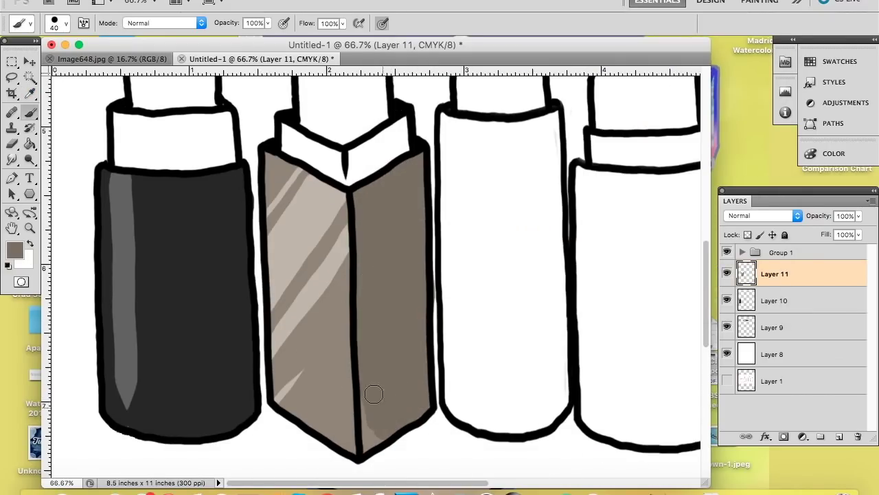
Paint diagonal reflection bands in the base taupe across the shaded right face of the second lipstick's tube
drag(364, 452, 423, 316)
drag(363, 385, 423, 271)
mouse_move(365, 388)
mouse_down()
mouse_move(365, 435)
mouse_move(421, 296)
mouse_up()
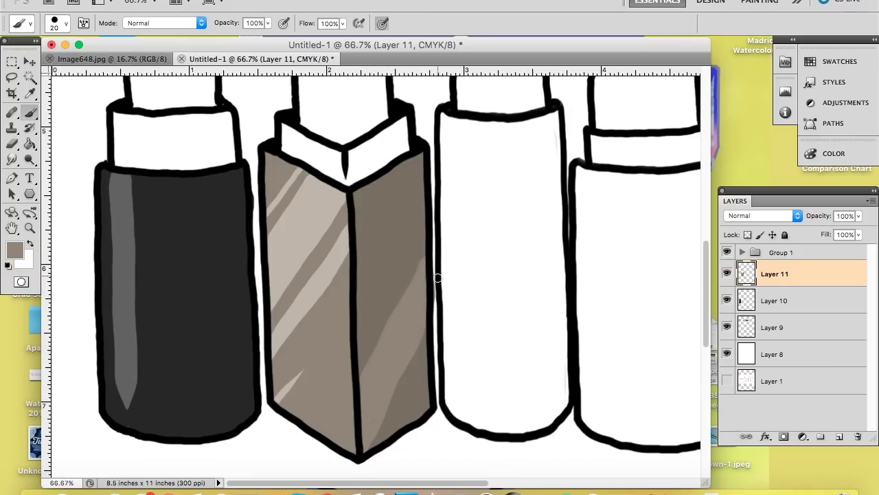
Undo the last stroke and repaint longer diagonal reflection bands across the right face of the second lipstick's tube, cleaning up the overspill
key(super+z)
mouse_move(360, 331)
mouse_down()
mouse_move(424, 202)
mouse_move(396, 223)
mouse_move(396, 285)
mouse_up()
alt+click(387, 187)
drag(379, 427, 396, 398)
key(e)
key(b)
drag(368, 443, 433, 328)
drag(361, 335, 426, 203)
key(e)
drag(437, 320, 437, 336)
key(b)
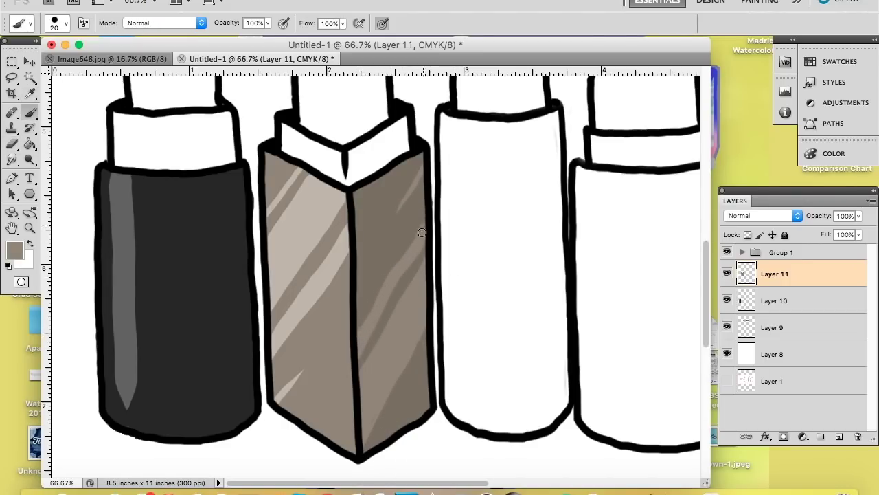
Alternate the sampled darker and base taupe to narrow and sharpen the diagonal bands on the second tube's right face
alt+click(386, 303)
drag(362, 354, 373, 337)
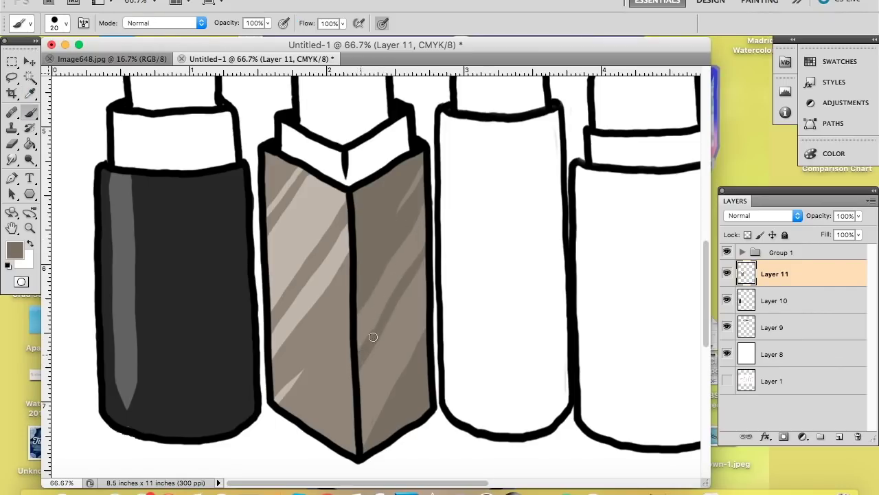
key(super+z)
alt+click(408, 334)
drag(356, 334, 391, 265)
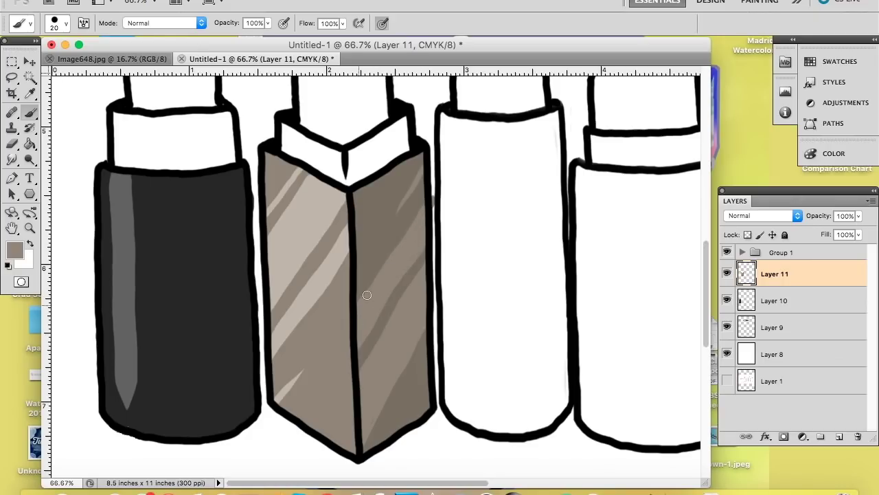
alt+click(407, 183)
drag(403, 209, 425, 152)
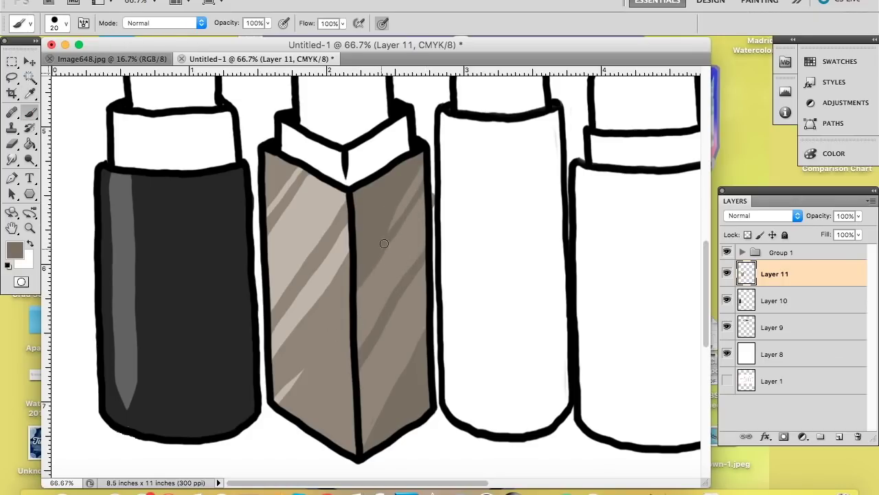
Pick a lighter taupe and, with a 10 px brush, paint thin highlights along the second tube's left-face bands and centre edge
key(super+minus)
key(super+minus)
key(e)
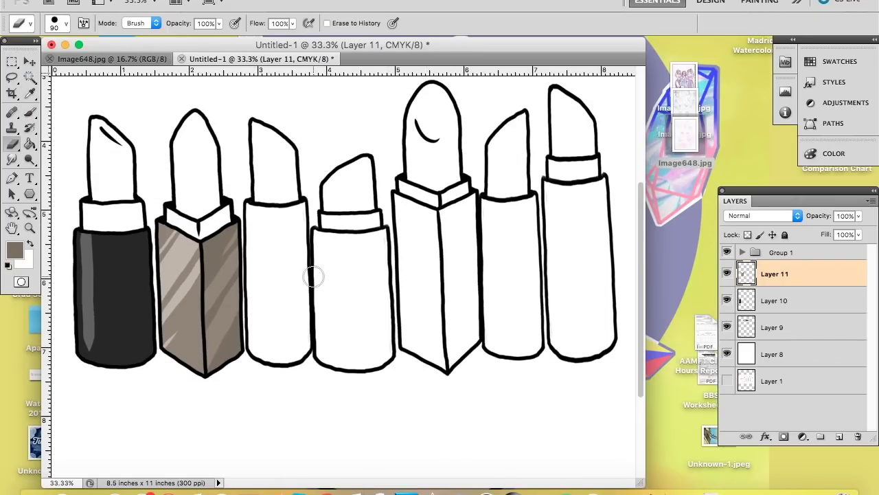
click(15, 250)
key(super+plus)
key(super+plus)
key(b)
drag(186, 326, 385, 282)
key(bracketleft)
drag(211, 230, 223, 211)
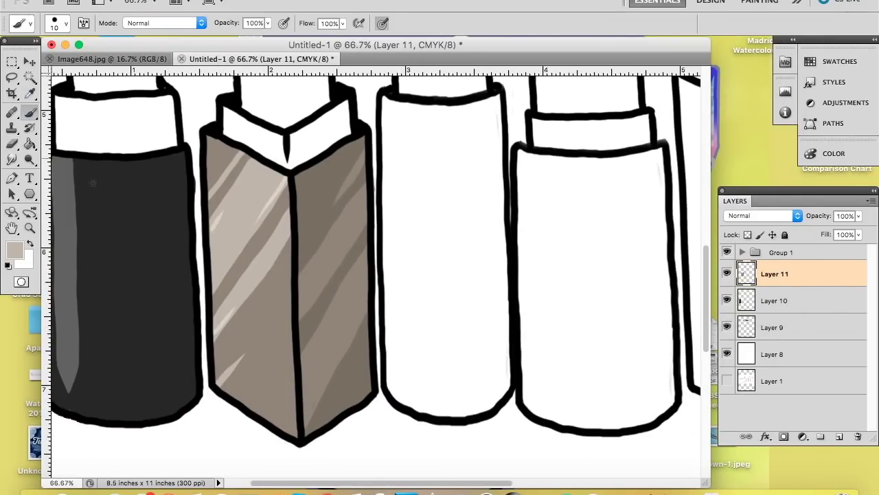
drag(286, 186, 289, 266)
Pick light grey #c1beb9, create a new layer and paint the third lipstick's tube with it
key(super+minus)
key(super+minus)
key(super+plus)
drag(321, 483, 259, 483)
click(15, 250)
click(408, 116)
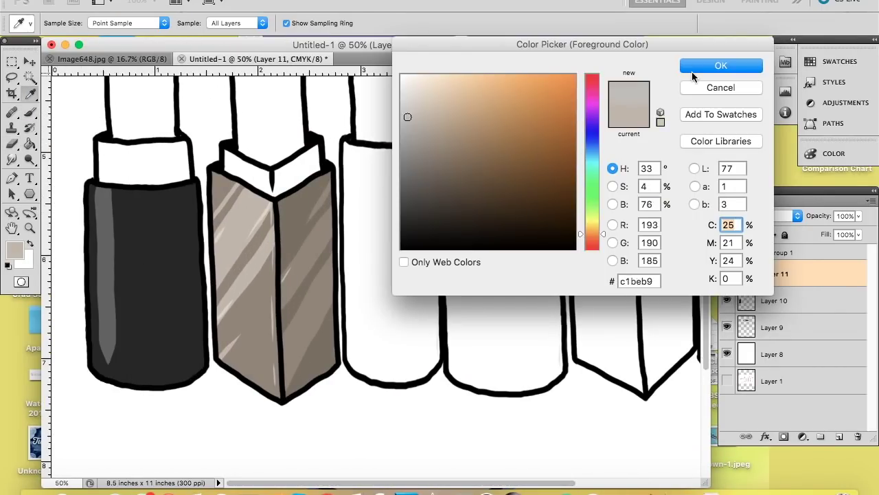
click(689, 67)
click(839, 437)
mouse_move(374, 337)
mouse_down()
mouse_move(357, 312)
mouse_move(430, 237)
mouse_up()
mouse_move(354, 151)
mouse_down()
mouse_move(409, 203)
mouse_move(364, 213)
mouse_up()
Pick a darker grey and shade the third tube's lower right with a diagonal edge, refining it in the sampled greys
click(15, 250)
click(412, 176)
key(Return)
mouse_move(364, 358)
mouse_down()
mouse_move(401, 318)
mouse_move(389, 298)
mouse_move(419, 200)
mouse_move(362, 308)
mouse_up()
click(29, 93)
click(388, 206)
click(30, 112)
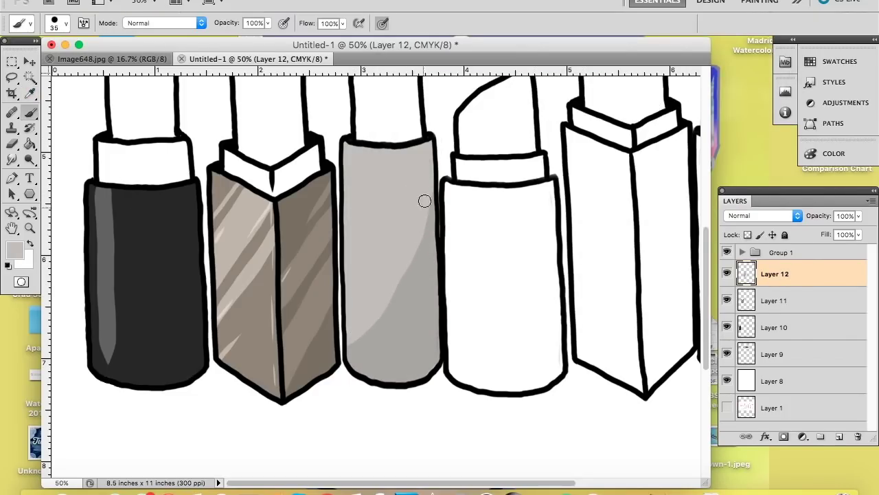
alt+click(391, 344)
drag(377, 342, 385, 318)
Clean up the third tube's edges and pick a paler grey for a thin highlight along its left side
key(e)
click(15, 250)
click(383, 175)
click(406, 105)
key(Return)
key(b)
alt+click(362, 330)
Pick a tan gold, create a new layer and paint the fourth lipstick's tube with it
key(super+minus)
key(super+minus)
scroll(418, 414, up, 2)
click(17, 254)
click(469, 123)
click(587, 227)
key(Return)
key(b)
click(839, 436)
key(super+plus)
mouse_move(340, 349)
mouse_down()
mouse_move(328, 383)
mouse_move(328, 355)
mouse_move(373, 366)
mouse_move(376, 294)
mouse_up()
Pick a darker gold, reduce the brush and paint vertical shading stripes on the fourth tube, undoing the last stray stroke
key(bracketleft)
key(bracketleft)
key(bracketleft)
key(bracketleft)
key(bracketleft)
click(10, 253)
click(479, 142)
key(Return)
key(super+plus)
key(super+plus)
key(super+minus)
drag(418, 241, 426, 438)
drag(391, 244, 396, 330)
drag(402, 445, 404, 412)
key(super+z)
Sample the base gold from the fourth tube and reduce the brush to 20 px to refine its stripes
click(29, 95)
click(15, 250)
click(367, 283)
key(Return)
key(b)
key(bracketleft)
key(bracketleft)
key(bracketleft)
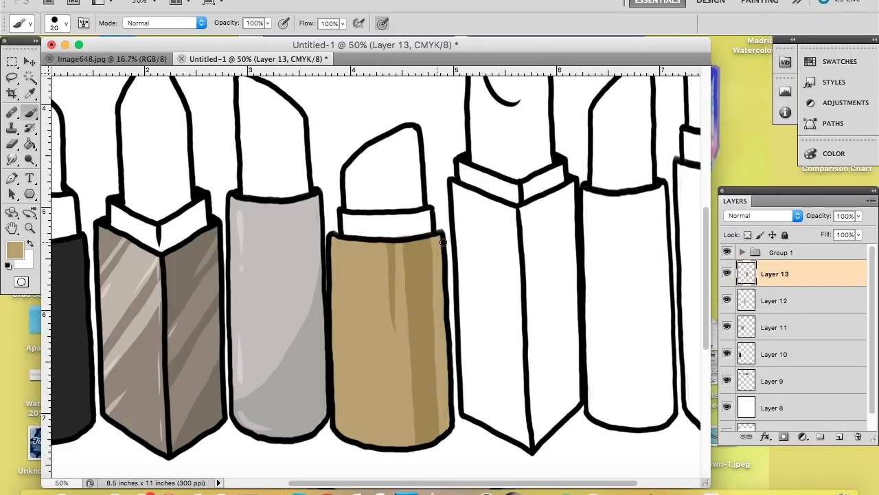
Pick a lighter gold and paint a thin highlight along the fourth tube's left edge with a 10 px brush
click(15, 251)
click(505, 88)
key(Return)
drag(346, 434, 346, 422)
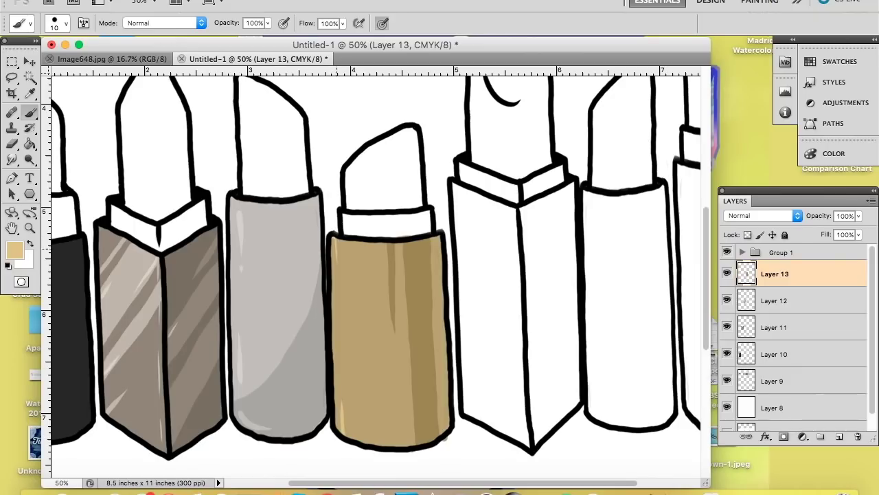
Paint the seventh lipstick's tube in charcoal, switch to mid grey for its highlight and undo the last stroke
key(super+minus)
key(super+plus)
mouse_move(570, 361)
mouse_down()
mouse_move(580, 347)
mouse_move(551, 218)
mouse_move(554, 278)
mouse_up()
drag(556, 375, 555, 337)
key(super+z)
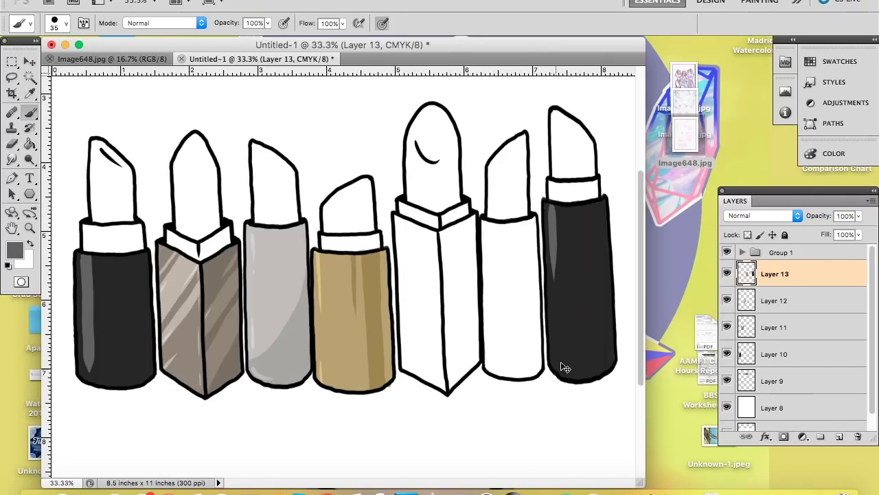
Paint a long mid-grey highlight band down the left side of the seventh lipstick's tube
key(super+plus)
key(super+plus)
drag(541, 149, 547, 379)
scroll(546, 371, down, 3)
drag(543, 292, 551, 403)
drag(549, 265, 558, 418)
Sample the charcoal, shrink the brush and darken the seventh tube's left edge beside the grey highlight band
alt+click(576, 385)
scroll(550, 373, up, 3)
key([)
key([)
key([)
drag(521, 156, 519, 261)
scroll(561, 165, down, 3)
drag(533, 331, 540, 438)
scroll(693, 334, down, 3)
key(e)
scroll(790, 314, up, 7)
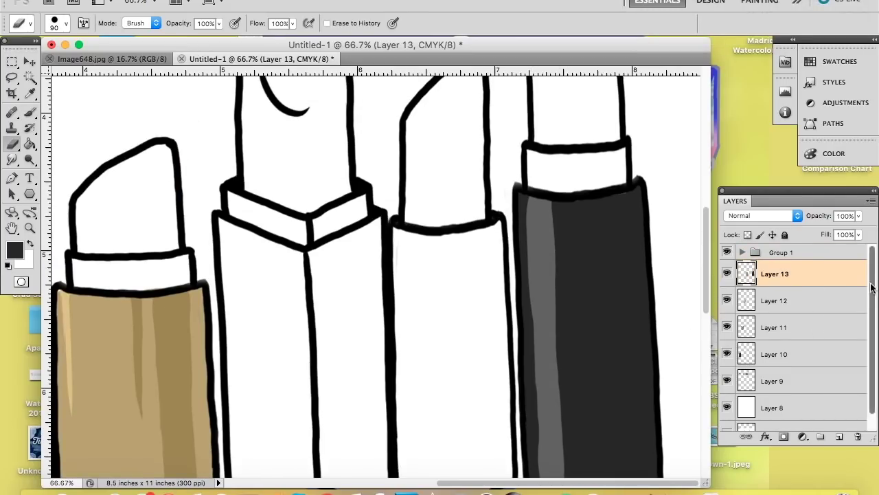
Select a layer inside Group 1 and pick near-black with a smaller brush for touching up the outlines
click(742, 252)
click(784, 274)
click(30, 113)
click(15, 250)
click(403, 248)
click(707, 67)
key([)
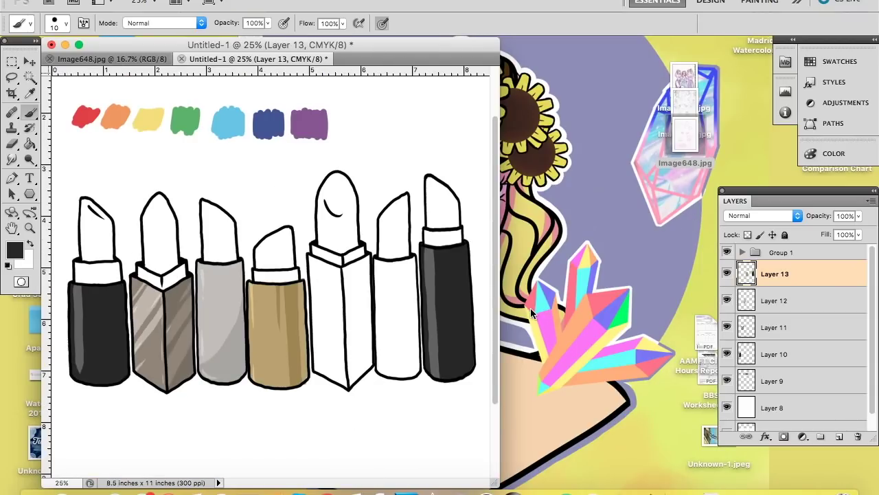
Paint the fifth lipstick's tube in the third tube's greys, light on the left face and darker on the right
key(super+plus)
key(super+plus)
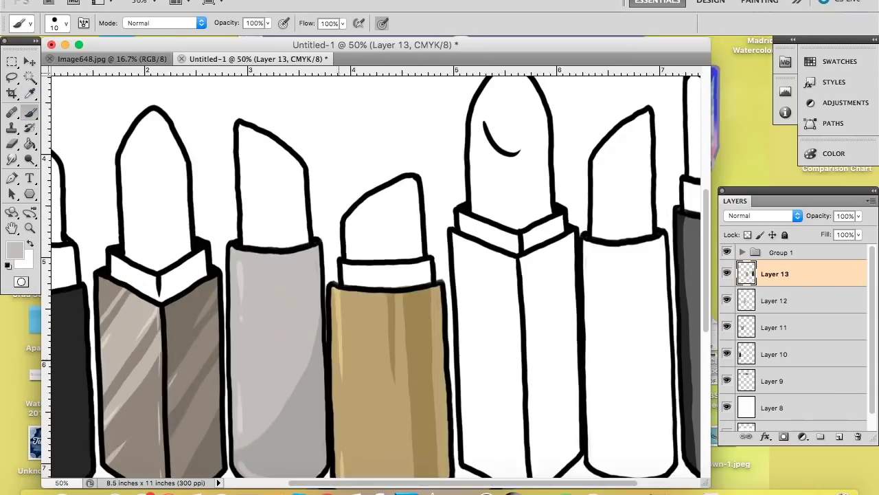
key(super+minus)
super+click(411, 307)
mouse_move(410, 307)
mouse_down()
mouse_move(426, 405)
mouse_move(407, 275)
mouse_move(470, 283)
mouse_up()
mouse_move(455, 314)
mouse_down()
mouse_move(455, 369)
mouse_move(474, 385)
mouse_up()
Sample the second tube's taupe and paint the sixth lipstick's tube with it on Layer 11
alt+click(186, 363)
click(771, 330)
mouse_move(493, 395)
mouse_down()
mouse_move(516, 343)
mouse_move(501, 268)
mouse_move(526, 260)
mouse_up()
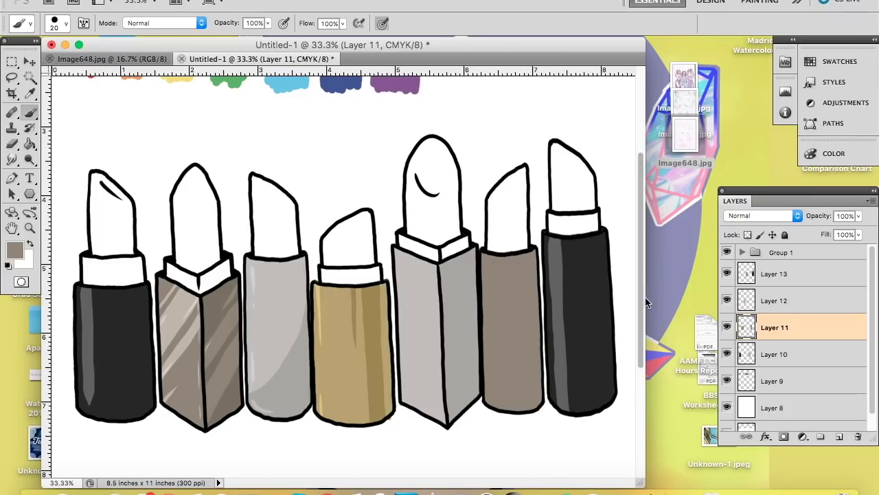
Pick a deeper grey on Layer 12 and shade the lower right edge of the third lipstick's tube
key(super+minus)
key(super+equal)
key(super+equal)
click(774, 300)
alt+click(295, 388)
click(16, 250)
click(410, 151)
click(720, 65)
drag(300, 427, 321, 412)
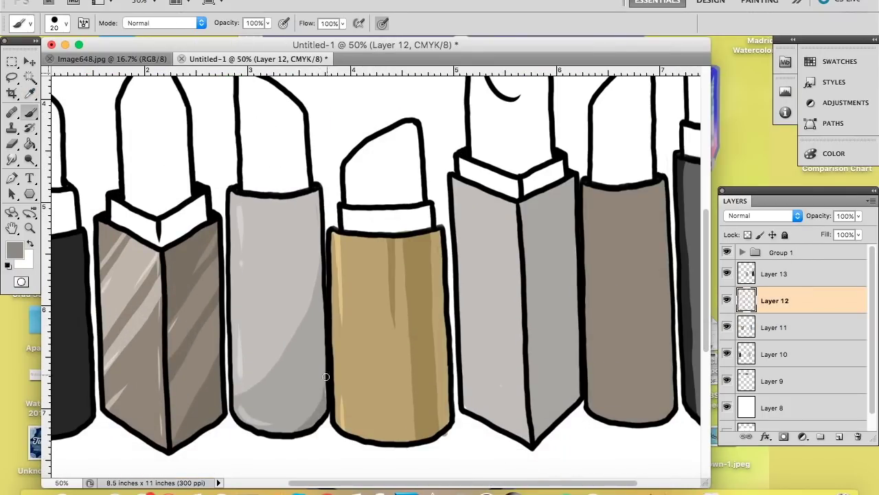
Darken the right face of the fifth lipstick's tube with the deeper grey, then enlarge the brush
mouse_move(566, 185)
mouse_down()
mouse_move(573, 388)
mouse_move(533, 229)
mouse_up()
drag(537, 398, 543, 330)
key(bracketright)
Sample the second tube's dark taupe and shade the left, right and bottom edges of the sixth lipstick's tube
alt+click(195, 261)
key(bracketleft)
key(bracketleft)
drag(588, 188, 589, 295)
drag(586, 232, 602, 412)
drag(588, 187, 589, 292)
drag(590, 249, 597, 385)
drag(663, 183, 667, 409)
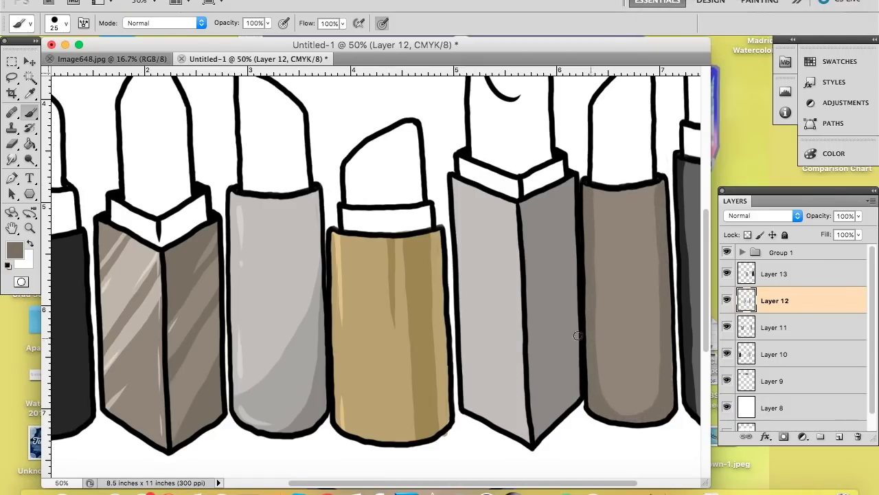
Sample the light taupe and paint thin vertical highlights on the sixth tube with a smaller brush, undoing the last dab
alt+click(139, 259)
key(bracketleft)
drag(601, 189, 603, 254)
click(602, 265)
mouse_move(650, 184)
mouse_down()
mouse_move(649, 334)
mouse_move(626, 374)
mouse_up()
click(649, 348)
key(super+z)
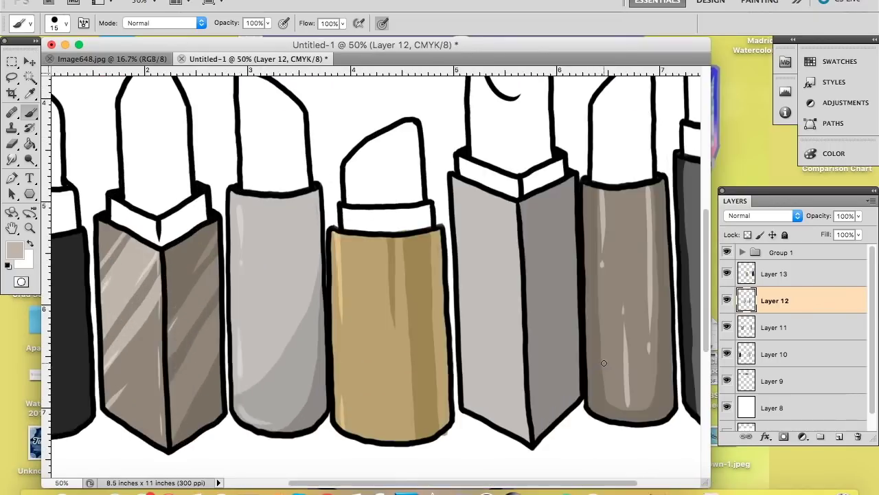
Try adding more thin vertical light-taupe highlights to the sixth tube, and undo the last stroke
key(super+plus)
scroll(604, 362, right, 5)
drag(490, 448, 486, 338)
key(bracketleft)
drag(466, 163, 470, 224)
mouse_move(506, 159)
mouse_down()
mouse_move(506, 333)
mouse_move(507, 278)
mouse_up()
key(super+z)
Sample the sixth tube's base taupe and paint over its thin highlights with a 45 px brush
alt+click(483, 316)
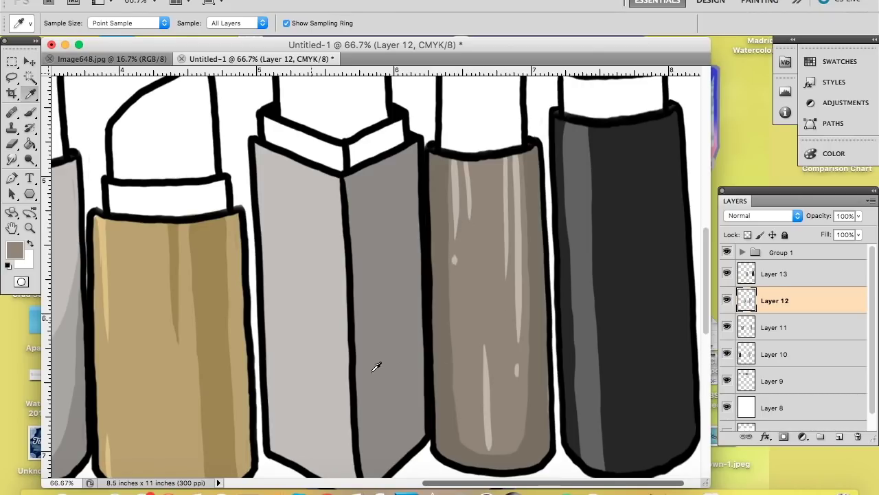
alt+click(65, 196)
key(super+minus)
key(super+minus)
key(super+minus)
key(super+plus)
key(super+plus)
alt+click(633, 330)
key(bracketright)
key(bracketright)
key(bracketright)
key(bracketright)
key(bracketright)
key(bracketright)
key(bracketright)
key(bracketright)
click(649, 345)
drag(621, 323, 624, 400)
mouse_move(649, 296)
mouse_down()
mouse_move(648, 318)
mouse_move(645, 273)
mouse_up()
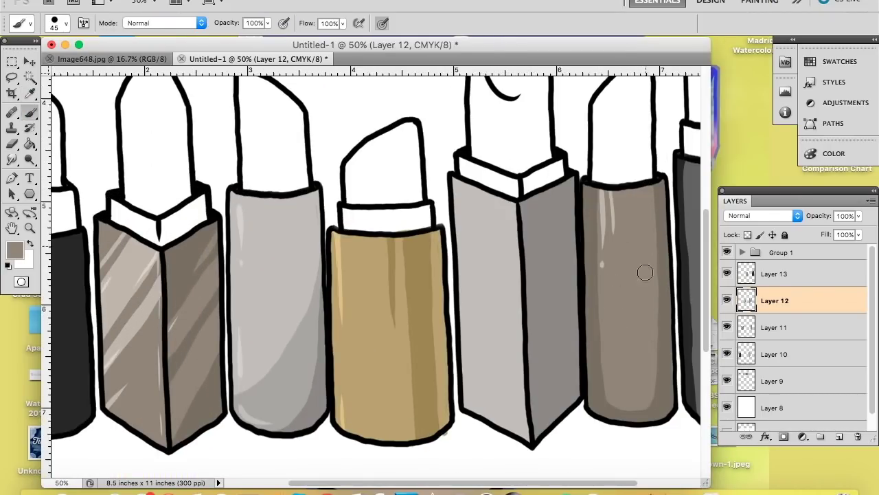
Sample the second tube's light taupe and paint a tapering highlight with a round dot beneath it on the sixth tube
alt+click(131, 275)
drag(606, 191, 609, 294)
click(610, 315)
key(super+minus)
key(super+minus)
On Layer 13, paint lighter grey highlights along the left side and bottom curve of the seventh tube
alt+click(430, 302)
click(775, 274)
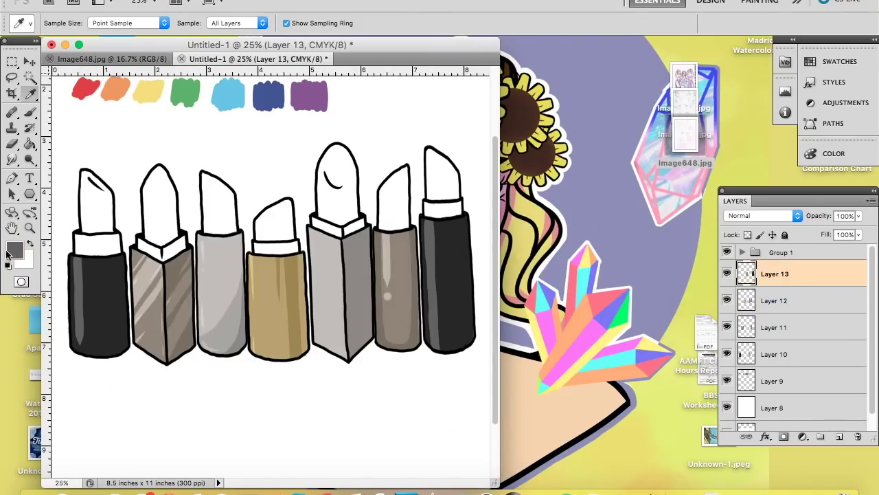
key(super+plus)
key(super+plus)
drag(679, 402, 566, 413)
drag(578, 176, 577, 228)
click(580, 240)
drag(588, 421, 620, 435)
key(super+minus)
On Layer 10, add light grey highlight accents to the first lipstick's black tube
click(766, 360)
key(super+plus)
key(super+plus)
drag(206, 309, 505, 267)
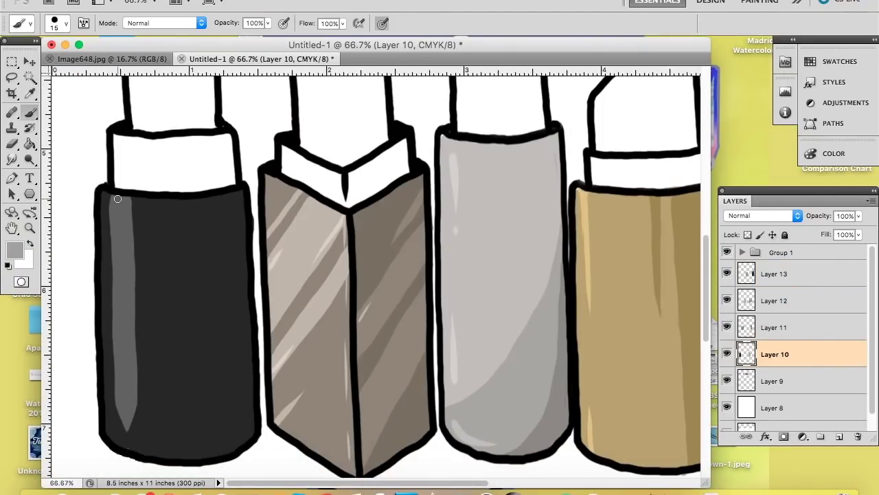
key(ctrl+minus)
key(ctrl+plus)
On Layer 13, paint light gold streaks at the upper and lower ends of the fourth tube
key(alt+bracketright)
key(alt+bracketright)
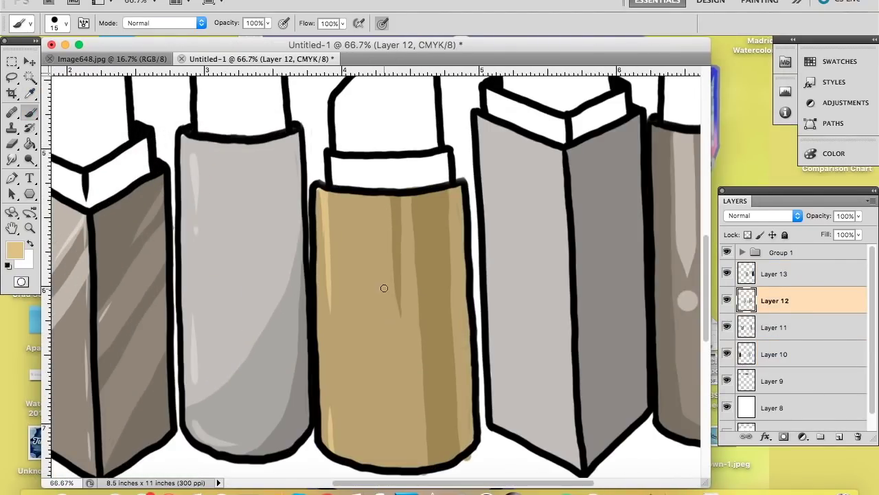
click(747, 275)
click(746, 300)
click(726, 273)
click(727, 273)
click(747, 274)
drag(383, 197, 385, 253)
drag(419, 466, 418, 413)
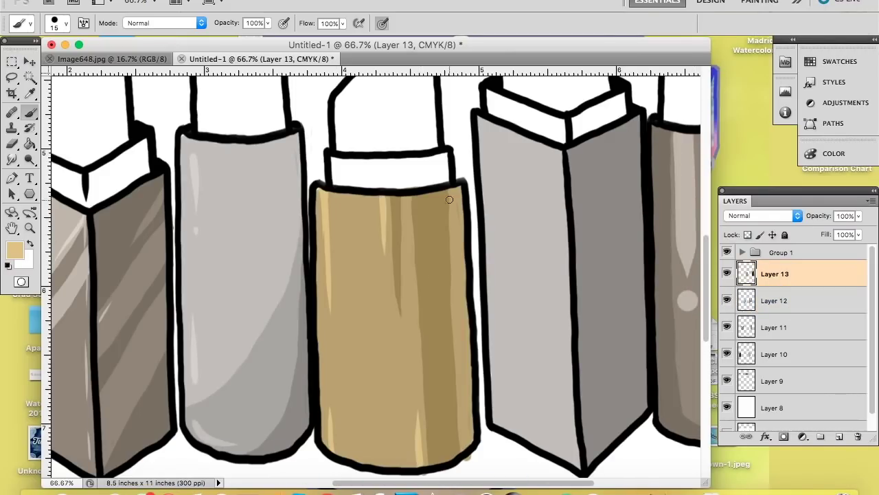
Erase the gold paint spilling past the outline at the fourth tube's lower edge
key(e)
scroll(421, 367, down, 5)
mouse_move(422, 367)
mouse_down()
mouse_move(483, 343)
mouse_move(524, 302)
mouse_move(520, 253)
mouse_up()
key(super+minus)
key(super+minus)
key(super+minus)
Pick a deeper grey and paint diagonal shading streaks across the right face of the fifth tube
key(i)
click(354, 230)
click(16, 251)
key(super+plus)
key(super+plus)
key(b)
drag(485, 134, 479, 148)
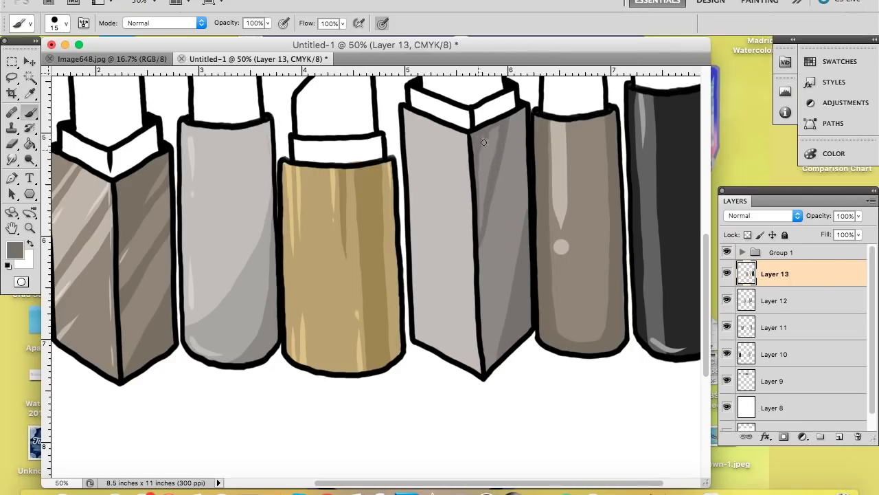
drag(526, 158, 522, 204)
drag(501, 319, 485, 404)
drag(512, 288, 488, 394)
drag(528, 184, 512, 253)
key(w)
key(b)
Paint pale grey diagonal reflections across the left face of the fifth tube and sample its base grey
alt+click(510, 296)
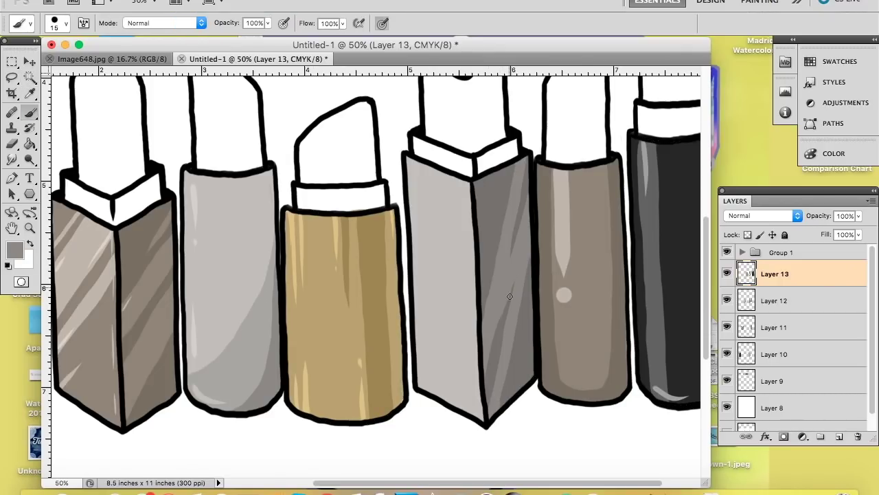
alt+click(418, 210)
drag(413, 249, 467, 183)
drag(415, 293, 472, 229)
drag(468, 185, 469, 226)
drag(418, 278, 463, 213)
drag(419, 386, 474, 327)
drag(414, 296, 473, 233)
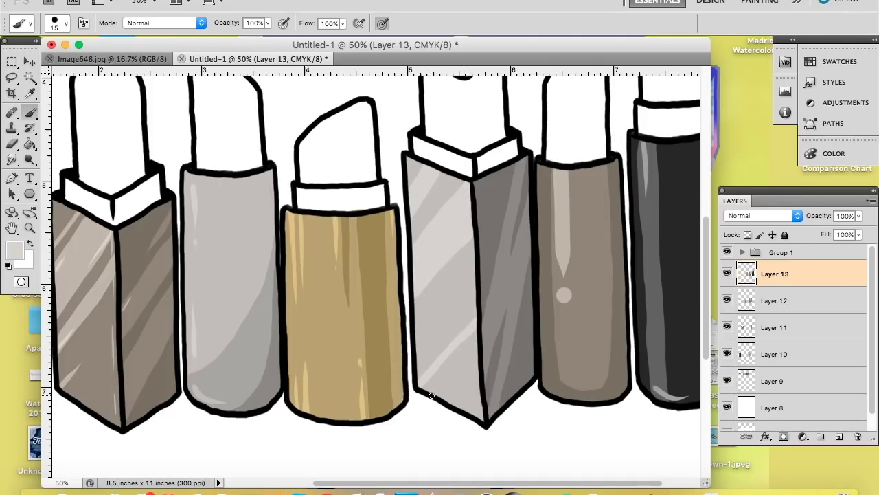
drag(429, 393, 457, 350)
alt+click(452, 192)
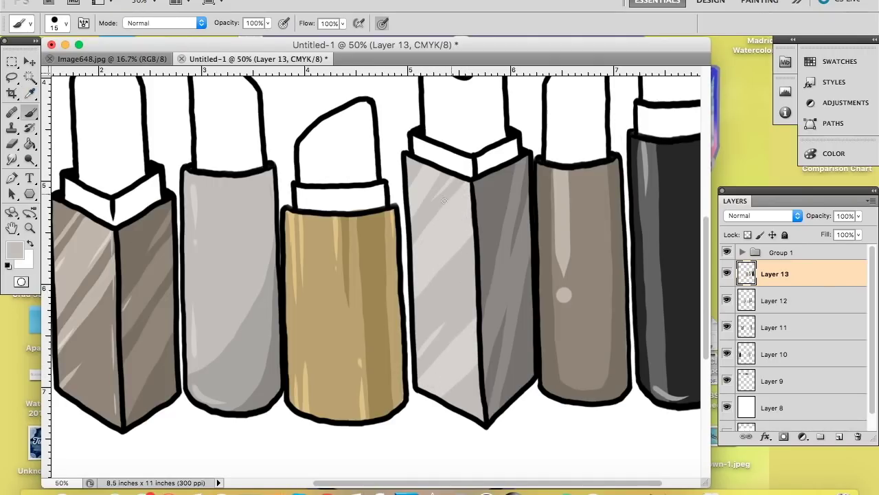
Create Layer 14 and paint the first lipstick's collar with greys sampled from the third tube
key(super+minus)
alt+click(232, 301)
click(840, 436)
key(super+plus)
mouse_move(161, 338)
mouse_down()
mouse_move(162, 362)
mouse_move(276, 378)
mouse_up()
key(bracketright)
key(bracketright)
mouse_move(105, 219)
mouse_down()
mouse_move(126, 245)
mouse_move(185, 245)
mouse_move(122, 237)
mouse_up()
alt+click(375, 275)
Fill the second lipstick's collar with dark brown and add darker and lighter vertical streaks
click(31, 93)
click(313, 323)
click(15, 251)
click(443, 195)
click(741, 72)
key(b)
mouse_move(227, 223)
mouse_down()
mouse_move(275, 247)
mouse_move(268, 278)
mouse_up()
drag(265, 238, 270, 265)
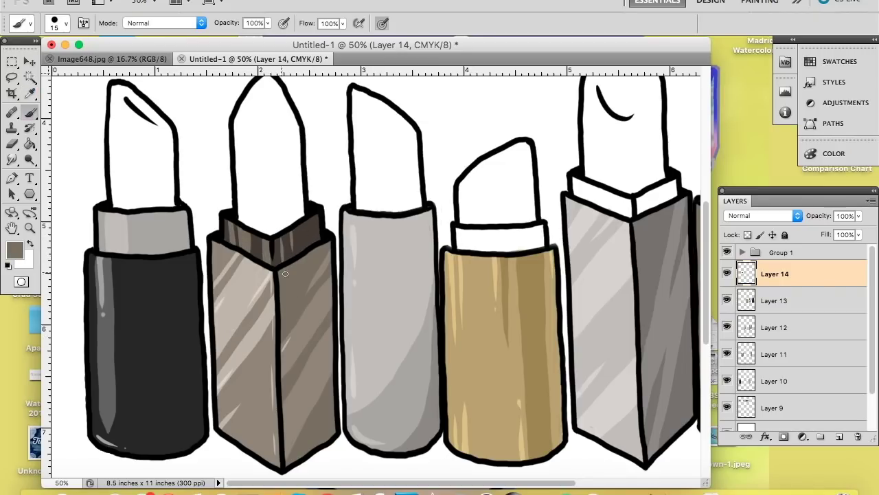
alt+click(299, 246)
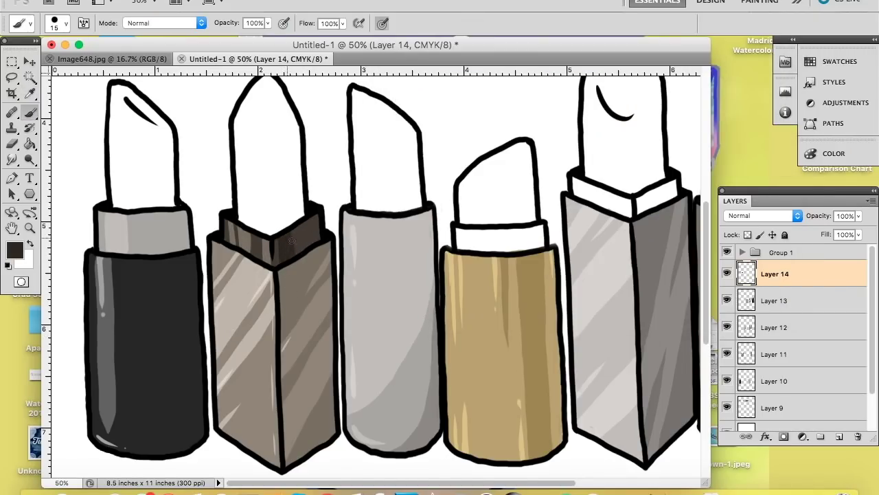
drag(309, 221, 307, 245)
Paint the fourth lipstick's collar brown based on its gold tube, and pick a darker brown for its shading
click(30, 94)
click(538, 310)
click(15, 250)
click(509, 163)
click(720, 65)
key(b)
drag(459, 232, 539, 237)
click(15, 251)
click(747, 64)
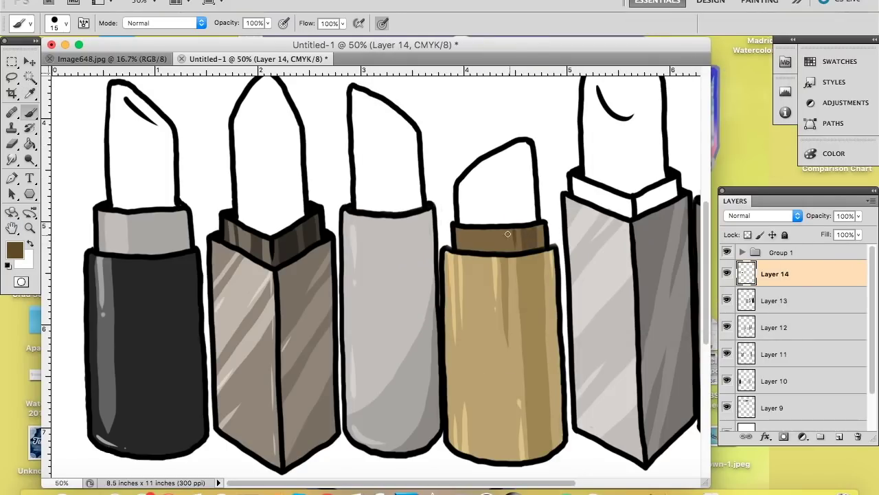
Sample the seventh tube's near-black and fill the fifth lipstick's collar with it
scroll(638, 342, right, 5)
alt+click(638, 333)
mouse_move(380, 194)
mouse_down()
mouse_move(415, 207)
mouse_move(475, 202)
mouse_up()
key(super+minus)
key(super+minus)
Reposition the layer list and widen the document window around the whole lipstick row
drag(873, 439, 876, 446)
drag(797, 191, 795, 177)
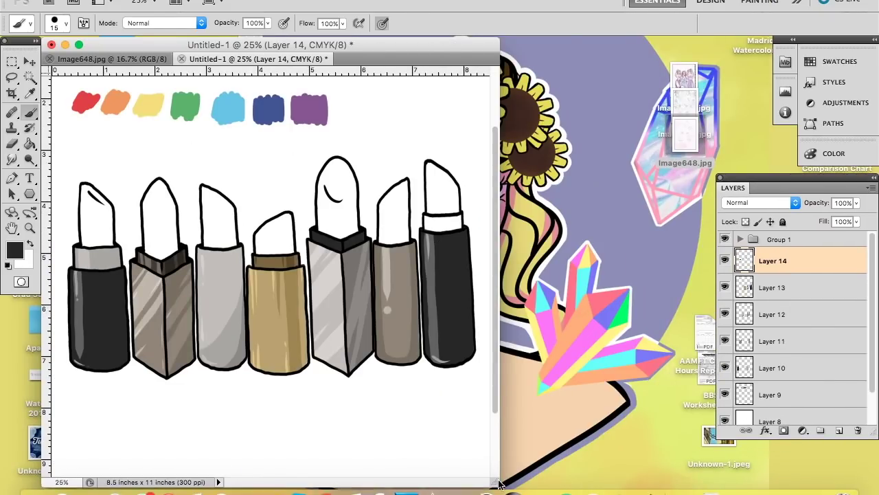
drag(495, 483, 688, 490)
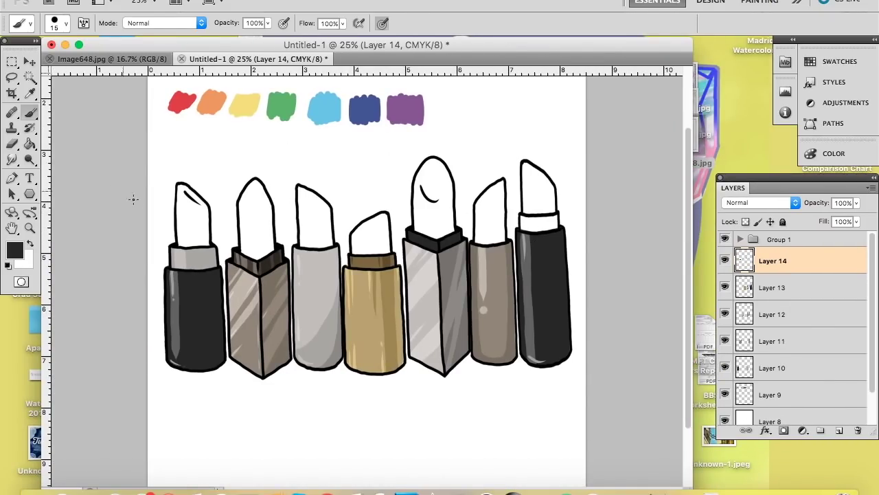
Sample the fifth tube's pale grey and paint vertical highlights across the seventh lipstick's collar
alt+click(417, 269)
key(super+plus)
drag(570, 221, 642, 220)
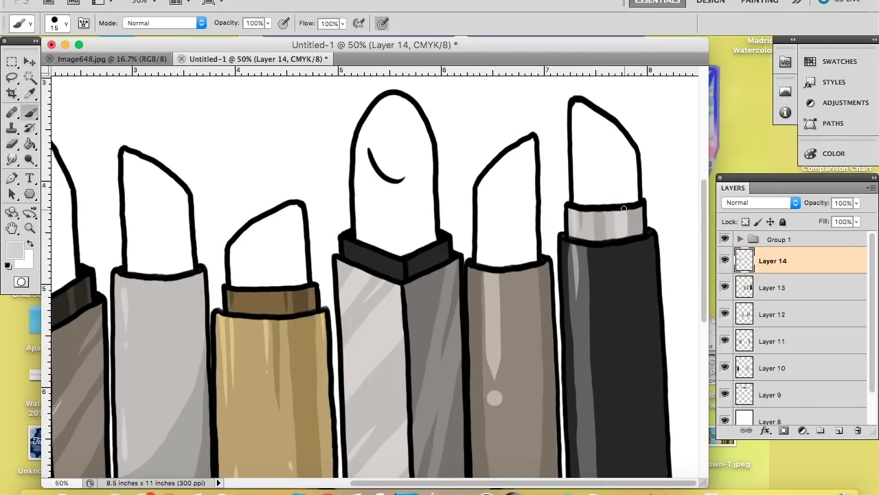
key(super+minus)
key(super+minus)
Create Layer 15, sample the red swatch and fill the first lipstick's bullet with it using a larger brush
click(839, 431)
alt+click(105, 128)
key(super+plus)
key(super+plus)
drag(110, 373, 218, 411)
key(bracketright)
key(bracketright)
key(bracketright)
mouse_move(118, 303)
mouse_down()
mouse_move(150, 300)
mouse_move(158, 224)
mouse_move(155, 259)
mouse_up()
Pick a darker red and shade the right side of the first lipstick's bullet with a smaller brush
click(15, 250)
click(557, 105)
click(719, 65)
key(bracketleft)
key(bracketleft)
key(bracketleft)
key(bracketleft)
key(bracketleft)
mouse_move(150, 228)
mouse_down()
mouse_move(158, 304)
mouse_move(167, 301)
mouse_move(124, 195)
mouse_move(138, 209)
mouse_move(148, 206)
mouse_up()
Pick a lighter pinkish red and paint small highlights on the left side of the first lipstick's bullet
click(15, 250)
click(516, 82)
click(719, 64)
click(15, 250)
click(485, 81)
click(718, 65)
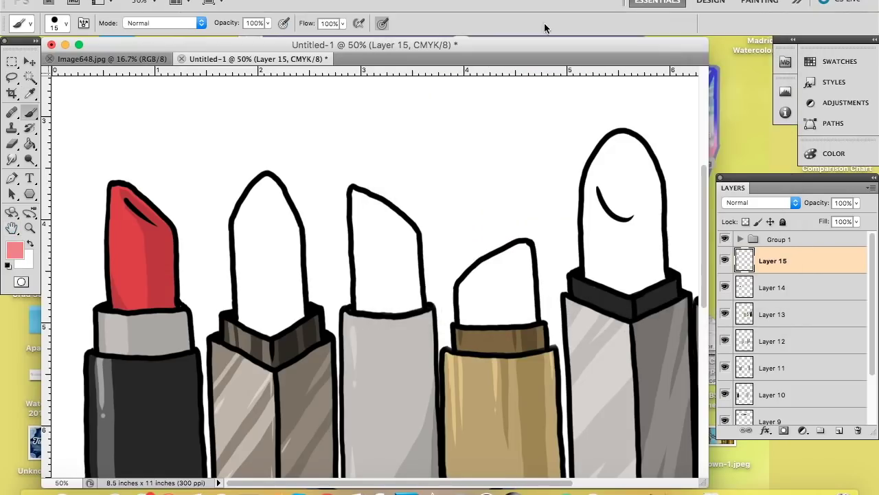
Sample the orange swatch and fill the second lipstick's bullet with it using a 25 px brush
scroll(109, 235, up, 5)
key(i)
click(180, 123)
key(b)
key(bracketright)
key(bracketright)
mouse_move(242, 412)
mouse_down()
mouse_move(293, 413)
mouse_move(298, 335)
mouse_move(264, 393)
mouse_up()
Pick a slightly darker orange and shade the right half of the second lipstick's bullet
click(15, 250)
click(564, 83)
click(718, 68)
mouse_move(273, 284)
mouse_down()
mouse_move(296, 376)
mouse_move(284, 330)
mouse_move(255, 345)
mouse_move(251, 330)
mouse_move(268, 430)
mouse_up()
drag(227, 321, 249, 353)
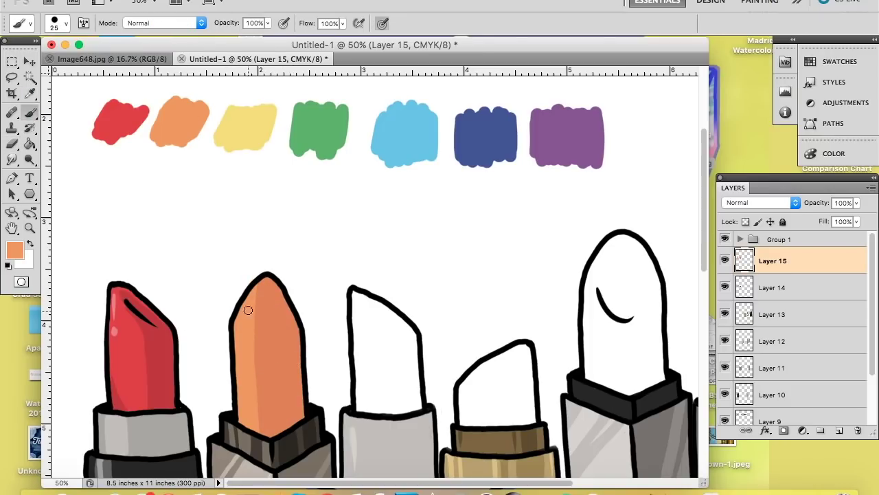
Add a deeper burnt-orange shadow along the second bullet's right edge with a smaller brush, and refine it with the sampled mid-orange
click(14, 251)
click(534, 84)
click(719, 68)
key(bracketleft)
key(bracketleft)
click(15, 254)
click(549, 108)
click(719, 67)
drag(283, 431, 297, 419)
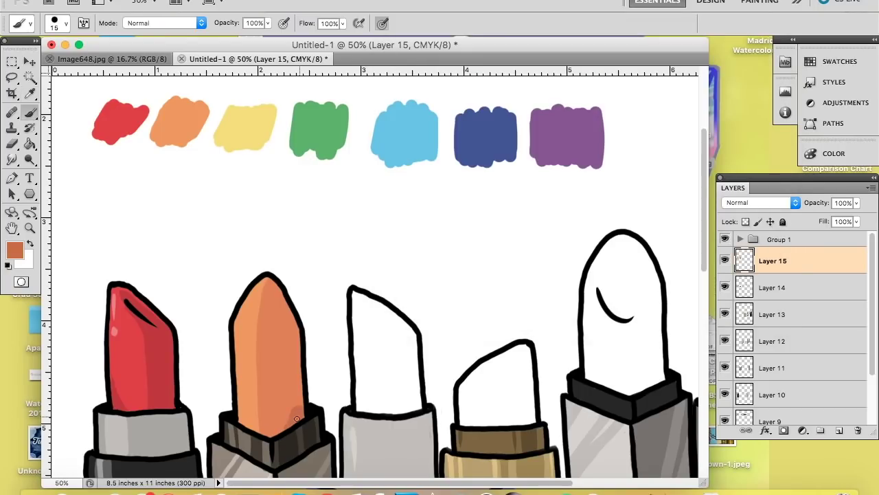
drag(297, 330, 282, 430)
drag(272, 282, 293, 357)
drag(290, 313, 283, 418)
alt+click(274, 357)
drag(278, 289, 277, 431)
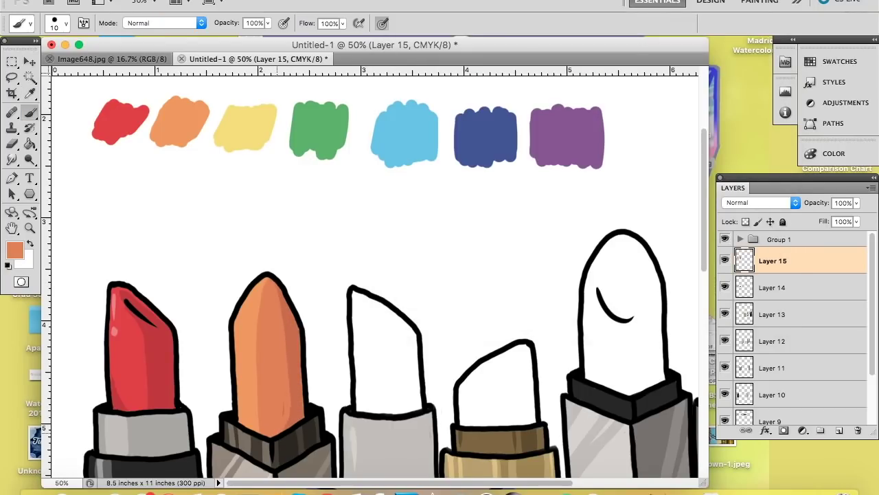
Pick a lighter orange and paint small highlights on the left side of the second lipstick's bullet
click(15, 252)
click(500, 77)
click(719, 67)
alt+click(247, 385)
drag(242, 307, 246, 311)
Fill the third lipstick's bullet with the sampled swatch yellow and shade its slanted edge and right side in darker yellow
alt+click(246, 128)
mouse_move(379, 407)
mouse_down()
mouse_move(377, 371)
mouse_move(408, 332)
mouse_move(363, 403)
mouse_up()
click(15, 252)
click(554, 92)
click(719, 66)
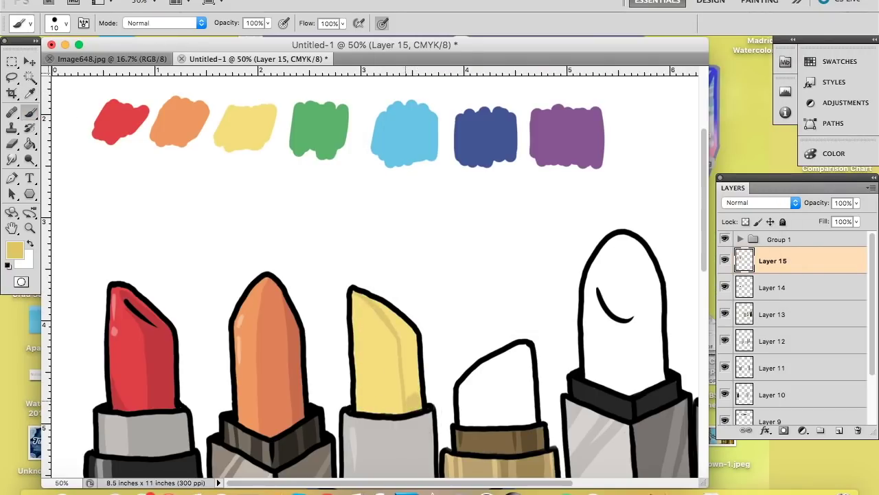
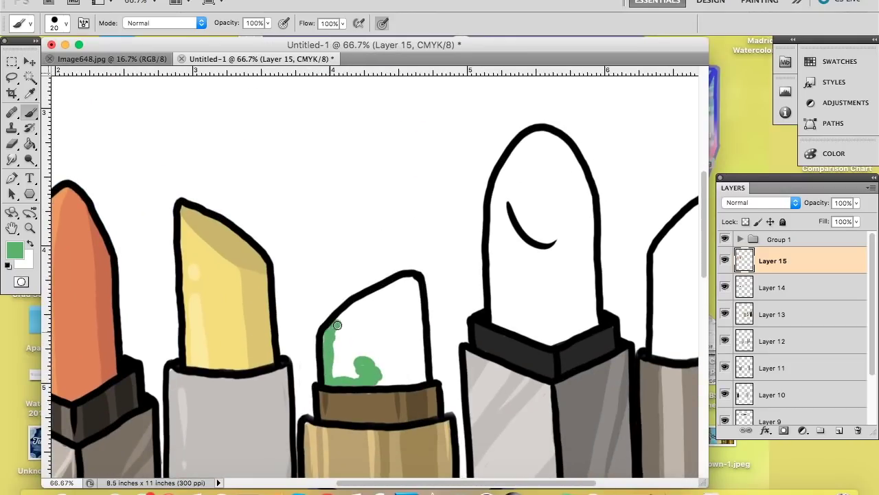
Fill the fourth lipstick's bullet with the swatch green and shade its slanted edge and right side in darker greens
drag(392, 381, 413, 354)
mouse_move(393, 291)
mouse_down()
mouse_move(418, 363)
mouse_move(414, 293)
mouse_move(414, 374)
mouse_move(405, 281)
mouse_up()
click(15, 251)
click(535, 178)
click(712, 70)
click(30, 93)
click(400, 306)
click(30, 112)
click(29, 94)
click(360, 343)
Pick a lighter green and paint a curved highlight along the left edge of the fourth lipstick's bullet
click(15, 250)
click(478, 112)
click(720, 67)
drag(333, 352, 356, 328)
Sample the light blue swatch and fill the fifth lipstick's bullet with it using a larger brush
drag(521, 320, 427, 411)
key(i)
click(168, 103)
key(b)
key(bracketright)
key(bracketright)
key(bracketright)
drag(461, 355, 461, 314)
mouse_move(432, 326)
mouse_down()
mouse_move(406, 361)
mouse_move(402, 268)
mouse_move(458, 383)
mouse_move(447, 198)
mouse_move(490, 289)
mouse_up()
Pick a darker blue and shade the fifth bullet's right side and beneath its rounded face with a smaller brush
click(15, 250)
click(504, 131)
click(738, 67)
key(bracketleft)
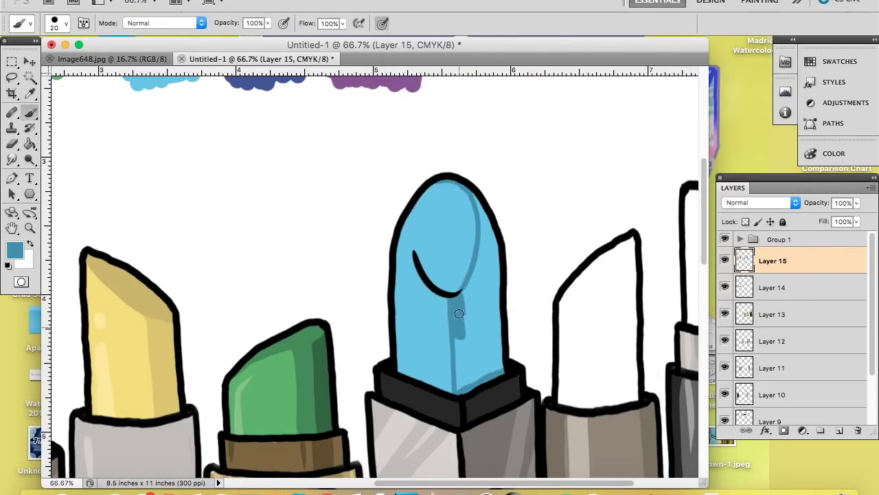
drag(459, 313, 477, 310)
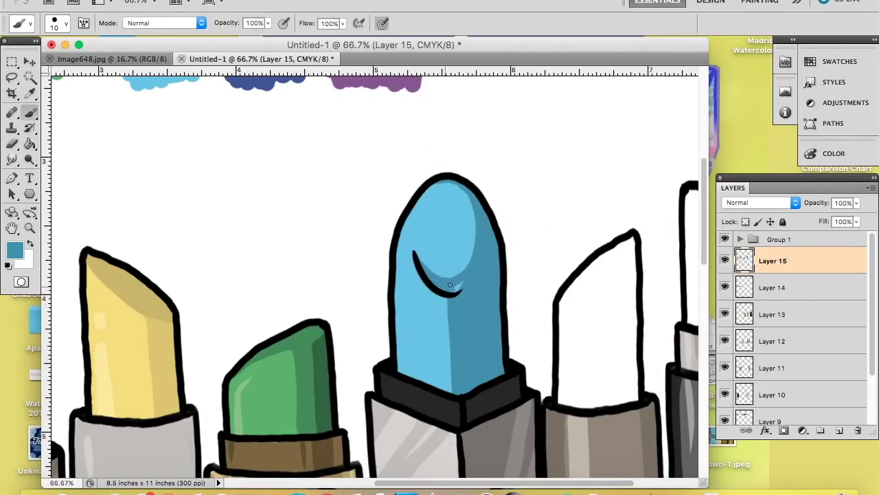
Pick a paler blue, paint highlights on the fifth bullet's rounded face and lower left side, and clean up its base with the Eraser
click(16, 250)
click(473, 90)
click(720, 66)
drag(436, 196, 421, 230)
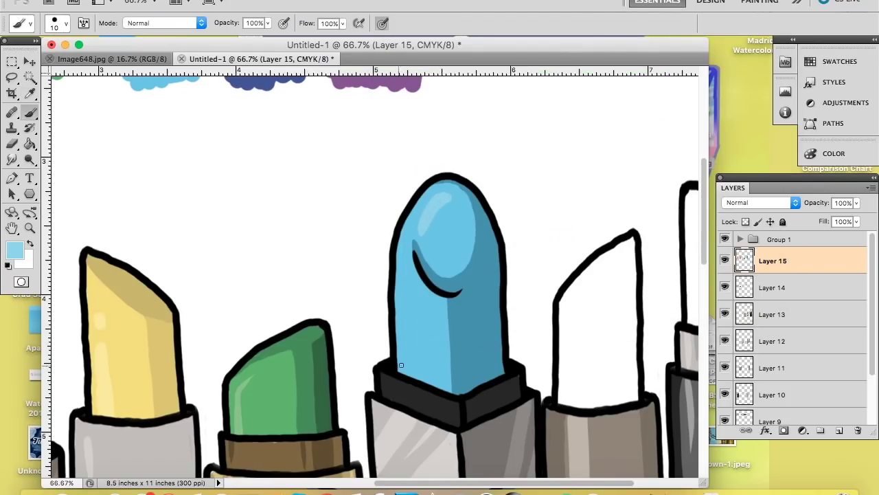
click(407, 298)
key(e)
click(424, 404)
Sample the dark blue swatch and fill the sixth lipstick's bullet with it using a 30 px brush
key(super+minus)
key(super+minus)
key(i)
click(341, 93)
key(b)
key(super+equal)
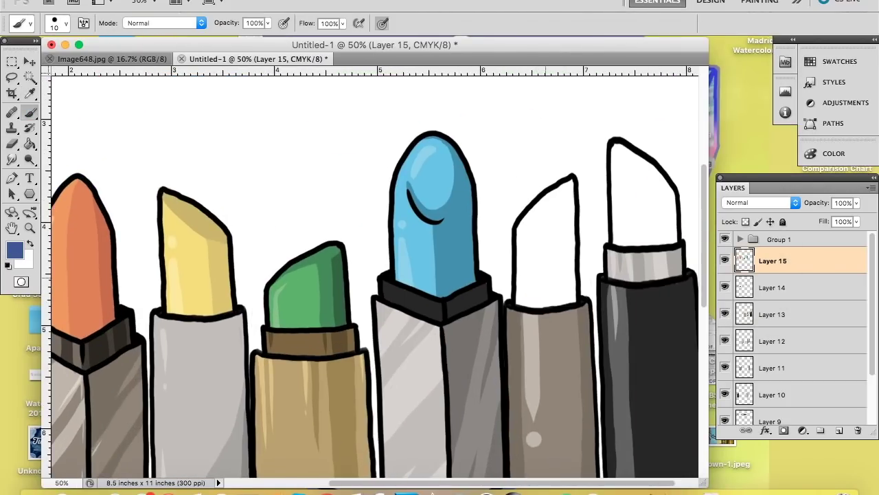
drag(531, 233, 564, 226)
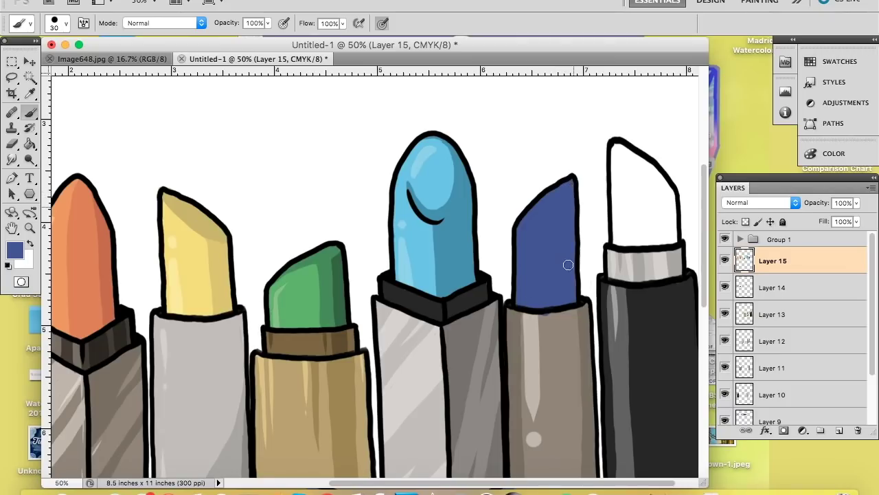
Pick a deeper navy and shade the sixth bullet's slanted top and right side with a 20 px brush
click(15, 250)
click(518, 175)
click(720, 65)
key(super+equal)
drag(514, 334, 484, 353)
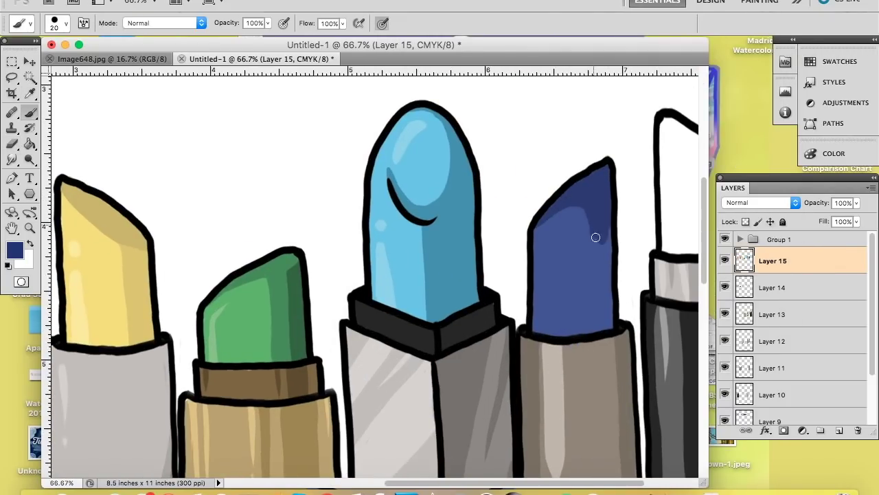
drag(593, 222, 597, 324)
Paint light blue highlights down the sixth bullet's left side and refine them with blues sampled from the bullet
alt+click(574, 249)
alt+click(585, 281)
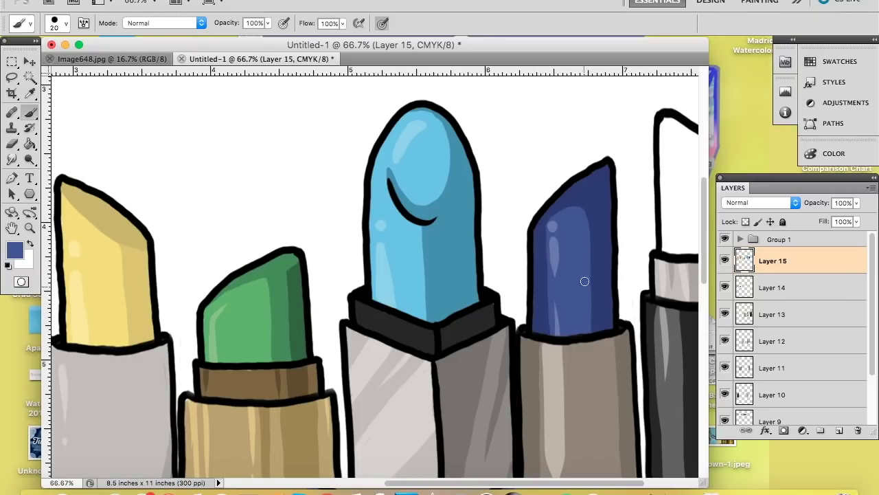
alt+click(554, 240)
Sample the purple swatch and fill the seventh lipstick's bullet with it using a larger brush
key(super+minus)
key(super+minus)
alt+click(395, 126)
key(super+equal)
key(super+equal)
mouse_move(573, 369)
mouse_down()
mouse_move(426, 396)
mouse_move(314, 349)
mouse_up()
key(bracketright)
key(bracketright)
mouse_move(541, 217)
mouse_down()
mouse_move(538, 232)
mouse_move(603, 175)
mouse_move(582, 152)
mouse_move(608, 157)
mouse_up()
Pick a darker purple and shade the seventh bullet's slanted face and right side with a smaller brush
click(15, 250)
click(533, 176)
click(713, 65)
key(bracketleft)
key(bracketleft)
key(bracketleft)
mouse_move(539, 103)
mouse_down()
mouse_move(584, 157)
mouse_move(566, 150)
mouse_up()
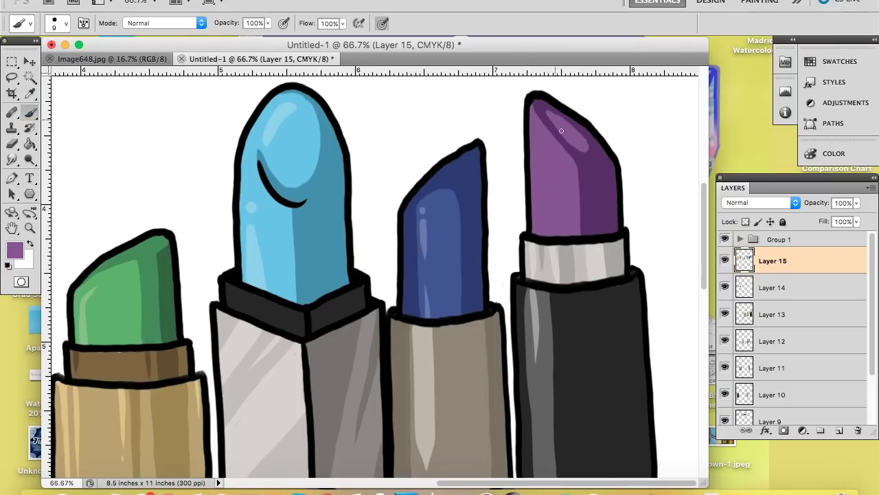
Paint lighter purple highlights on the seventh bullet's slanted face and lower left side
alt+click(556, 186)
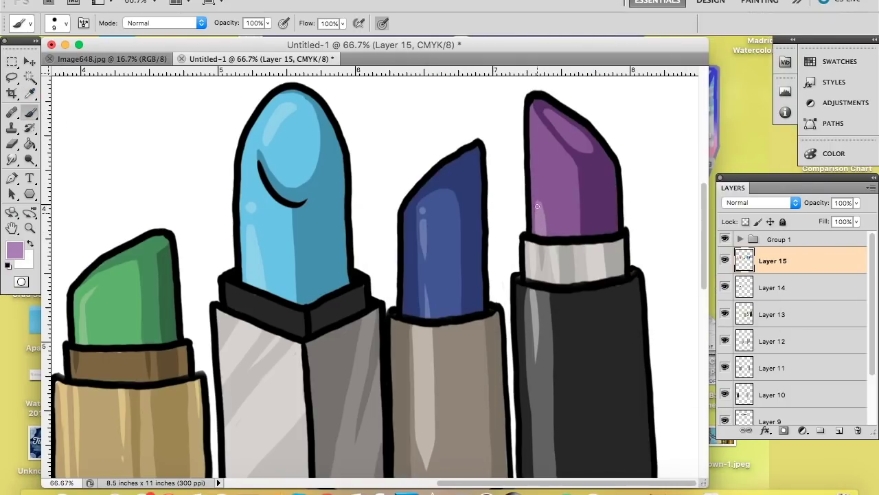
drag(555, 141, 561, 147)
drag(580, 208, 580, 235)
Sample the seventh bullet's dark purple and touch up its shading
key(super+minus)
key(super+minus)
key(super+minus)
drag(501, 486, 582, 485)
key(super+equal)
key(super+equal)
alt+click(636, 234)
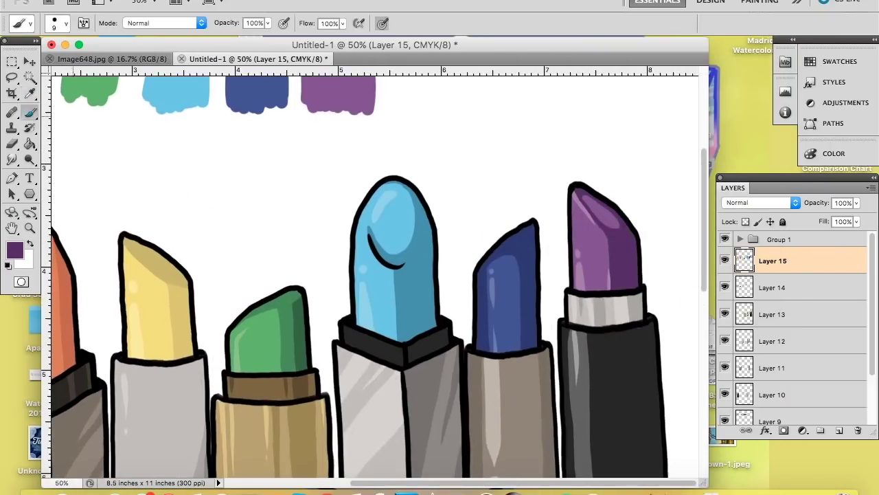
key(super+equal)
drag(549, 239, 595, 278)
Hide the swatches on Layer 9 and the white Layer 8, and widen the document window around the artwork
key(super+minus)
key(super+minus)
key(super+minus)
drag(873, 309, 872, 361)
scroll(273, 326, down, 3)
click(725, 385)
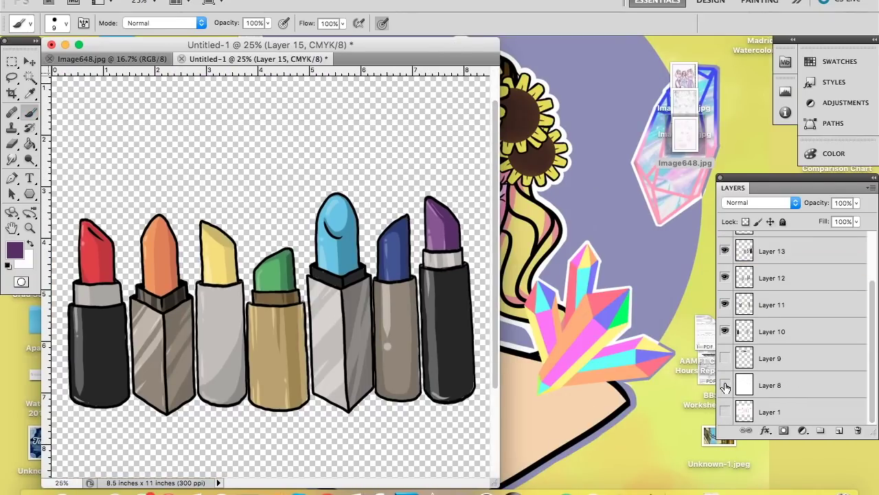
click(725, 385)
drag(500, 485, 598, 485)
click(725, 385)
Save the document as Rainbow Lipsticks in Photoshop format with Maximize Compatibility on
key(super+s)
text(Rainbow Lipsticks)
key(Return)
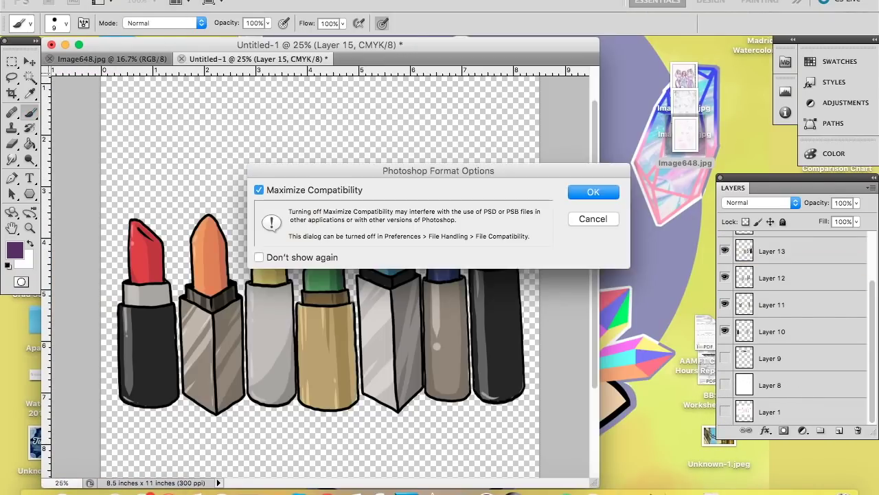
key(Return)
click(795, 350)
shift+click(797, 261)
key(super+t)
drag(533, 141, 536, 145)
key(Escape)
Merge Group 1 into a single layer, and merge Layers 10 through 15 into one layer
click(776, 243)
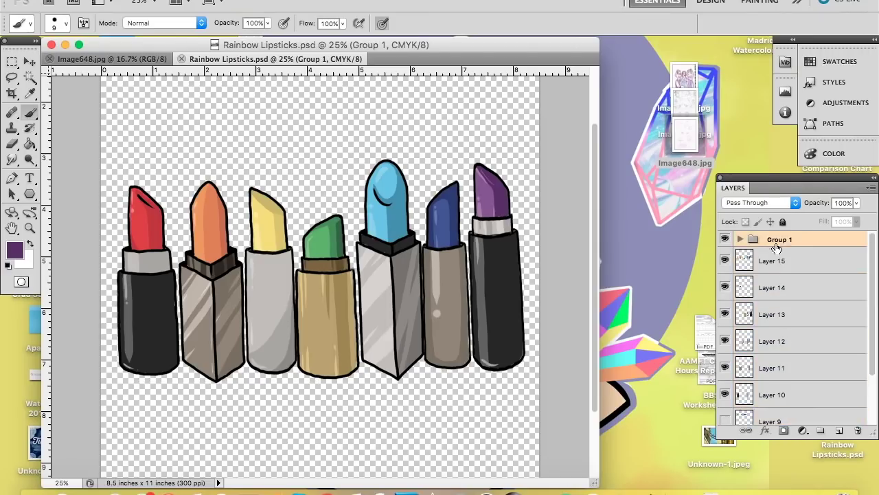
key(super+e)
click(783, 272)
shift+click(795, 404)
key(super+e)
Transform Group 1 and Layer 15 together to level the lipstick row between horizontal guides, with white Layer 8 shown behind it
shift+click(766, 254)
key(super+t)
key(Return)
key(b)
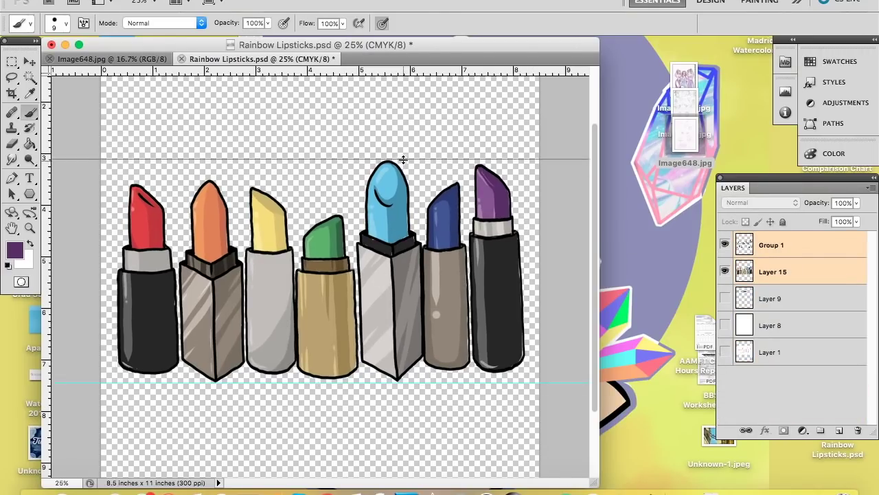
click(725, 325)
key(super+t)
drag(537, 392, 536, 394)
key(Return)
Move Layer 9 below Layer 8, add a new layer above Layer 8, and fill it with black
drag(780, 303, 777, 338)
click(776, 298)
click(839, 430)
click(15, 250)
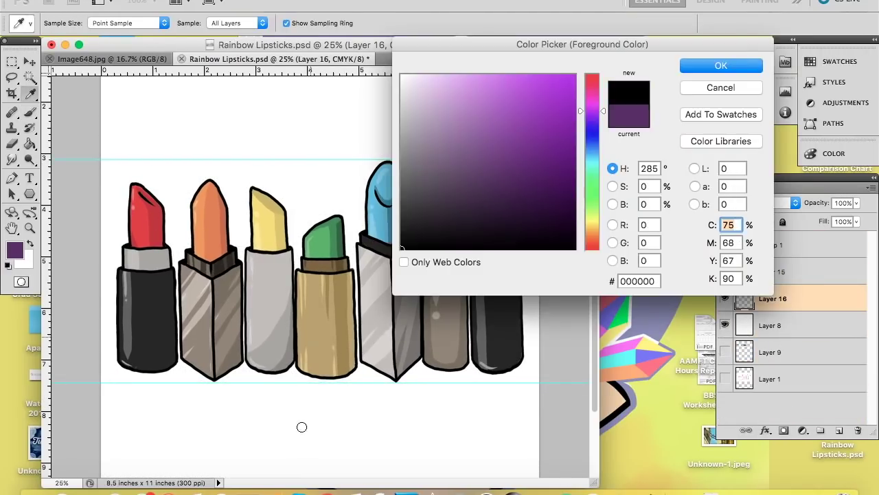
click(720, 66)
click(30, 144)
click(133, 240)
click(30, 62)
click(777, 325)
click(776, 272)
click(766, 430)
click(777, 399)
drag(670, 120, 687, 120)
drag(621, 177, 632, 176)
drag(620, 191, 633, 192)
drag(620, 163, 637, 178)
mouse_move(632, 192)
mouse_down()
mouse_move(657, 192)
mouse_move(642, 192)
mouse_up()
drag(637, 178, 648, 178)
drag(643, 163, 629, 165)
drag(648, 178, 631, 178)
drag(626, 133, 637, 144)
drag(630, 178, 624, 163)
click(822, 105)
Give Layer 15 a white drop shadow at full opacity and spread to form a solid outline around the lipsticks
click(766, 430)
click(777, 400)
click(712, 105)
drag(425, 96, 307, 6)
click(722, 66)
drag(669, 121, 688, 120)
drag(627, 177, 688, 177)
drag(641, 191, 623, 192)
drag(624, 164, 567, 167)
mouse_move(623, 192)
mouse_down()
mouse_move(635, 194)
mouse_move(625, 192)
mouse_up()
click(822, 82)
Erase stray marks around the lipsticks on Layer 15 to clean up the white outline
click(12, 145)
key(super+equal)
key(super+equal)
key(super+equal)
key(super+equal)
drag(144, 364, 485, 392)
drag(275, 246, 486, 393)
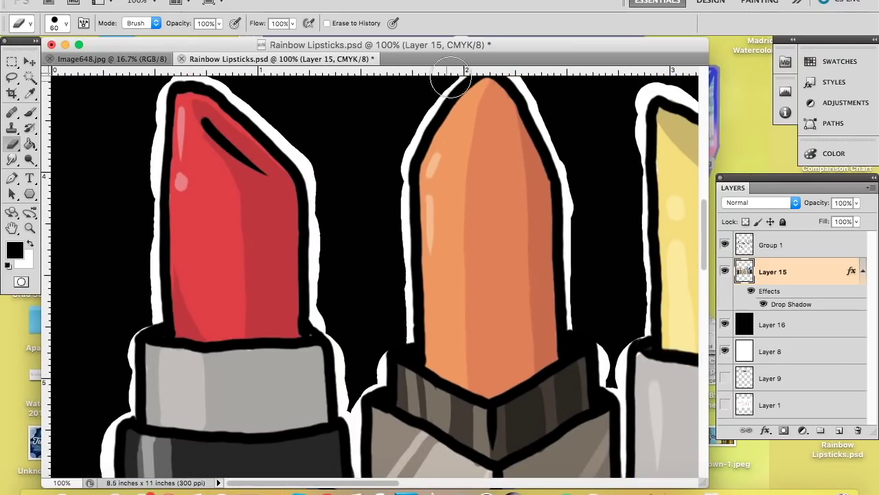
double_click(799, 307)
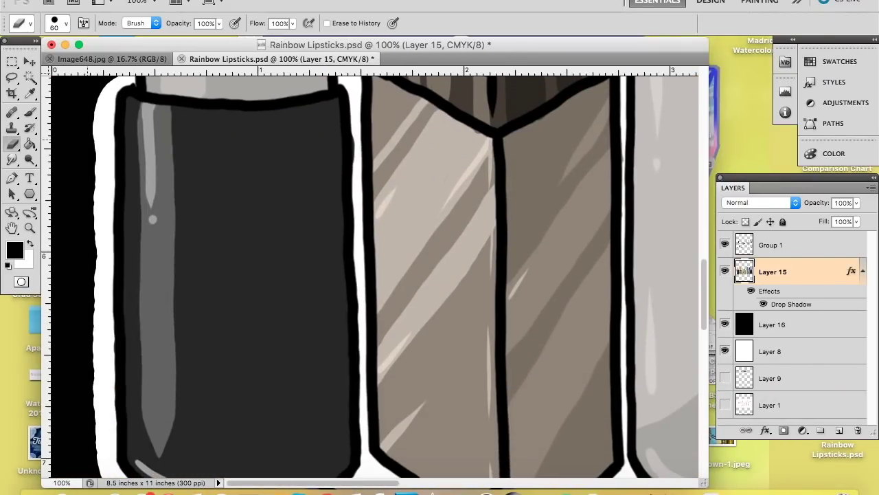
scroll(374, 275, down, 3)
drag(554, 311, 225, 363)
key(super+minus)
key(super+minus)
key(super+minus)
key(super+minus)
Toggle Layer 15's drop shadow to compare the look, and leave it switched off
click(763, 303)
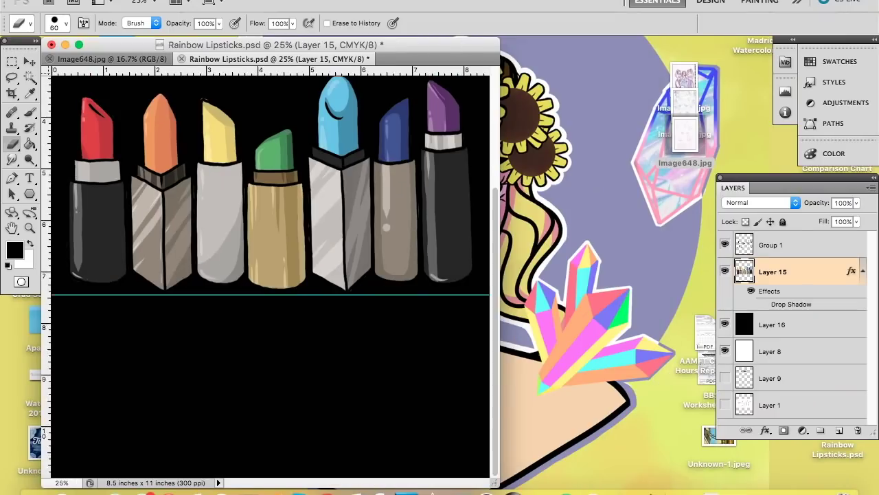
scroll(270, 274, up, 3)
click(797, 244)
click(797, 271)
click(763, 304)
double_click(791, 304)
click(469, 115)
click(822, 82)
Try a white stroke on Group 1's line art with the area around the lipsticks selected, and undo it
click(797, 245)
click(765, 430)
click(781, 479)
click(640, 119)
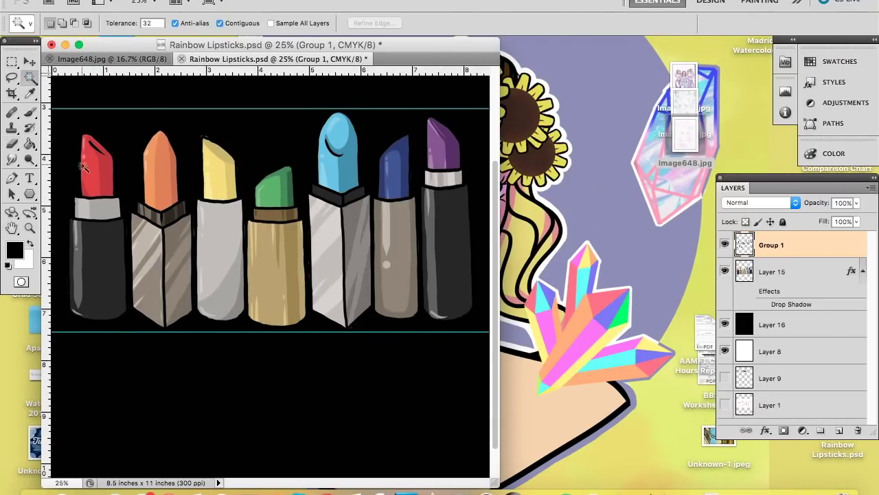
key(super+plus)
key(super+plus)
key(super+plus)
key(super+minus)
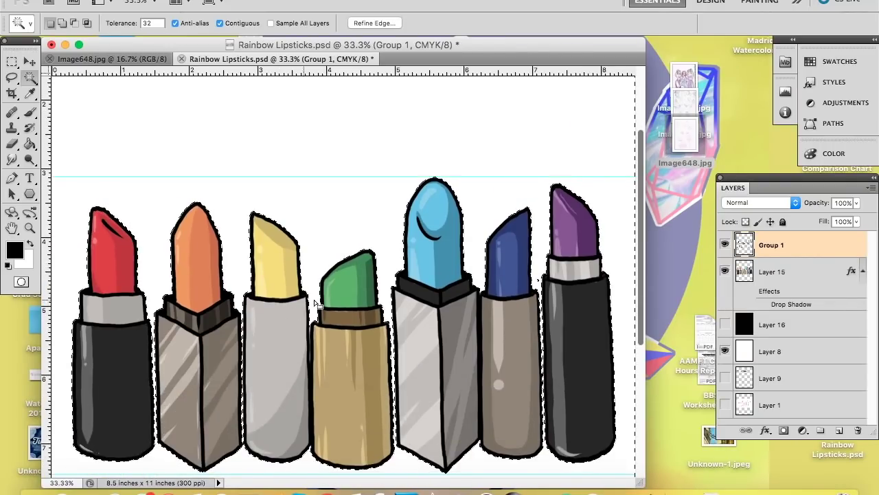
click(765, 430)
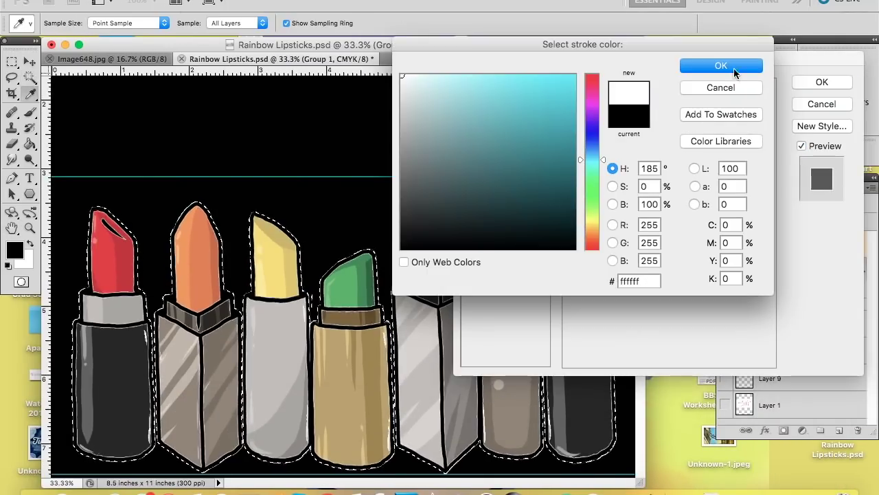
drag(619, 103, 625, 105)
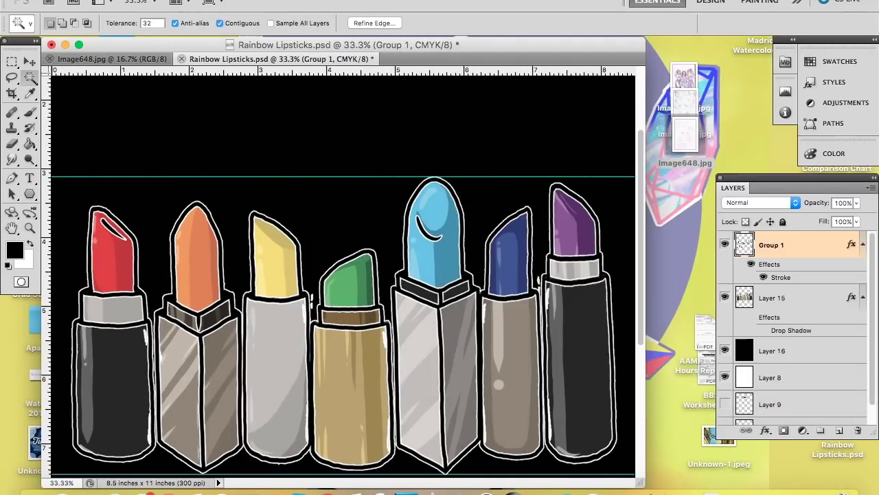
key(super+z)
Try a drop shadow on Group 1's line art, and clear the selection around the lipsticks
click(765, 430)
click(711, 105)
click(657, 105)
mouse_move(620, 163)
mouse_down()
mouse_move(604, 168)
mouse_move(688, 178)
mouse_up()
drag(621, 193, 627, 192)
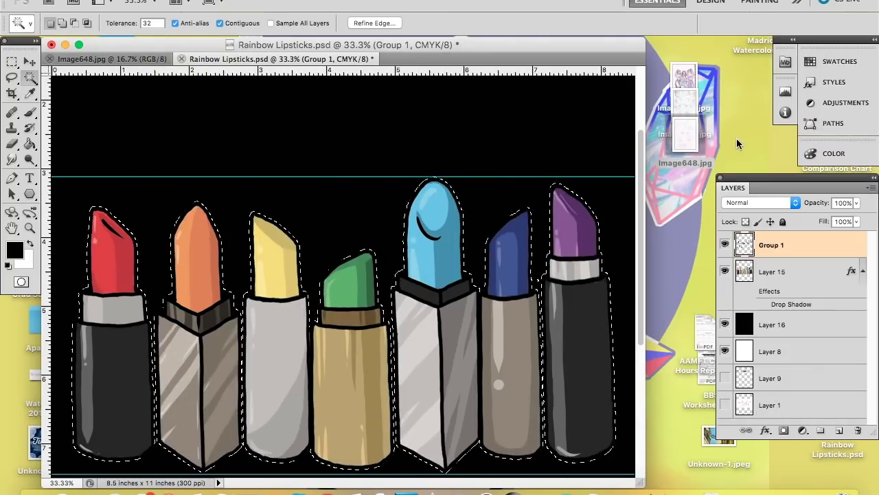
key(super+d)
Apply a white stroke to the line art in Group 1
click(762, 278)
click(768, 246)
click(765, 430)
click(780, 478)
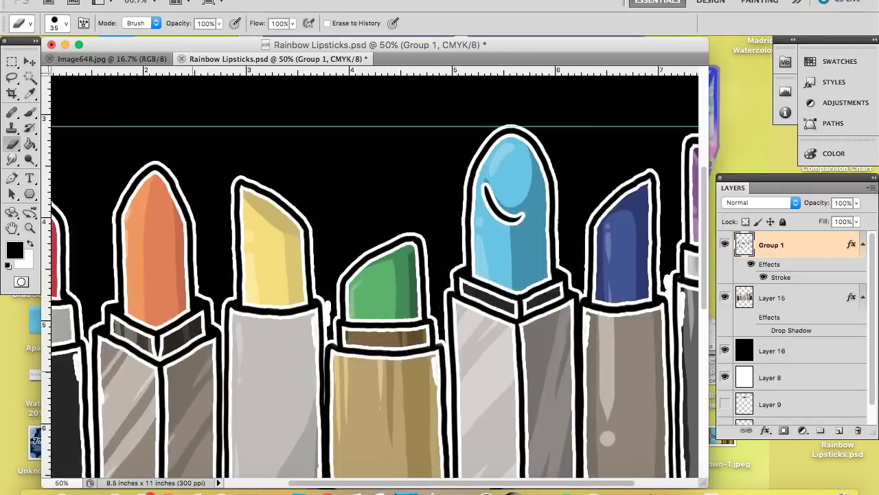
Inspect the stroked outlines across the whole row and erase stray marks from Group 1's line art
key(ctrl+plus)
scroll(375, 275, down, 5)
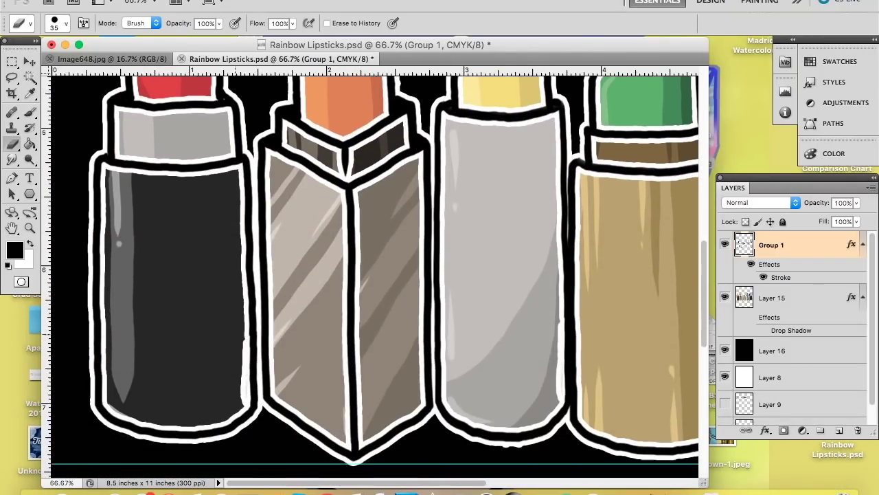
scroll(375, 275, down, 1)
scroll(375, 275, right, 2)
scroll(375, 274, up, 5)
scroll(376, 275, right, 6)
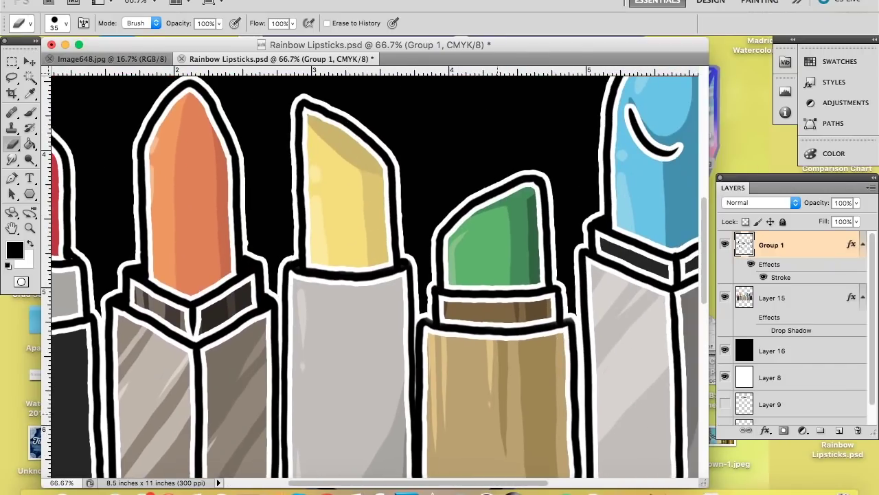
drag(413, 127, 462, 165)
scroll(375, 275, right, 3)
scroll(375, 275, up, 1)
scroll(375, 275, down, 4)
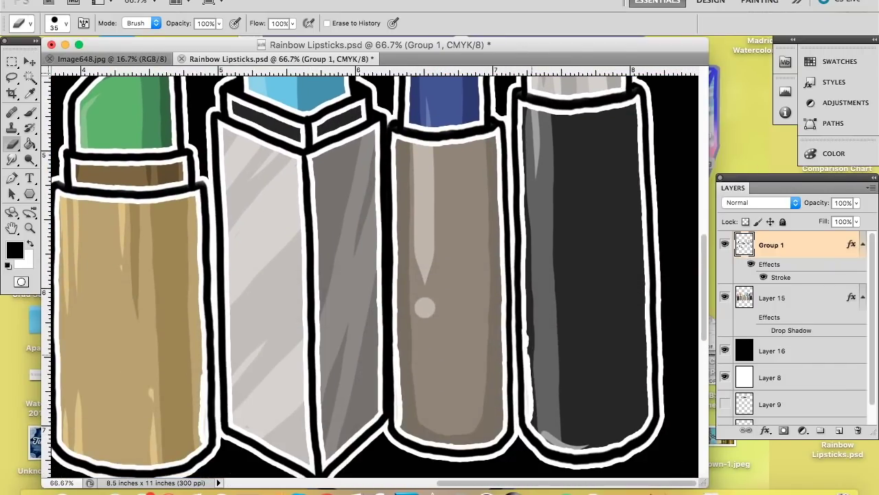
key(super+minus)
key(super+minus)
key(super+minus)
Switch off Group 1's stroke, switch on Layer 15's drop shadow, and check the outline around the lipsticks
click(772, 298)
click(751, 264)
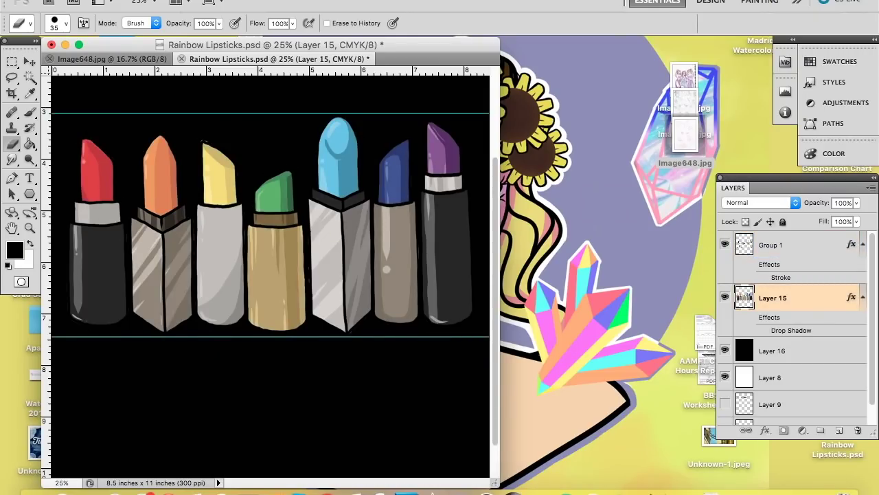
click(751, 317)
key(super+plus)
key(super+plus)
key(super+plus)
scroll(375, 275, left, 4)
scroll(375, 275, up, 3)
key(super+minus)
key(super+minus)
key(super+minus)
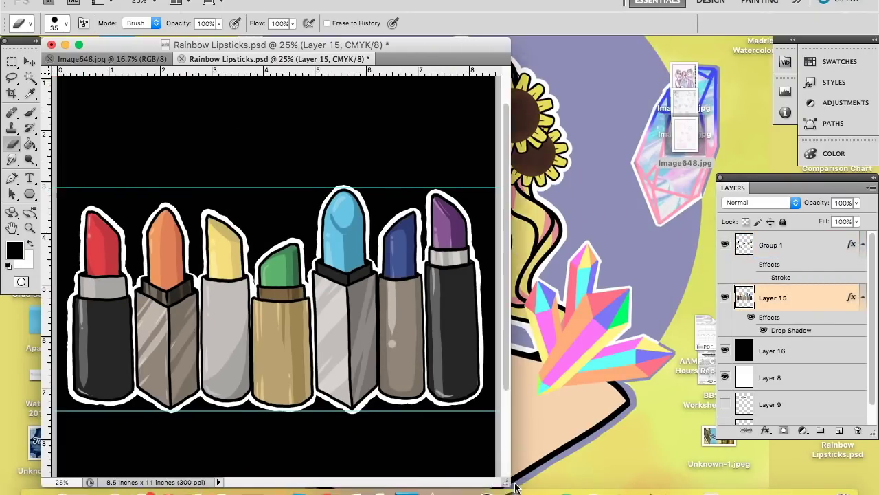
Increase the size of Layer 15's drop shadow to widen the white outline
double_click(791, 330)
drag(633, 192, 650, 192)
click(820, 82)
scroll(850, 387, down, 2)
scroll(200, 364, down, 4)
Try adding the caption "Be you. Be Proud." below the lipsticks in a different font
key(t)
click(113, 23)
click(137, 112)
click(257, 369)
text(Be you. Be Proud.)
drag(449, 401, 367, 408)
click(159, 23)
click(687, 23)
click(542, 171)
Hide black Layer 16 and add the text "Be you. Be Proud" in black (000000) below the lipsticks
click(725, 331)
click(279, 382)
click(451, 24)
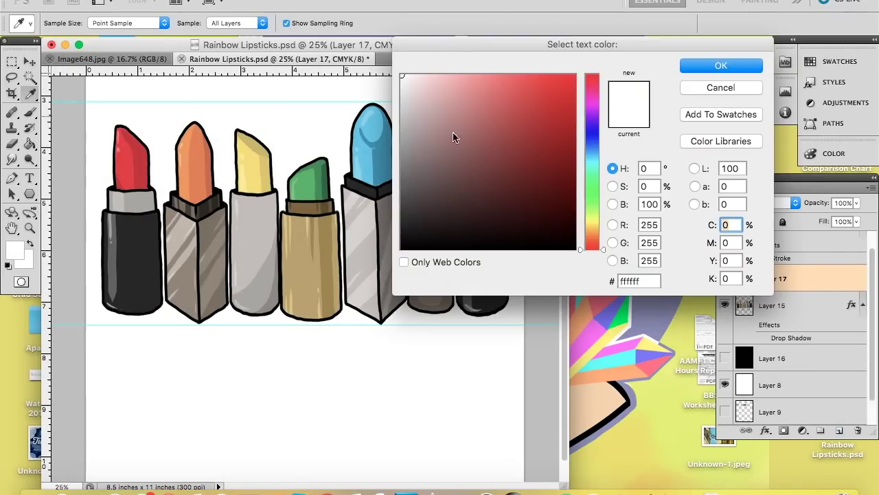
click(403, 247)
click(721, 65)
text(Be you. Be Proud)
Change the caption to a slab serif font and centre it under the lipsticks
drag(350, 409, 246, 411)
double_click(746, 278)
click(159, 23)
click(113, 10)
drag(427, 394, 440, 395)
click(686, 23)
Hide white Layer 8 and crop the canvas to about 8.5 by 6.35 inches around the lipsticks and caption
click(725, 384)
key(super+0)
click(11, 93)
drag(174, 180, 453, 374)
key(Return)
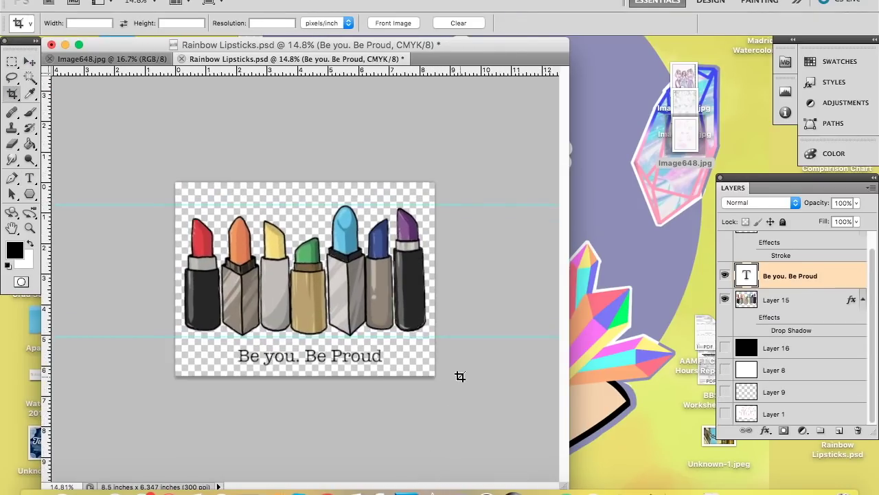
Change the caption "Be you. Be Proud" to the bold weight of its slab serif font
key(super+0)
click(29, 179)
click(228, 23)
click(29, 62)
click(103, 0)
click(130, 193)
text(Rainbow Lipstick Red Bubble)
click(465, 345)
click(628, 432)
key(BackSpace)
key(BackSpace)
key(BackSpace)
key(BackSpace)
key(BackSpace)
key(BackSpace)
key(BackSpace)
key(BackSpace)
key(BackSpace)
key(BackSpace)
key(BackSpace)
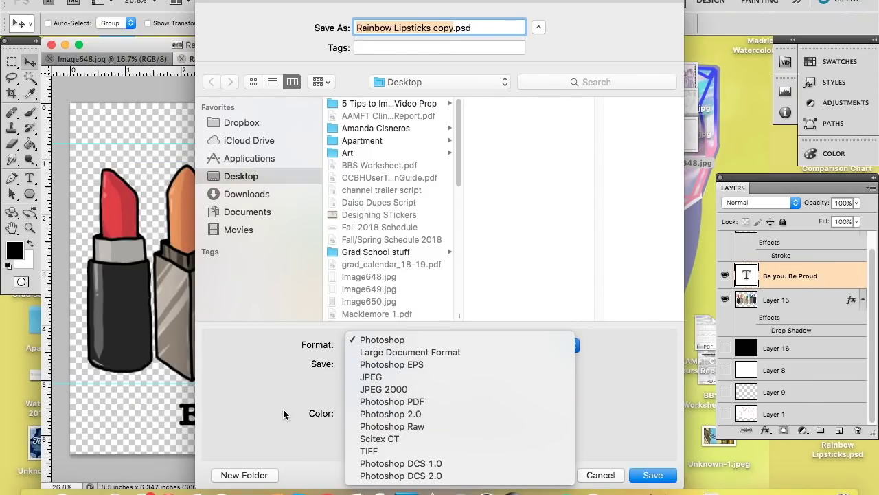
key(Escape)
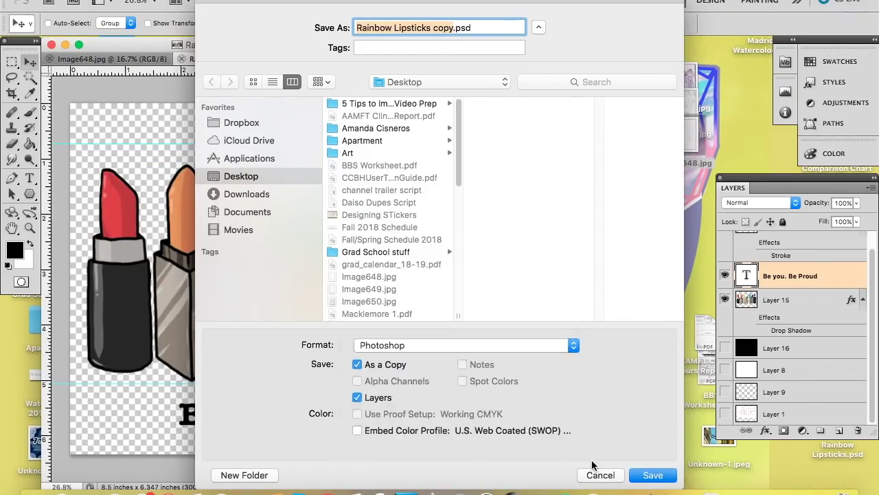
click(596, 473)
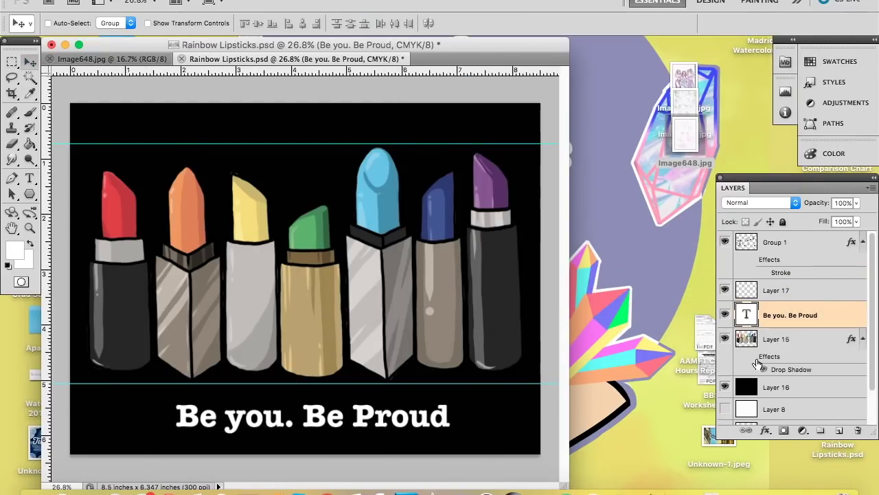
Turn off the Drop Shadow effect on Layer 15
double_click(758, 362)
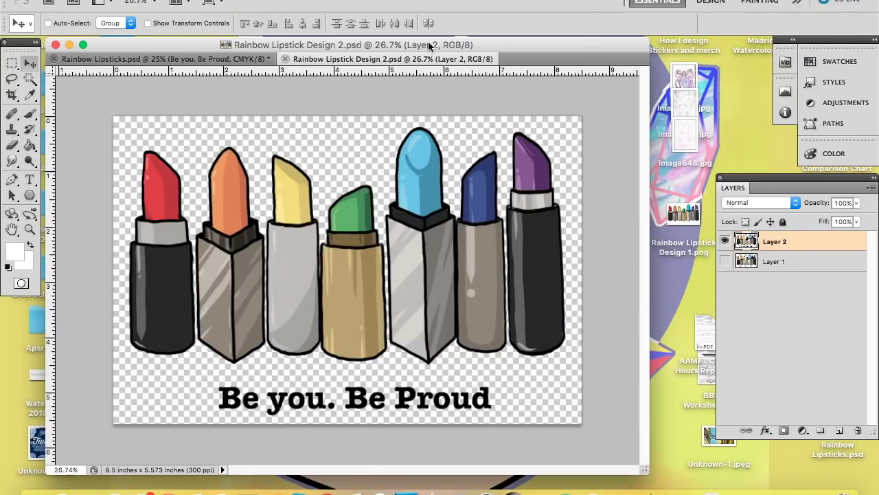
Create an 8.5 by 11 inch, 300 pixels/inch CMYK document named Rainbow Lipstick Sticker Sheet and fill its layer with white
click(104, 0)
click(126, 2)
text(Rainbow Lipstick Sticker)
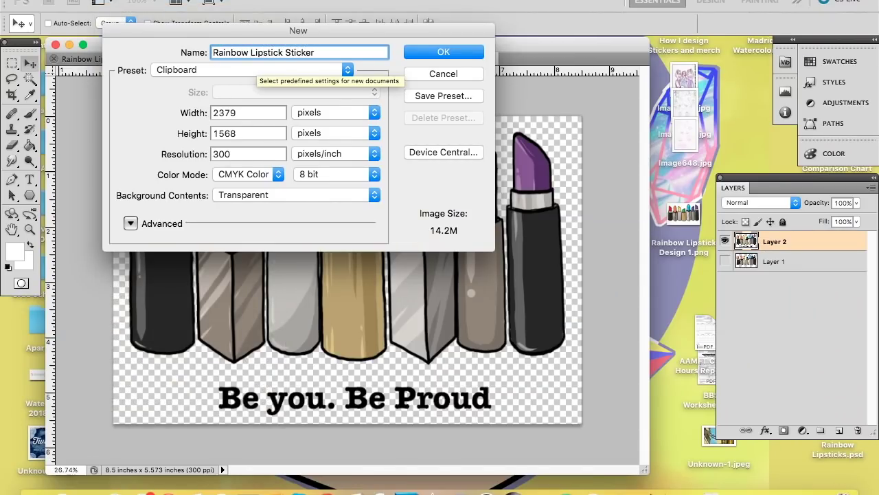
text(s)
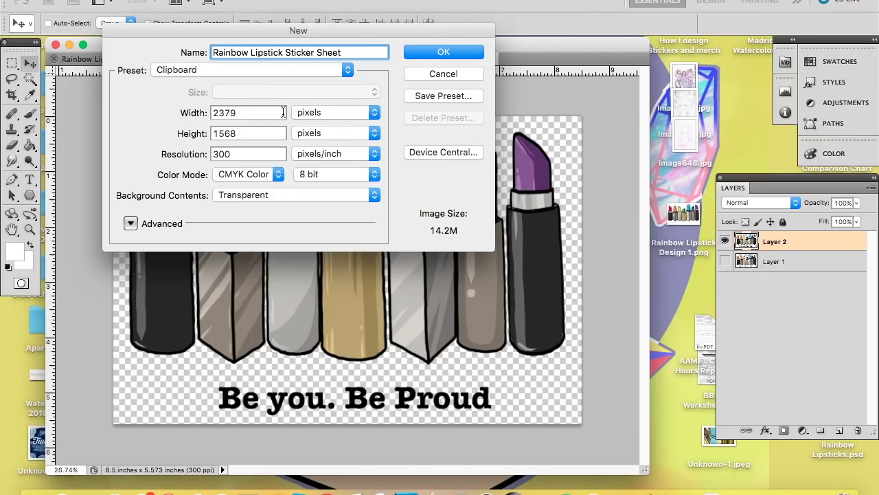
click(302, 113)
click(323, 124)
double_click(240, 112)
text(8.5)
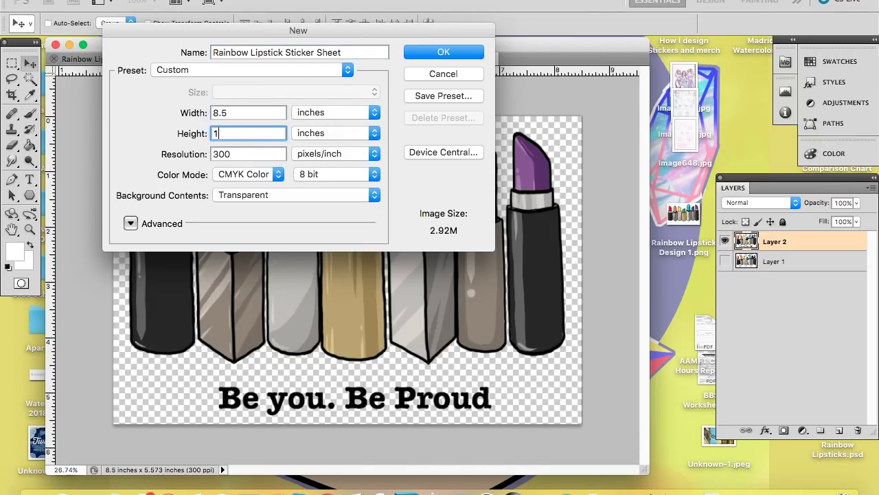
click(234, 174)
click(461, 182)
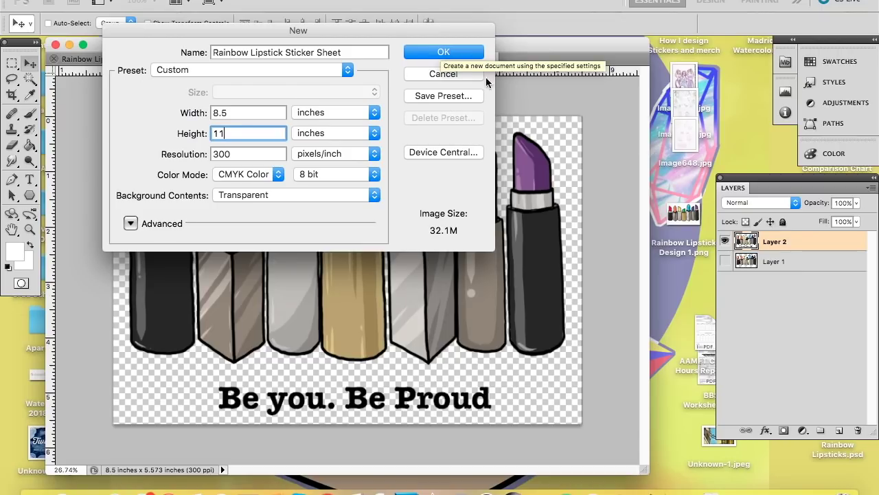
click(443, 53)
click(30, 145)
click(300, 199)
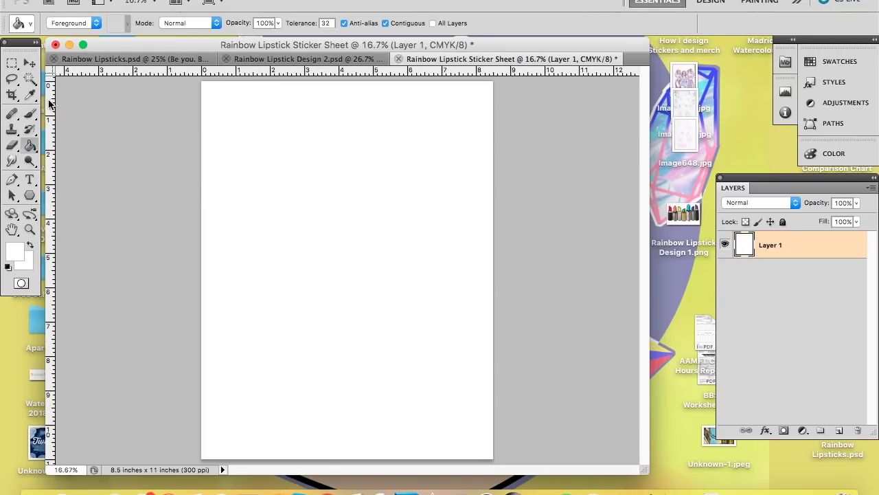
Copy the artwork from Rainbow Lipstick Design 2.psd into the sticker sheet, scaled to about 5.1 inches wide near the page's upper-left corner
click(29, 63)
click(313, 59)
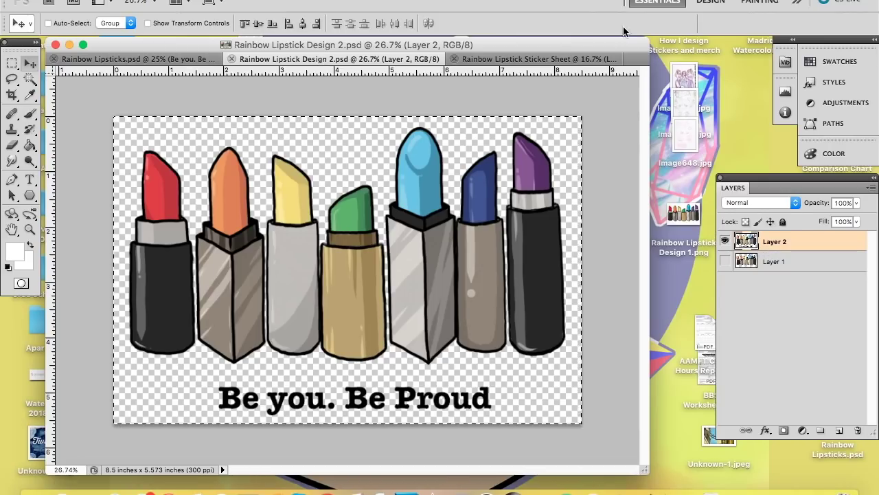
click(539, 59)
key(ctrl+v)
key(ctrl+t)
drag(482, 362, 395, 301)
drag(334, 223, 332, 133)
key(Return)
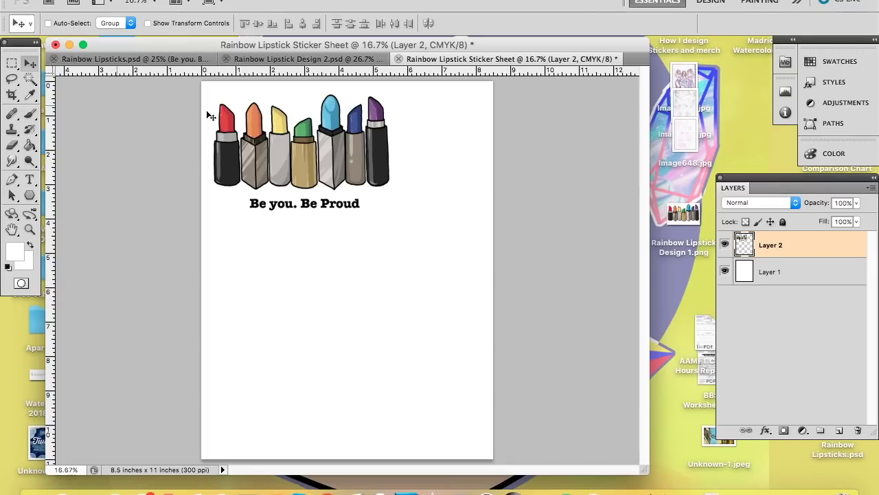
Add margin guides about 0.25 inch inside the four edges of the sticker sheet
scroll(218, 176, up, 10)
scroll(218, 177, up, 10)
scroll(217, 177, left, 4)
drag(167, 103, 165, 101)
drag(52, 143, 81, 139)
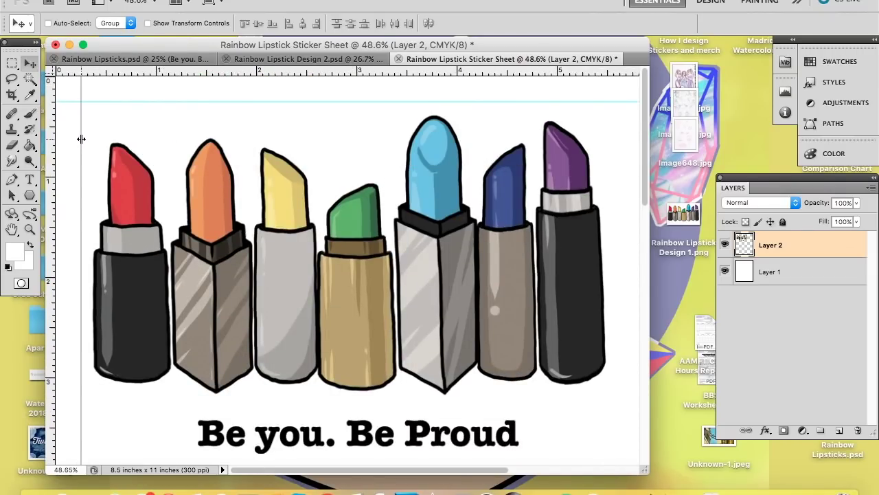
scroll(281, 178, right, 5)
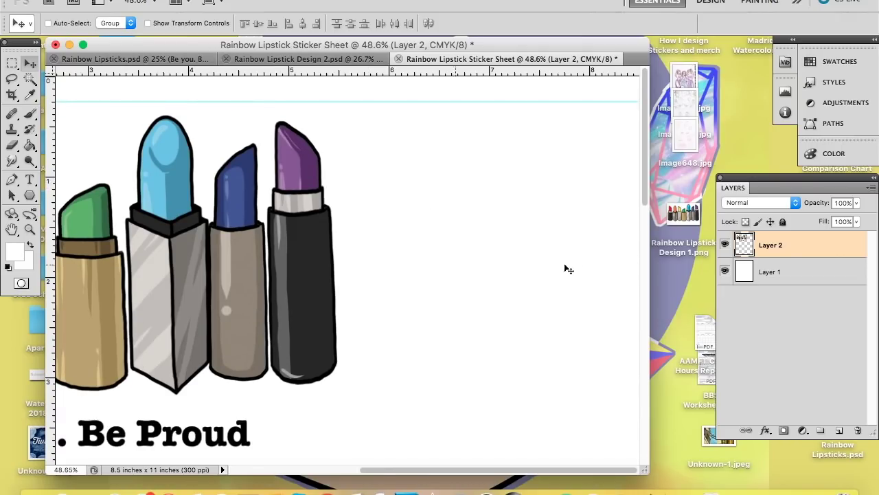
drag(51, 169, 644, 414)
drag(256, 277, 263, 440)
scroll(308, 377, down, 5)
Scale the pasted design to about 3.3 inches wide and fit it into the upper-left corner of the margin guides
scroll(310, 373, up, 4)
key(super+t)
drag(412, 260, 327, 232)
key(super+z)
drag(411, 261, 342, 215)
drag(317, 182, 313, 176)
drag(332, 204, 316, 195)
key(Return)
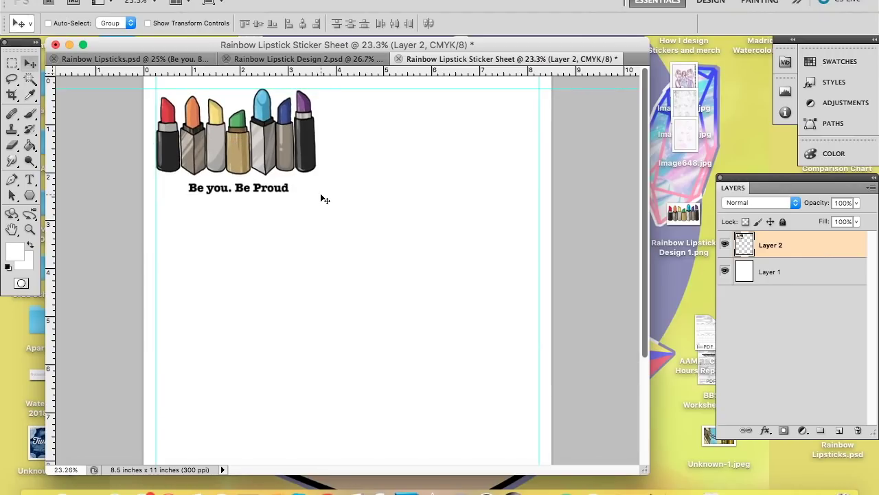
In Rainbow Lipsticks.psd, enlarge the caption to about 6.2 inches wide and centre it under the lipsticks
click(309, 59)
click(193, 59)
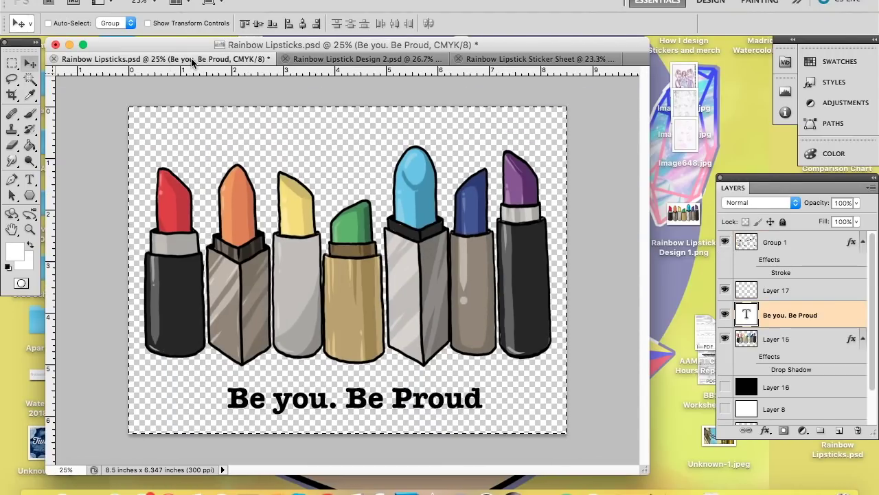
drag(307, 411, 306, 401)
key(ctrl+t)
drag(484, 412, 532, 438)
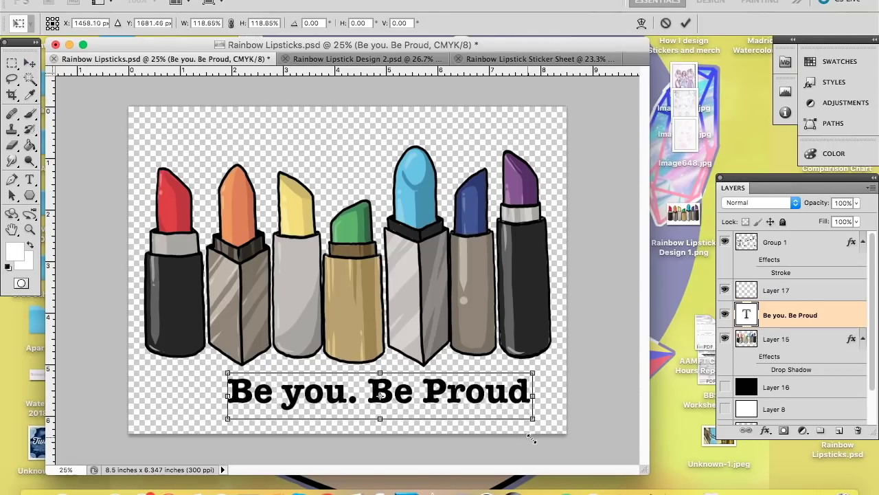
drag(493, 405, 458, 404)
key(Return)
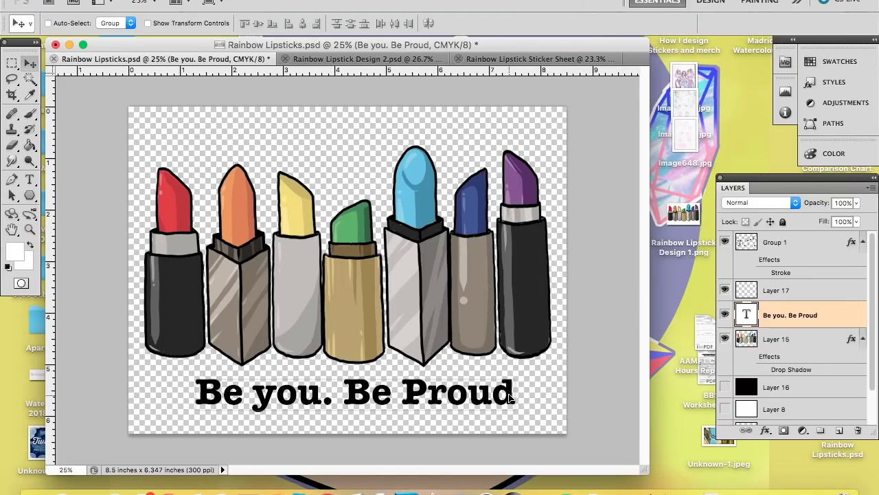
Enlarge the caption to about 8.1 inches wide so it spans the whole row of lipsticks, and centre it
key(super+t)
drag(516, 419, 578, 442)
drag(504, 410, 465, 407)
drag(541, 366, 582, 365)
drag(522, 396, 501, 395)
key(Return)
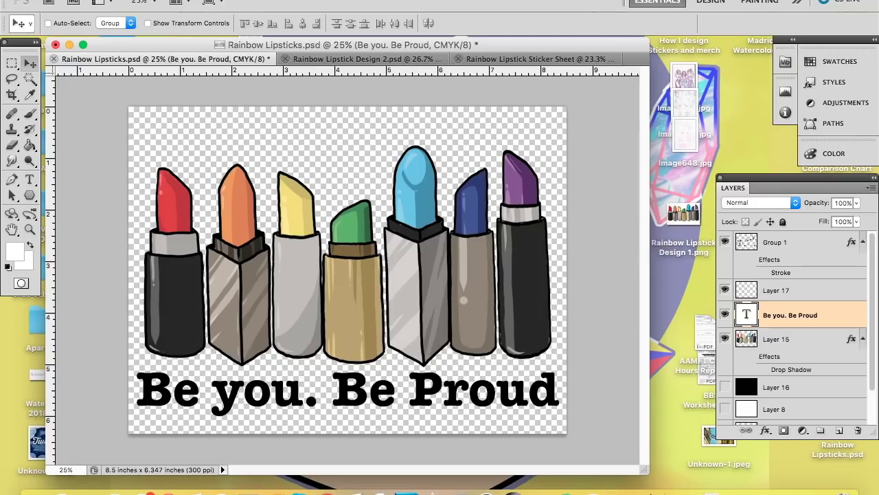
Replace the visible artwork in Rainbow Lipstick Design 2.psd with a merged copy of the lipsticks and enlarged caption
click(105, 0)
click(75, 259)
key(super+a)
click(132, 0)
click(184, 101)
click(378, 61)
click(724, 243)
click(724, 244)
key(Delete)
key(super+c)
key(Return)
key(super+v)
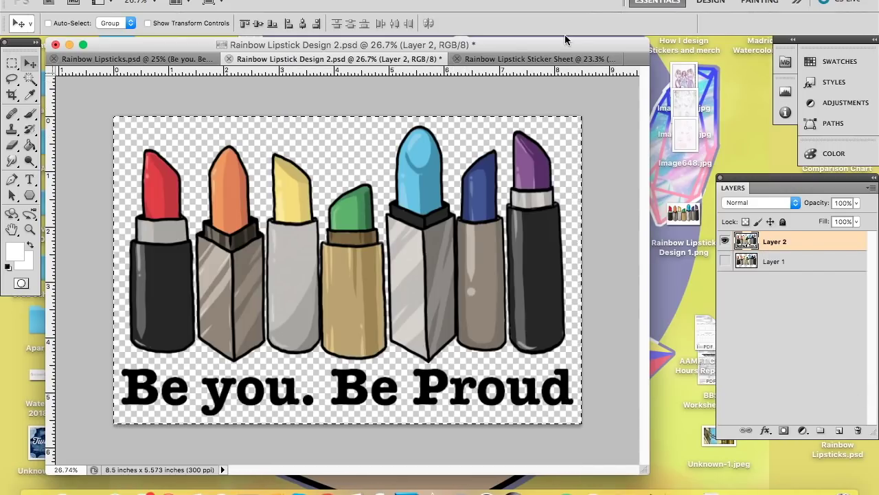
Replace the sticker sheet's design with the updated artwork, scaled to about 3.7 inches wide in the upper-left corner of the guides
click(539, 59)
key(super+z)
key(super+v)
key(super+t)
drag(545, 396, 343, 267)
drag(320, 260, 334, 202)
key(Return)
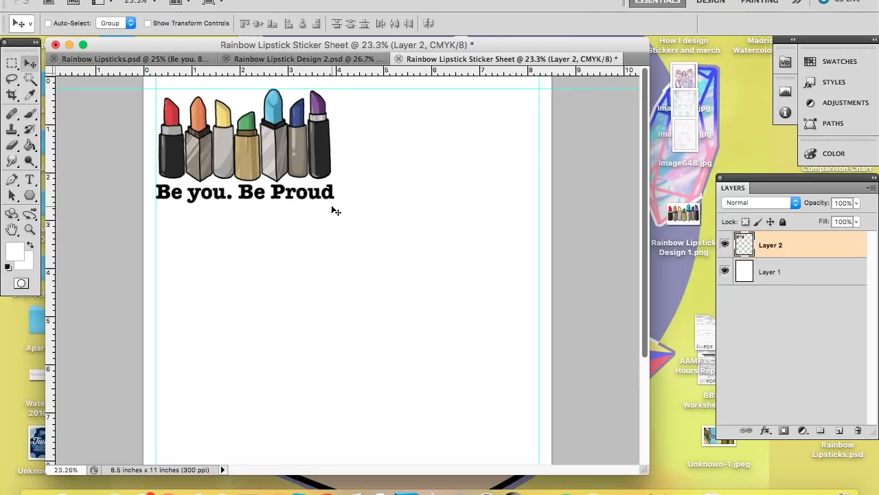
Paste a second copy of the design beside the first, level with it and near the right margin guide
key(super+v)
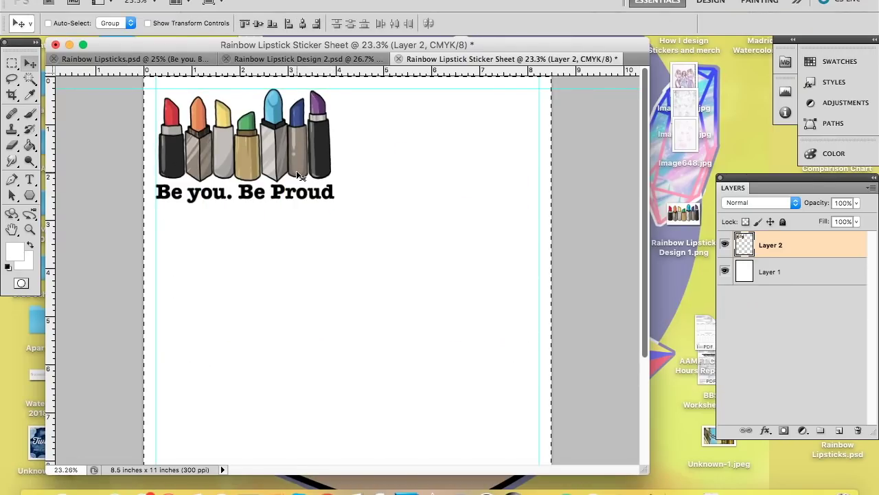
key(ctrl+v)
drag(350, 326, 440, 135)
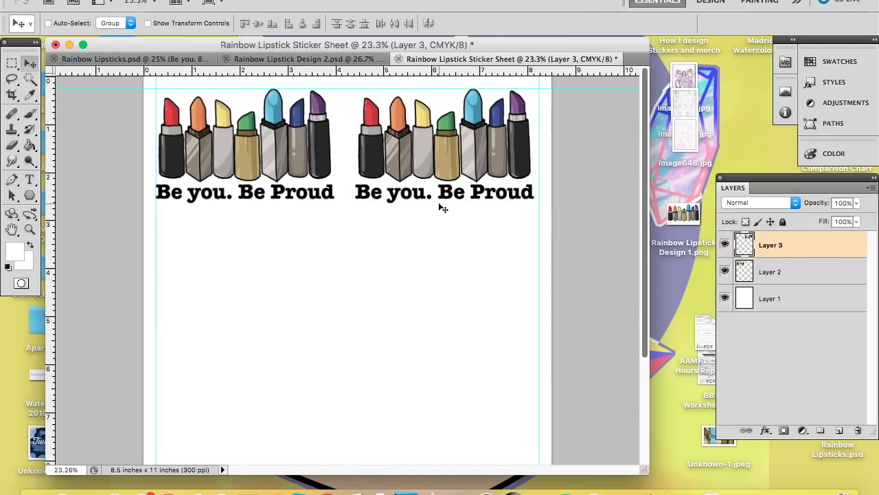
Select both design layers and nudge them slightly down and right within the margin guides
shift+click(791, 278)
key(shift+Down)
key(shift+Down)
key(shift+Right)
key(shift+Right)
key(shift+Down)
key(shift+Down)
Merge the two design layers into a single row layer
key(ctrl+v)
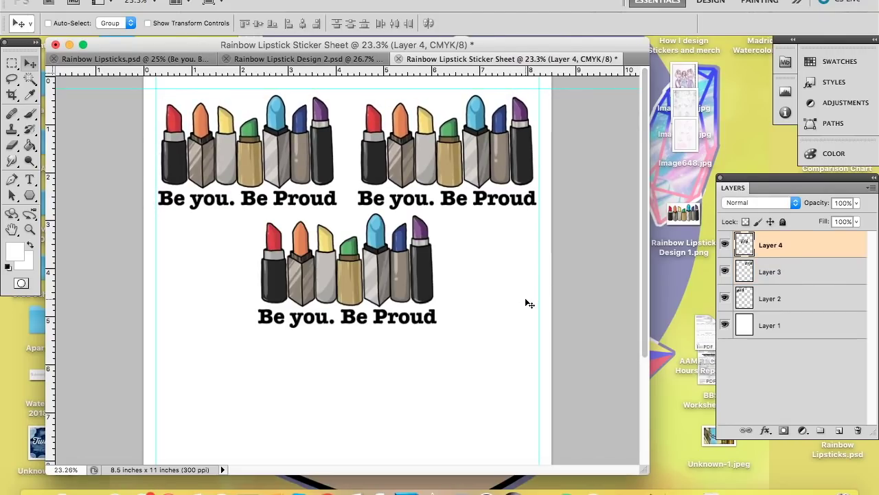
key(ctrl+z)
key(ctrl+e)
key(ctrl+v)
key(ctrl+z)
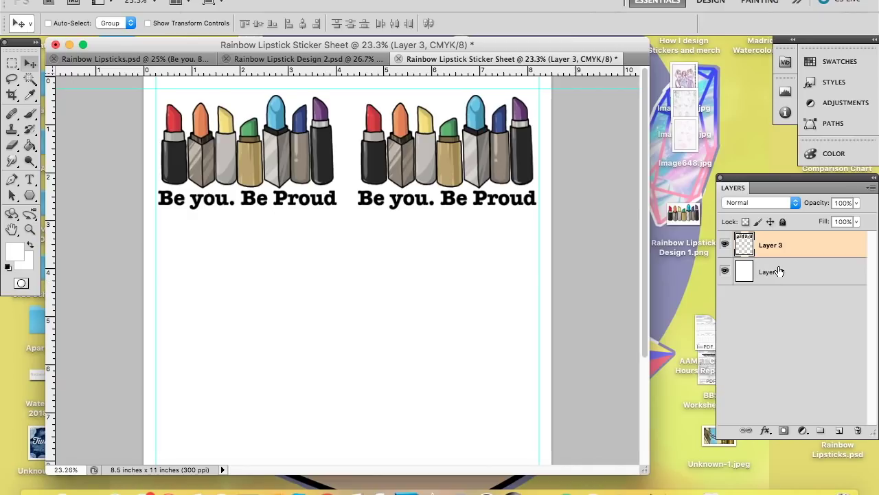
Paste a second row of two designs and align it directly below the first row
key(ctrl+v)
drag(525, 342, 521, 280)
key(Right)
key(Right)
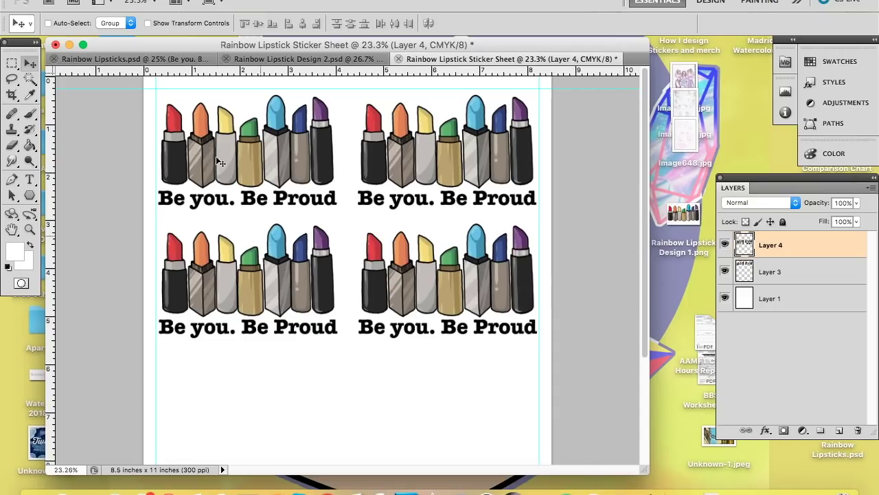
Paste a third and a fourth row of designs and nudge them into place above the bottom margin guide
scroll(334, 260, down, 1)
key(ctrl+v)
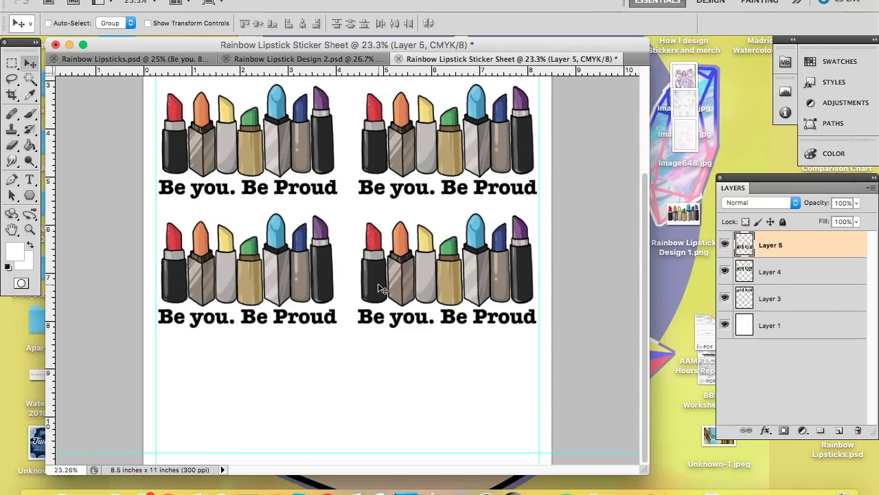
key(ctrl+v)
drag(453, 253, 449, 378)
key(Up)
key(Up)
key(Up)
key(Up)
key(Up)
key(Right)
key(Right)
key(Right)
key(Right)
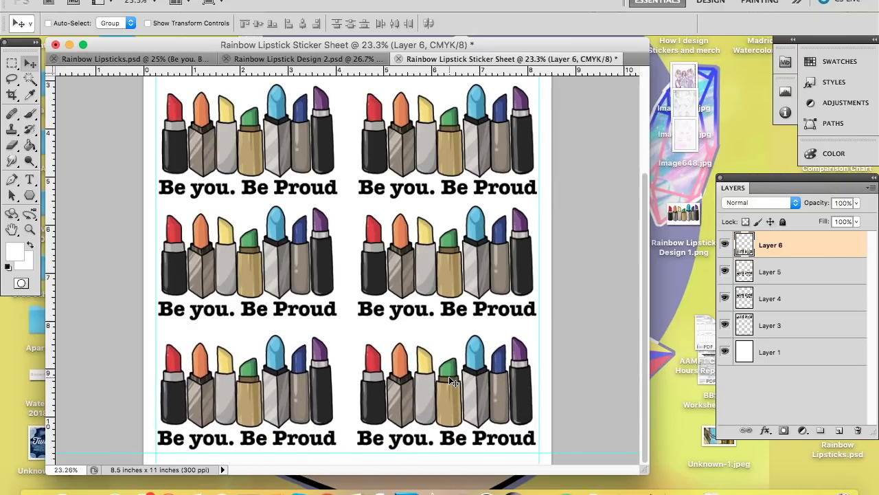
click(781, 278)
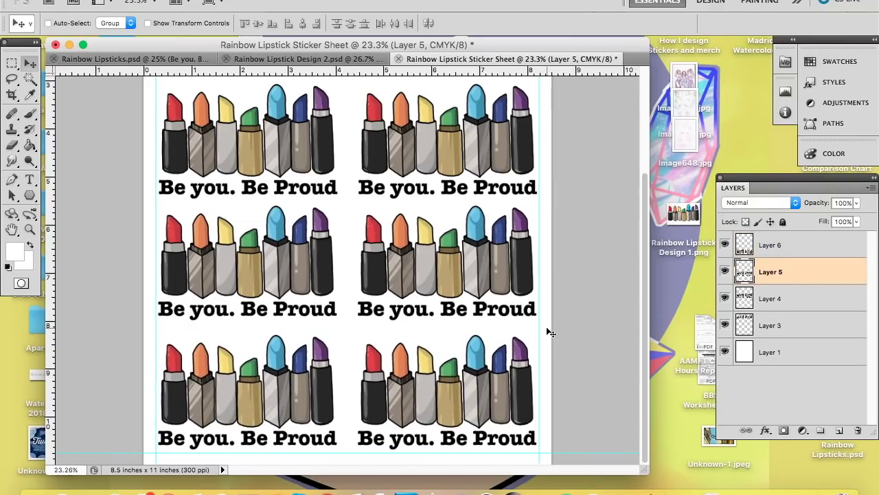
Save the sheet on the Desktop in Photoshop format as Rainbow Lipstick Sticker Sheet.psd with layers
scroll(549, 332, up, 5)
scroll(549, 332, down, 5)
scroll(549, 332, up, 4)
scroll(549, 332, down, 1)
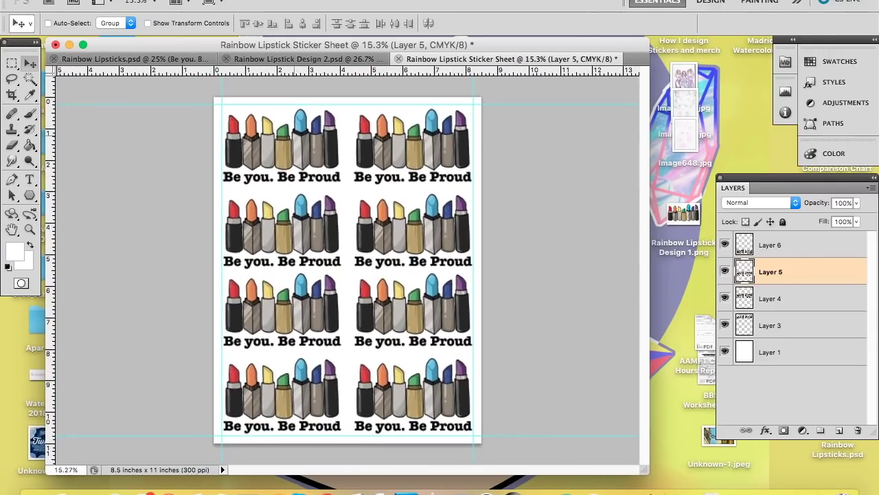
key(super+s)
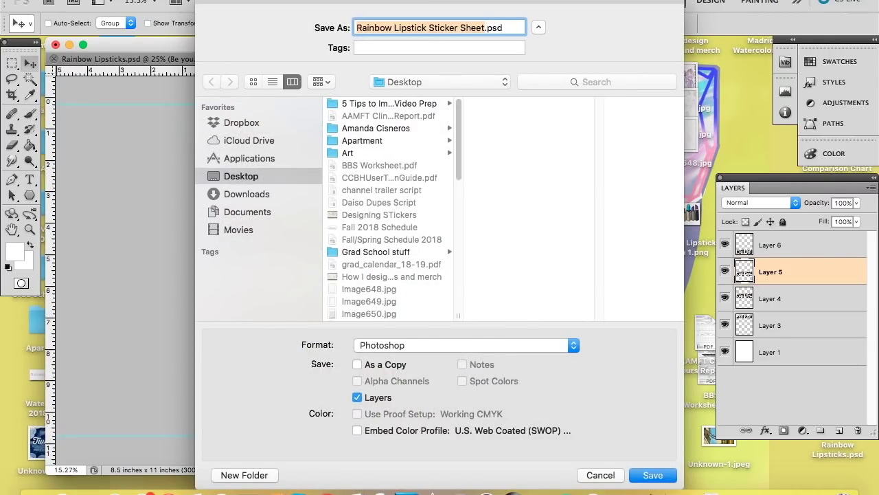
key(Return)
key(Return)
Start saving the sheet on the Desktop in Photoshop PDF format as Rainbow Lipstick Sticker Sheet.pdf with layers
click(106, 1)
click(157, 196)
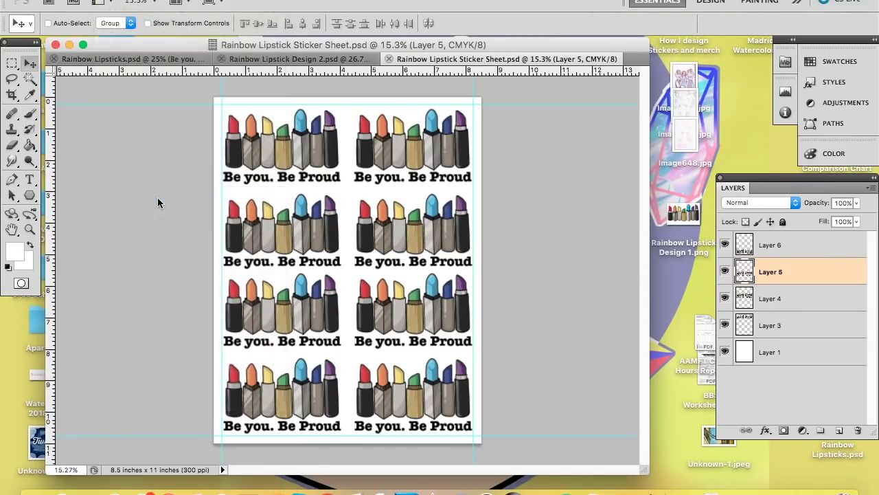
click(429, 348)
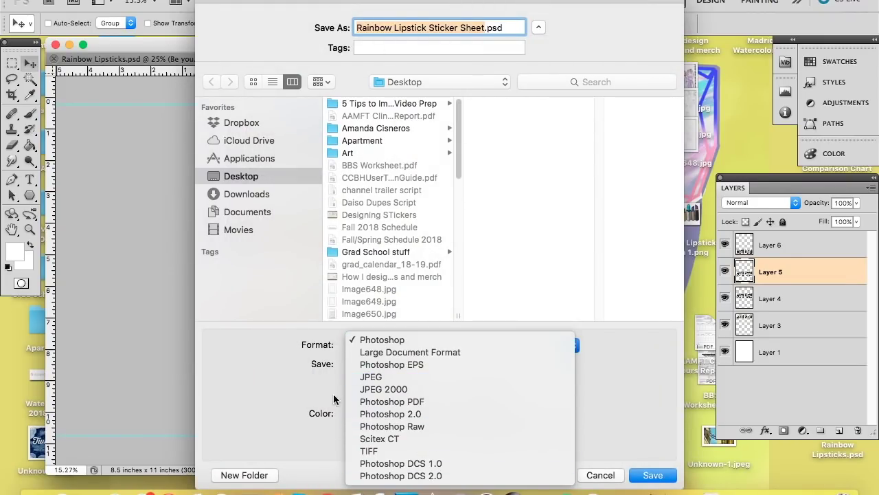
click(369, 401)
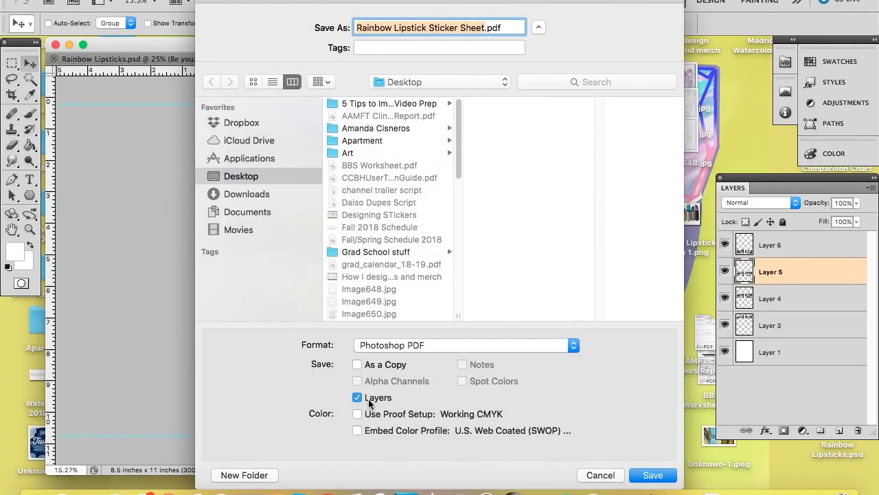
key(Return)
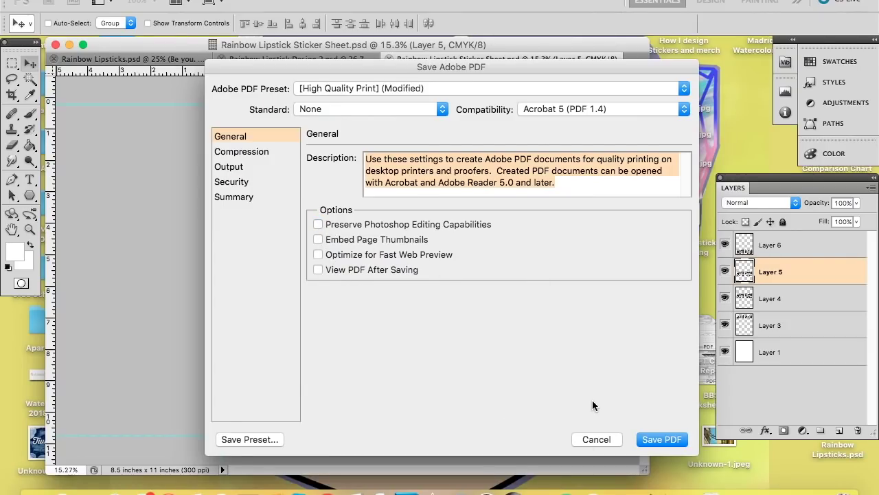
Keep the PDF standard at None and write the PDF with the High Quality Print preset
click(617, 113)
click(612, 109)
click(347, 111)
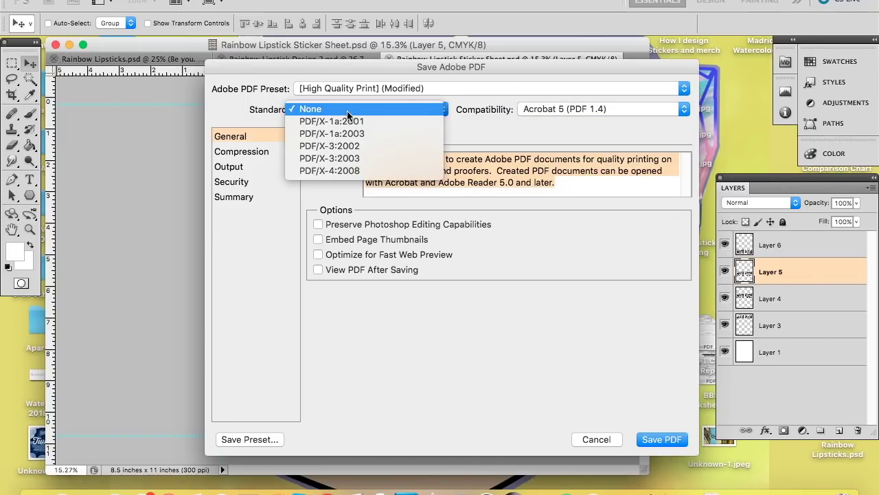
click(347, 111)
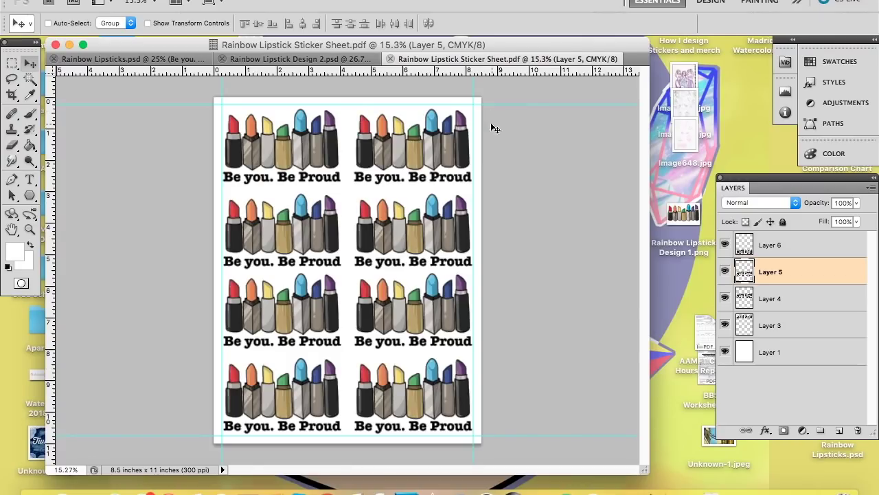
Save a JPEG copy of the sticker sheet on the Desktop as Rainbow Lipstick Sticker Sheet copy.jpg
click(360, 59)
click(553, 59)
click(103, 1)
click(137, 191)
click(402, 345)
click(402, 323)
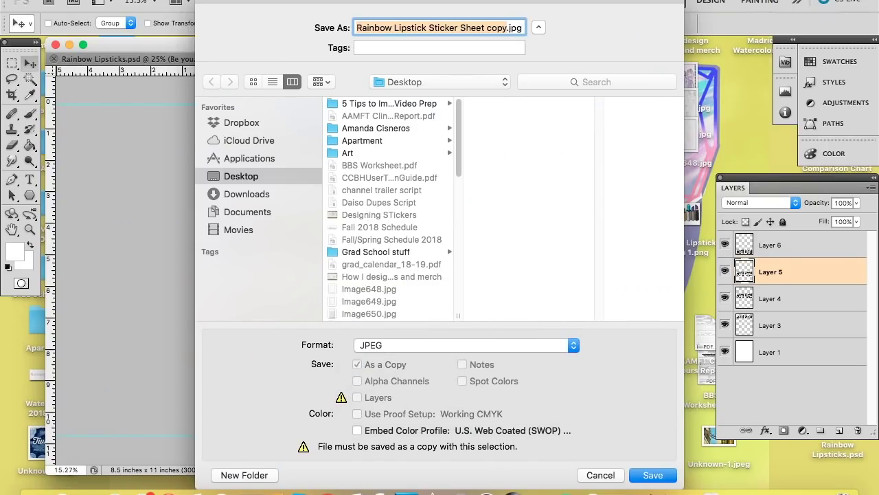
key(Return)
key(Return)
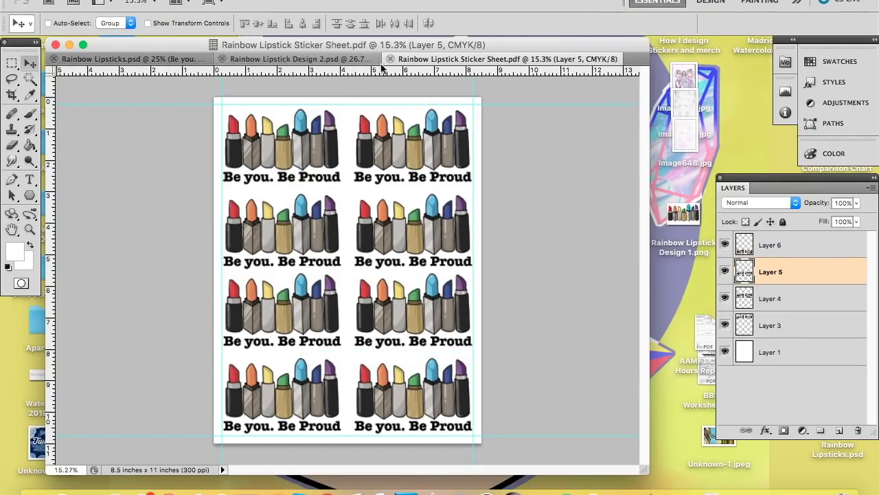
Switch to the Desktop, open Rainbow Lipstick Sticker Sheet.pdf in Preview and look over the page
click(357, 59)
click(774, 261)
click(726, 241)
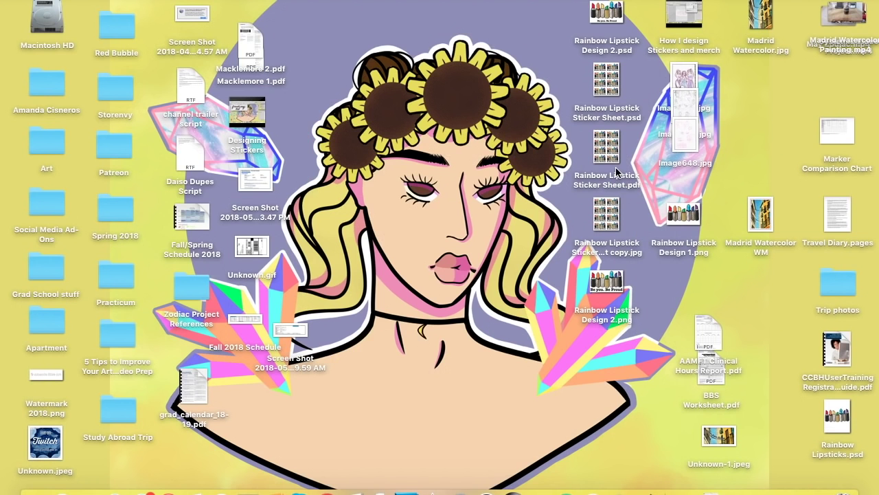
double_click(603, 152)
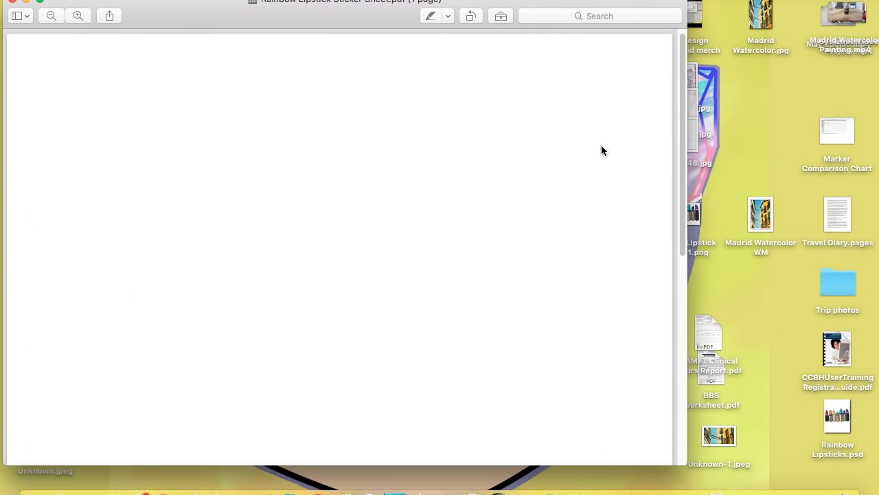
scroll(377, 206, down, 1)
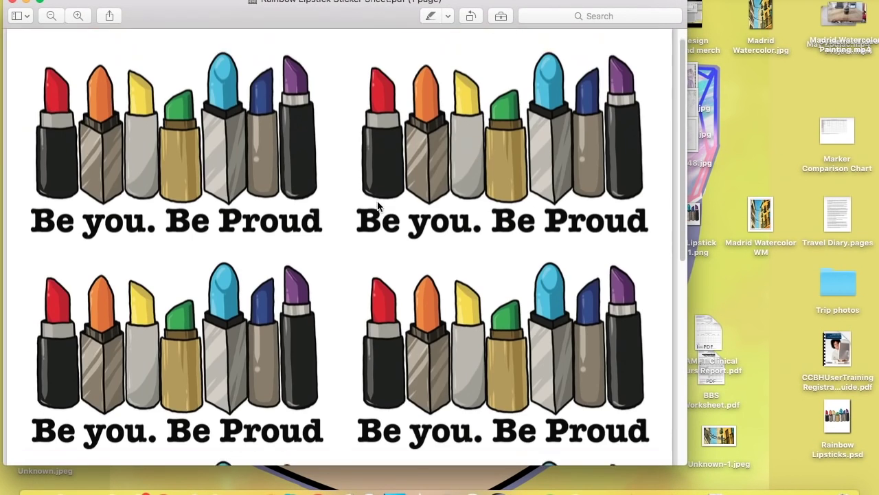
scroll(378, 205, down, 2)
scroll(379, 206, up, 1)
drag(346, 6, 370, 2)
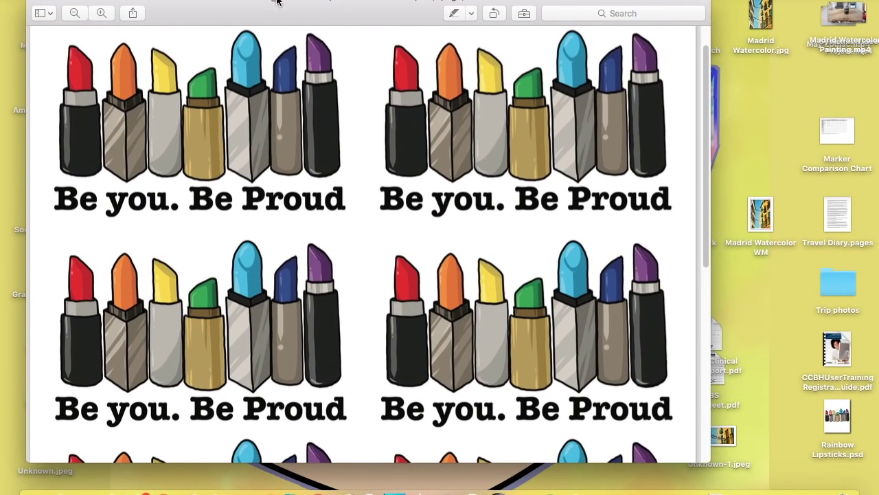
Start printing the PDF on the EPSON Artisan 1430 and bring up its Print Settings options
click(90, 0)
click(141, 241)
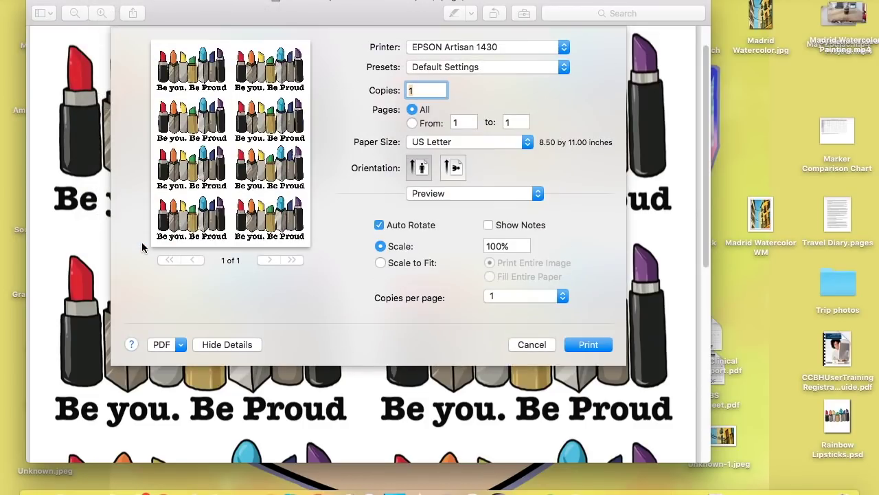
click(454, 75)
click(416, 193)
click(416, 193)
click(430, 271)
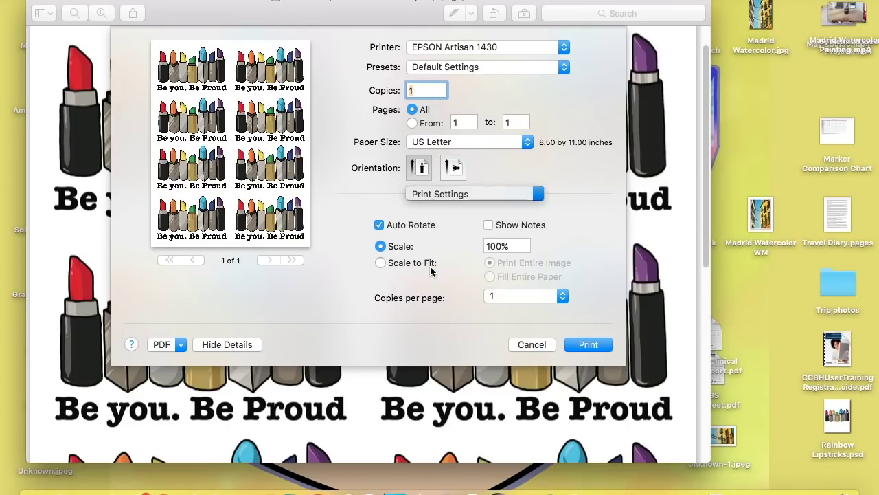
Keep the media type at Plain Paper / Bright White Paper and set the print quality to Fine
click(487, 227)
click(488, 227)
click(487, 245)
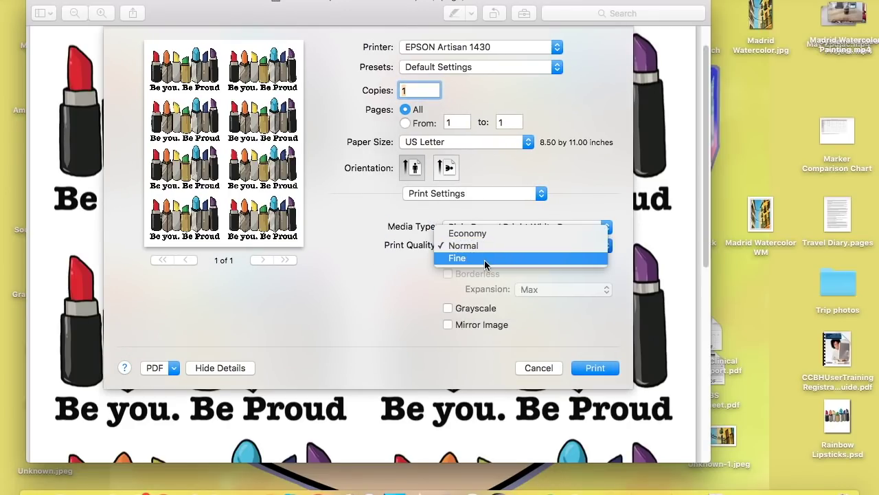
click(485, 258)
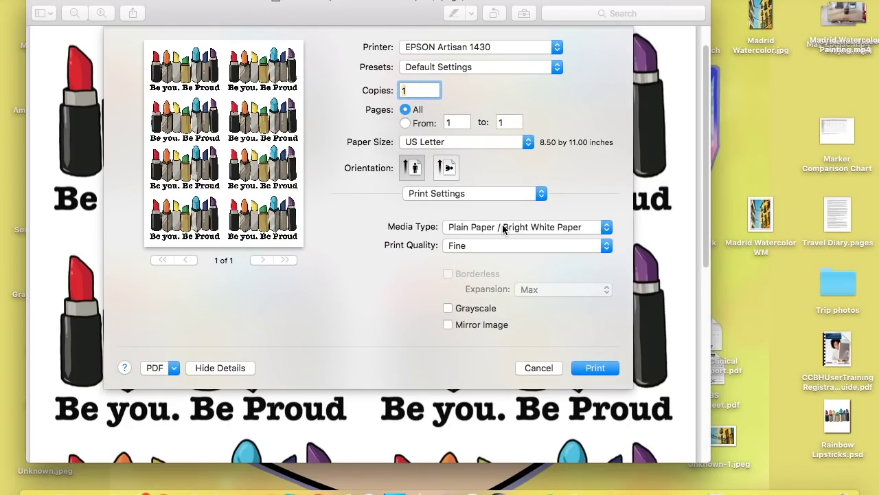
Look through the paper sizes and the Color Options, Color Matching, Layout and Paper Handling options, returning to Print Settings
click(444, 144)
click(519, 323)
click(432, 193)
click(432, 204)
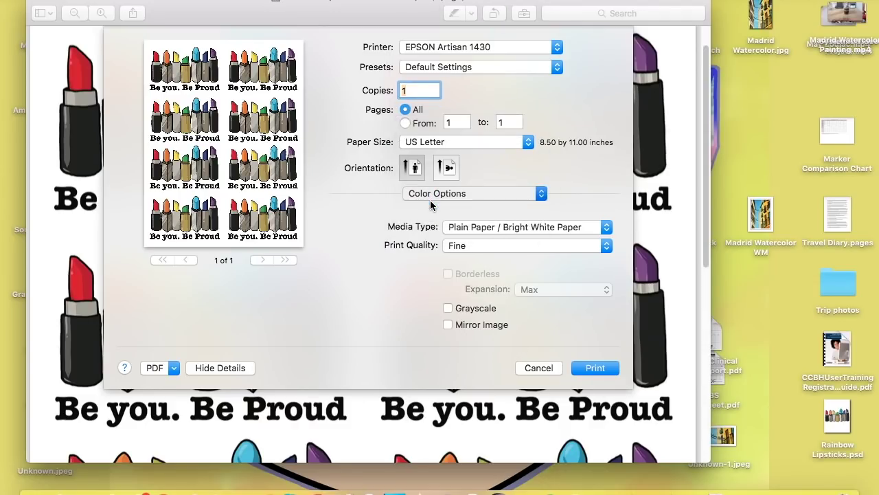
click(430, 192)
click(437, 136)
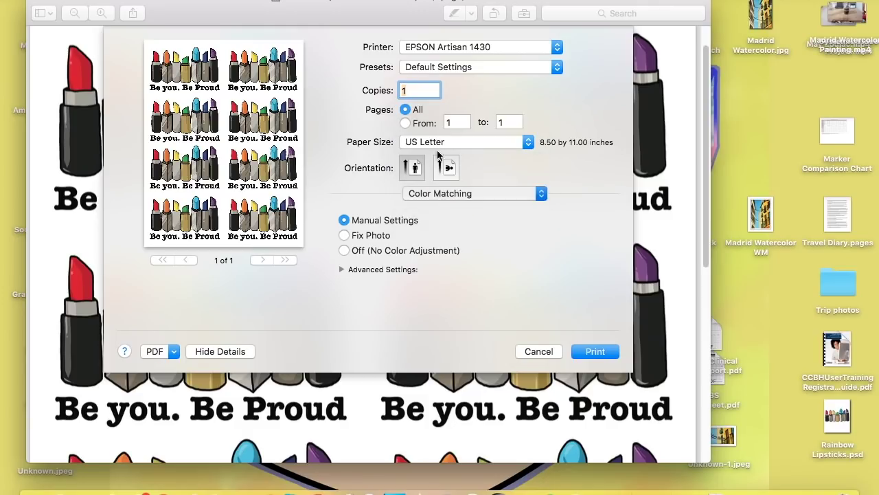
click(432, 194)
click(432, 182)
click(429, 196)
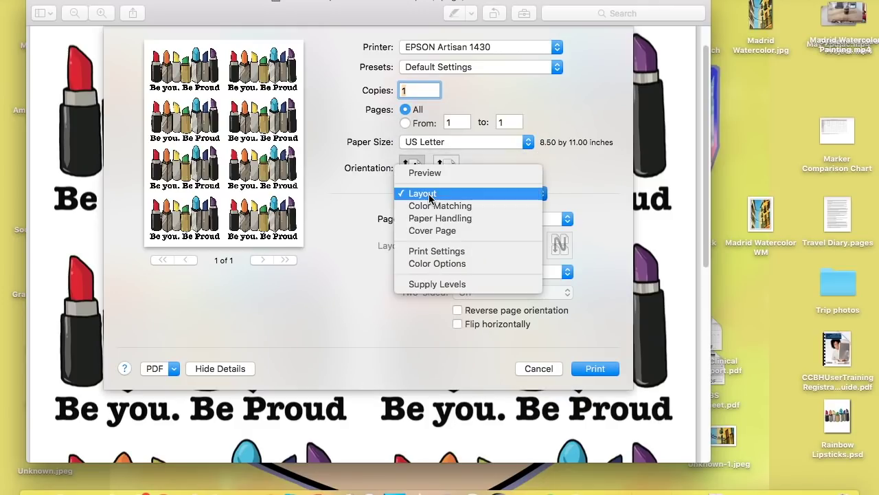
click(432, 217)
click(444, 194)
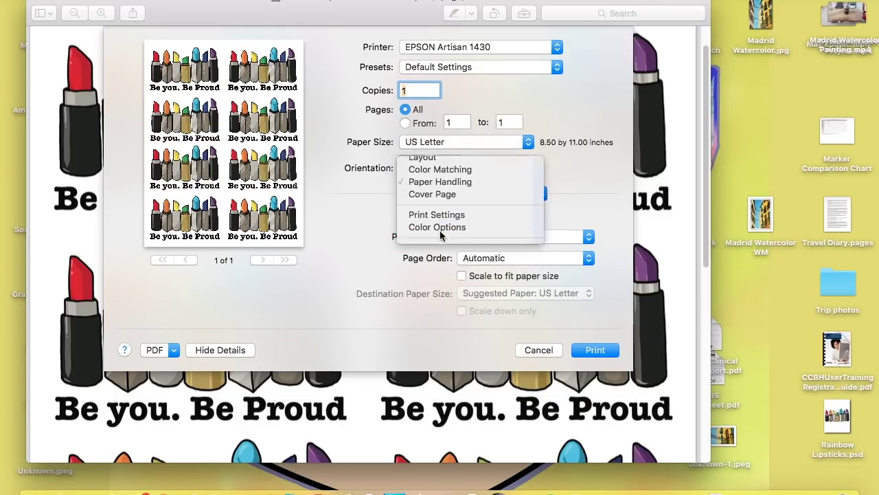
click(437, 218)
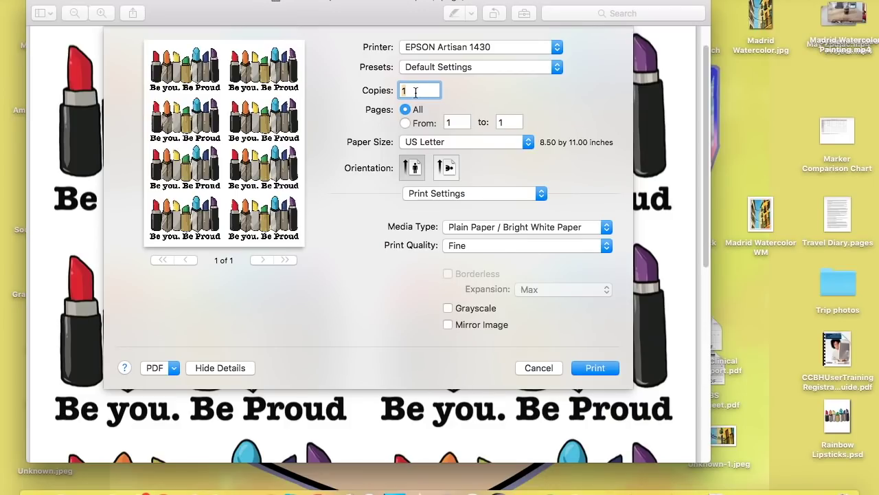